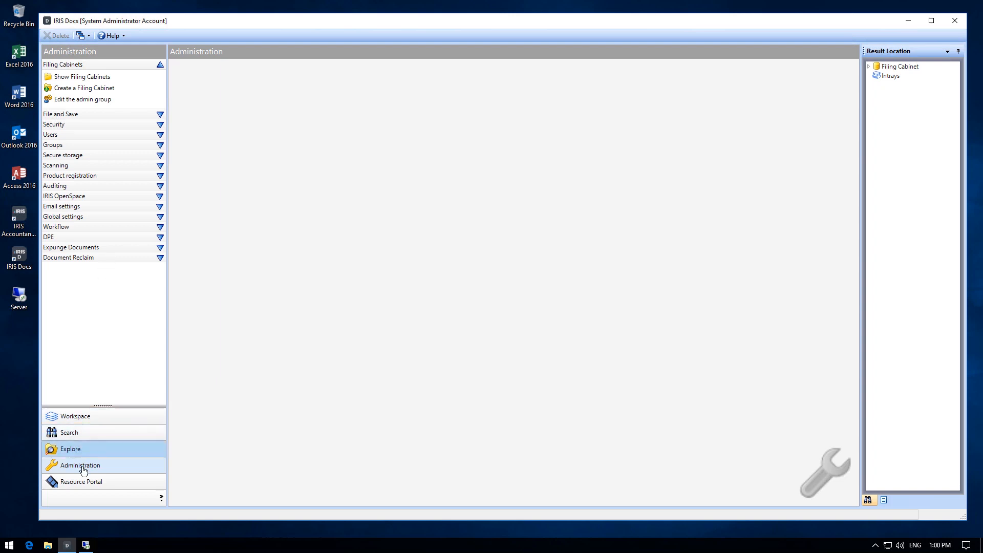
Open the admin group for editing and view its members and groups.
mouse_move(86, 546)
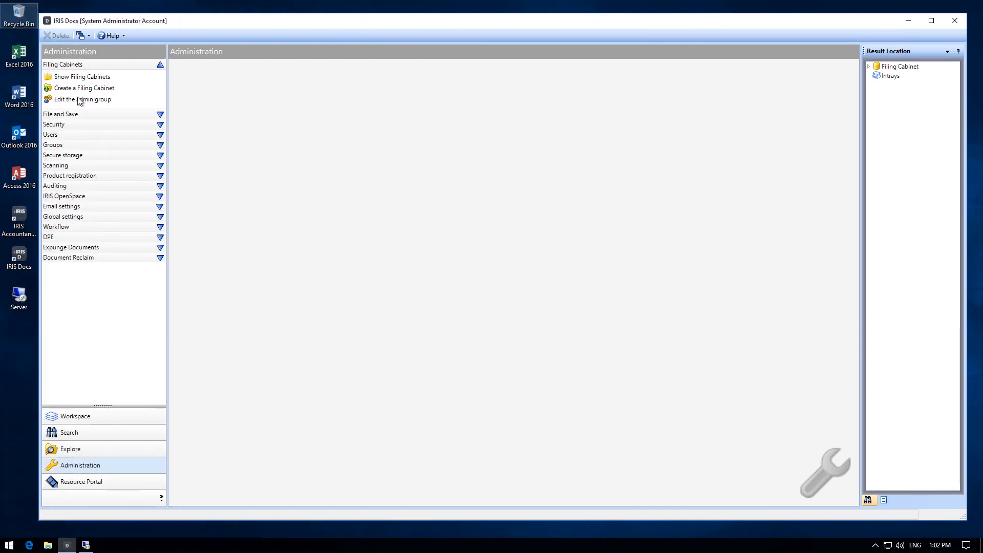
click(77, 100)
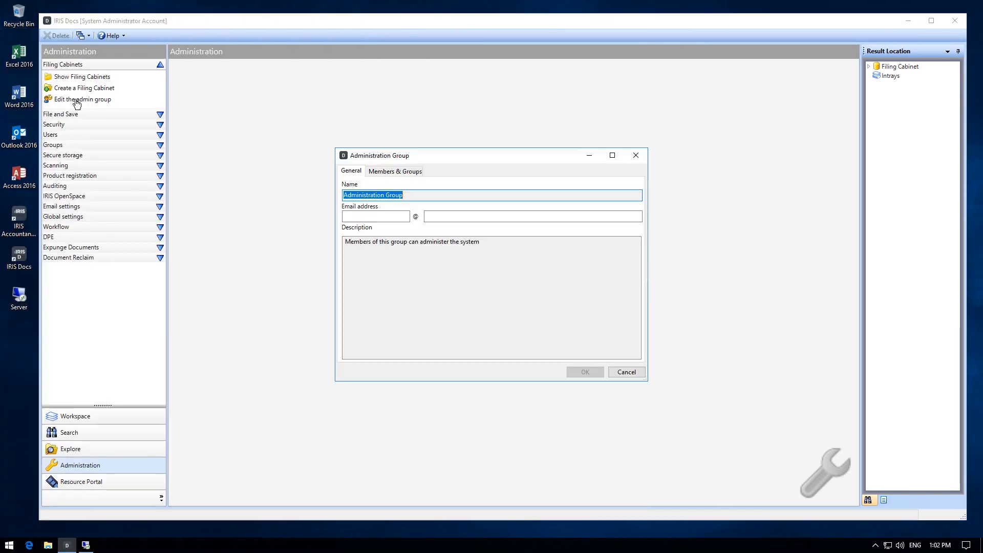
click(373, 176)
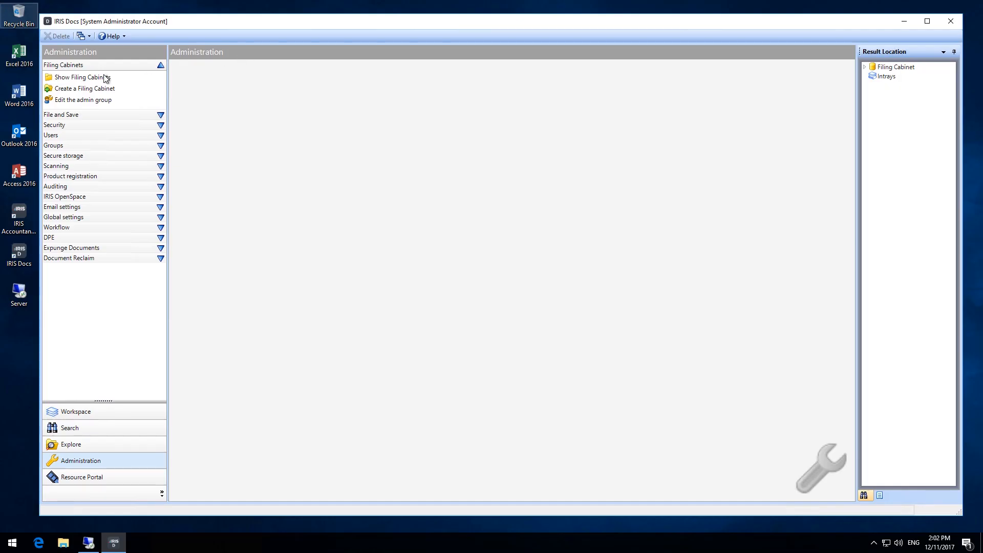
Show the filing cabinets, expand the IRIS Dev cabinet and select its Client Files folder.
click(80, 78)
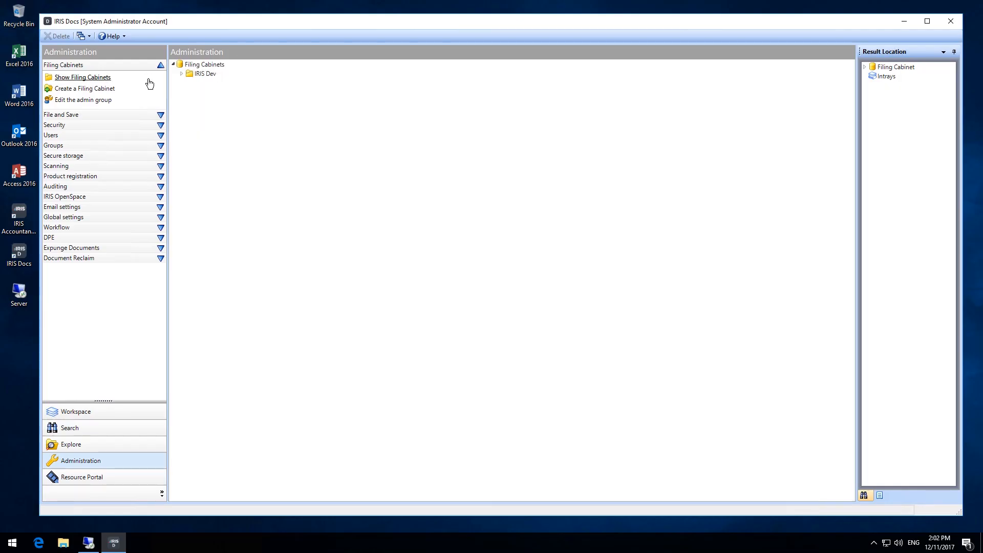
click(204, 75)
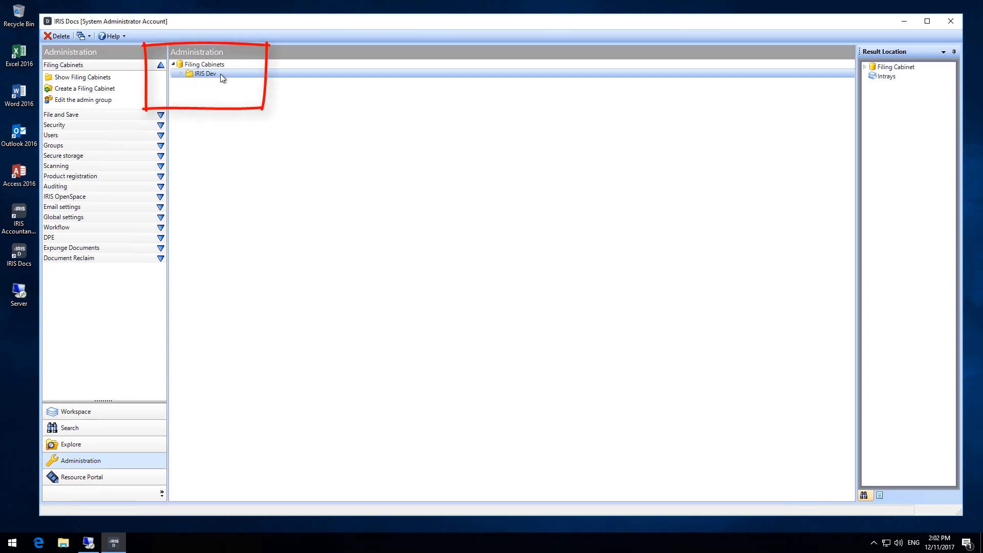
click(180, 73)
click(209, 84)
click(213, 93)
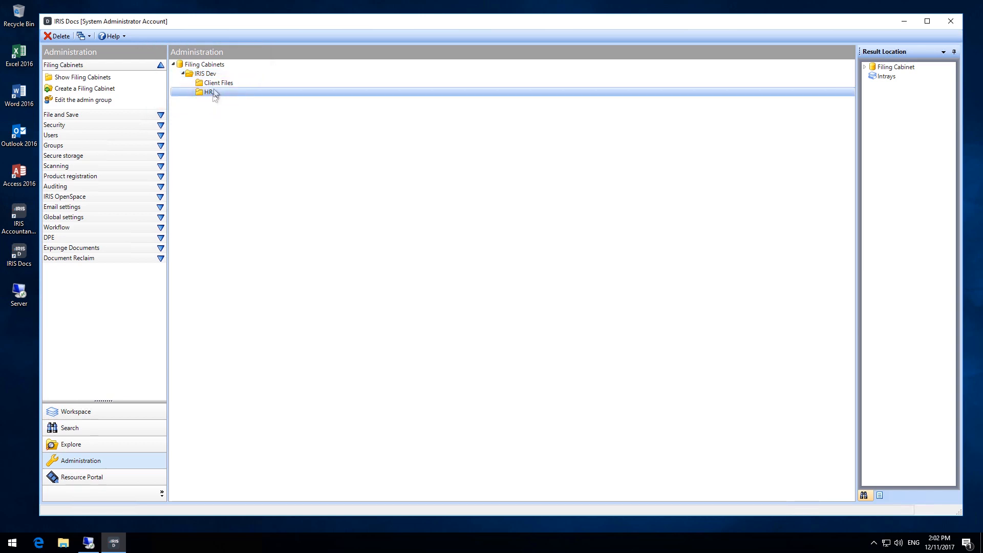
click(216, 84)
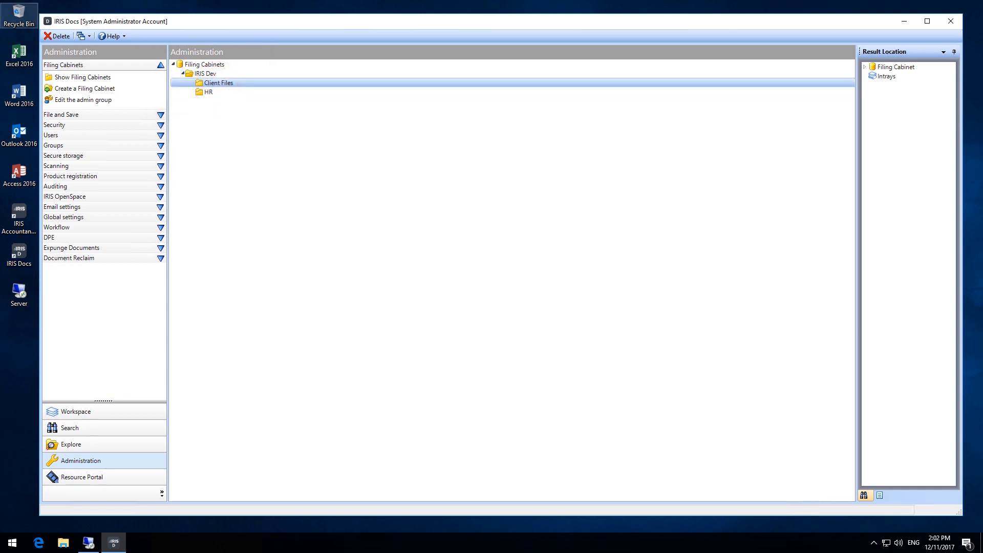
Open the Client Files folder's properties and view its information types and its members and groups.
double_click(241, 84)
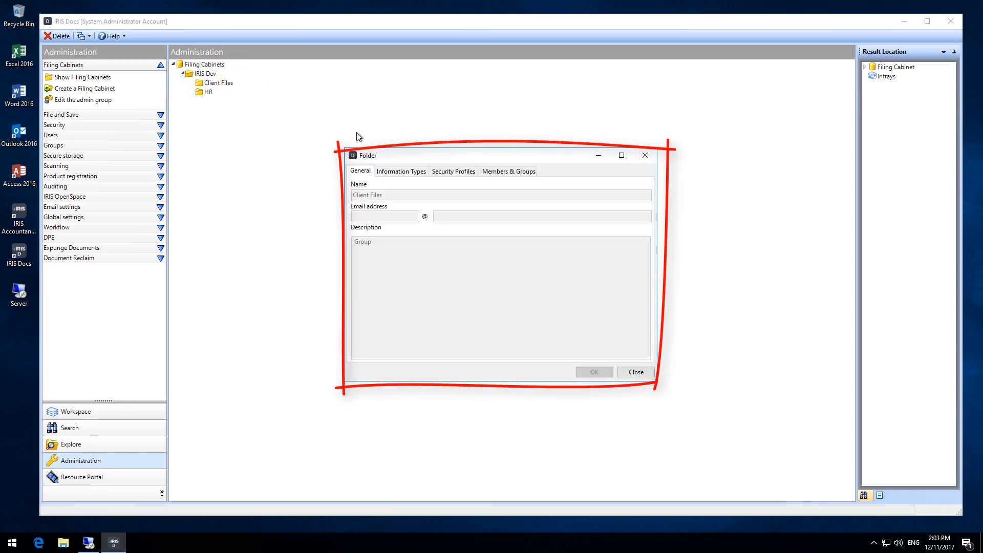
click(408, 173)
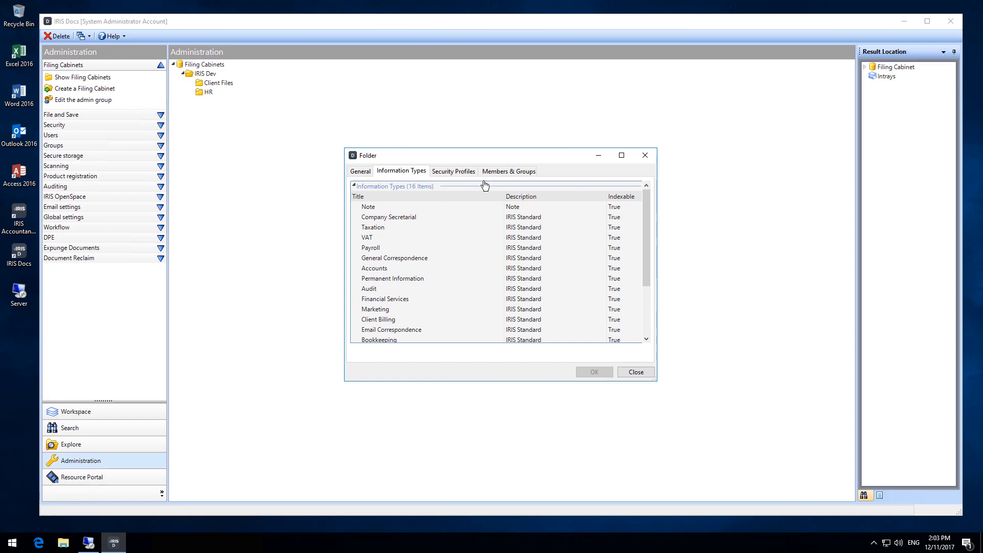
click(502, 173)
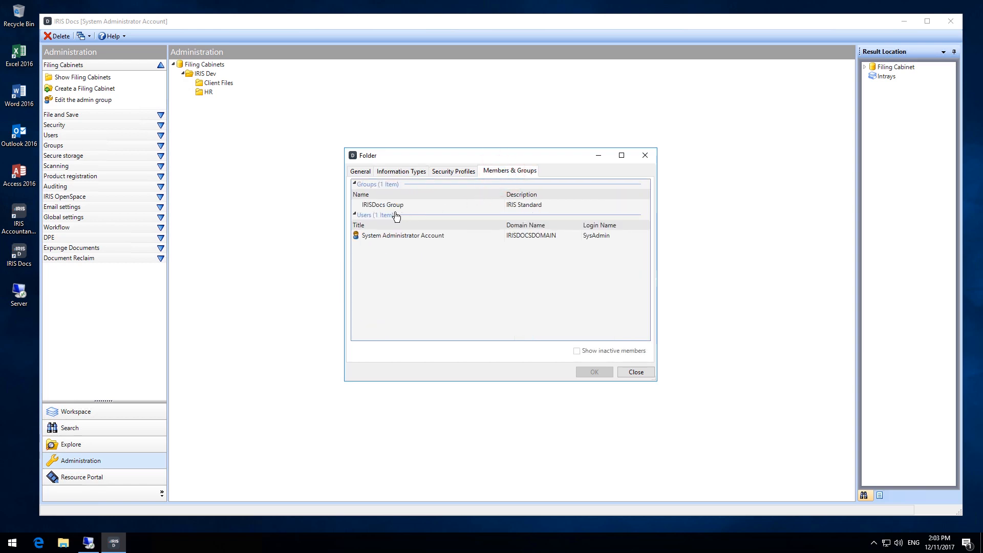
Check which rights the IRISDocs Security Profile grants on the Client Files folder, and close the folder's properties.
click(454, 171)
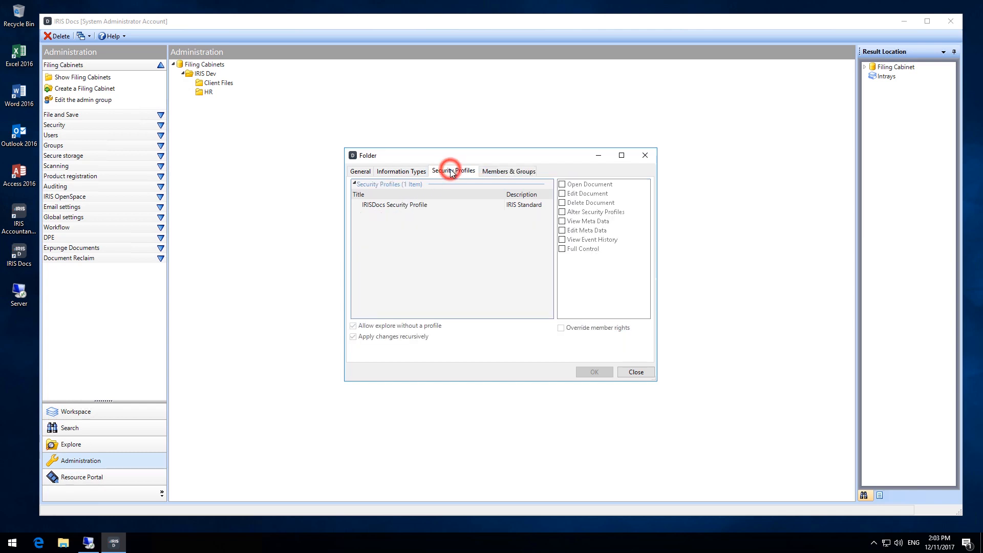
click(376, 206)
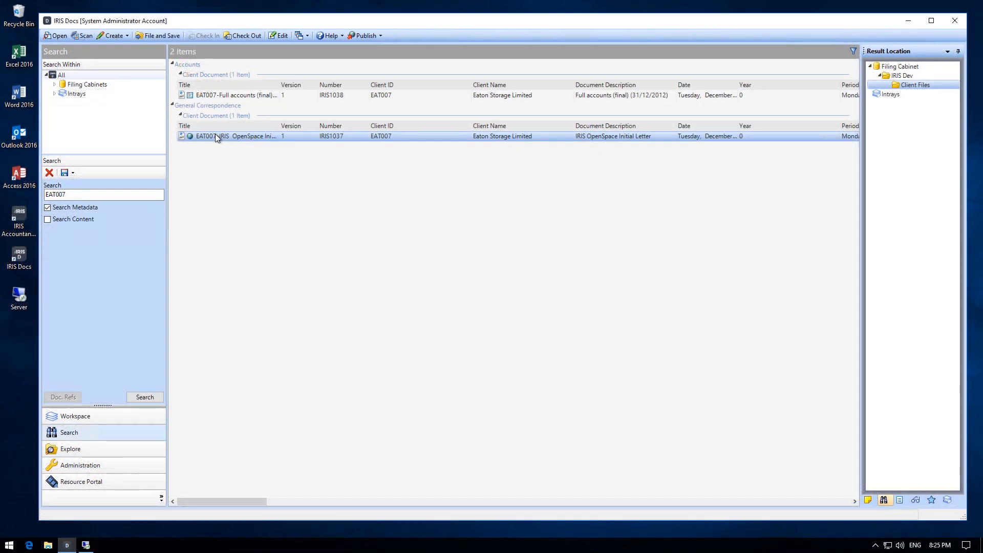
right_click(215, 135)
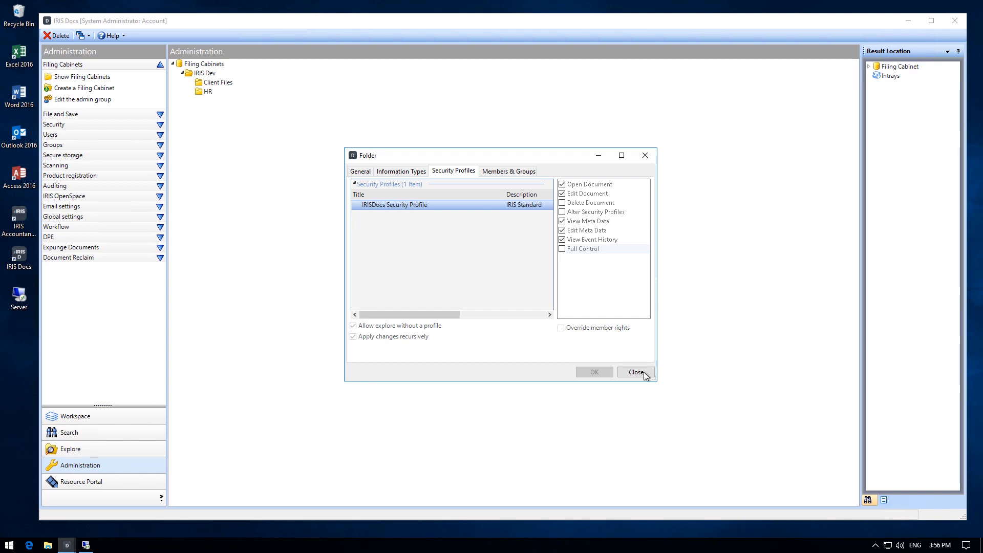
click(637, 371)
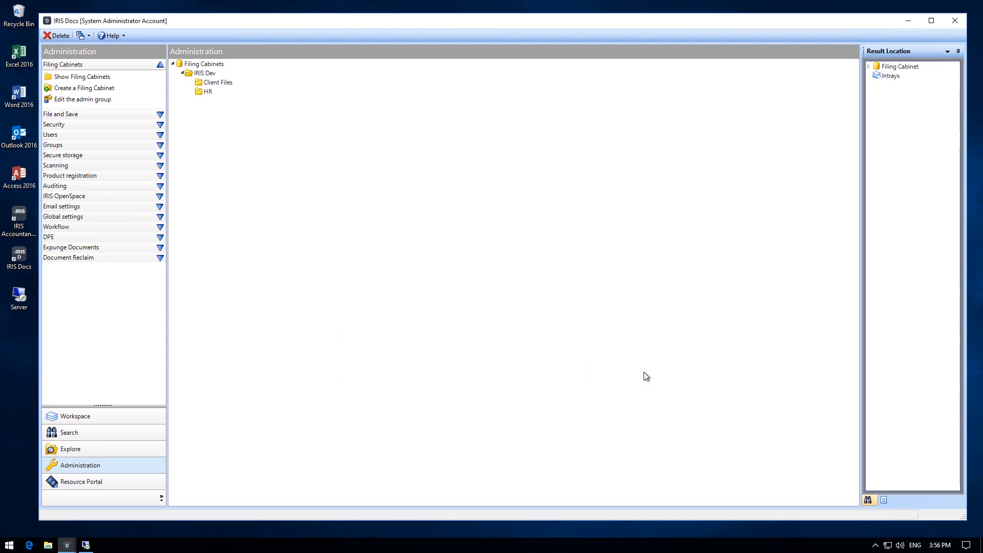
Start File and Save for "A Test Word Document" from the workspace intray.
click(150, 416)
click(209, 97)
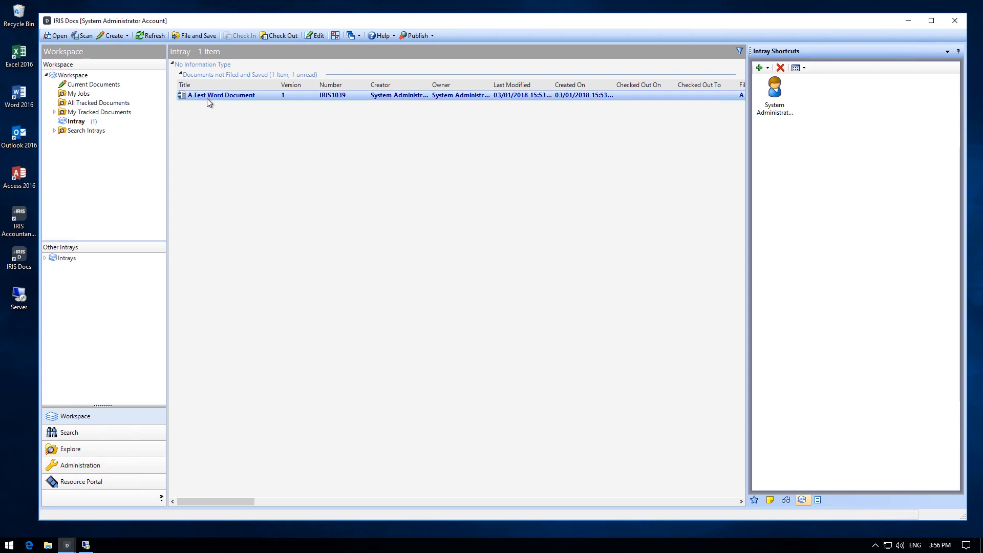
click(192, 36)
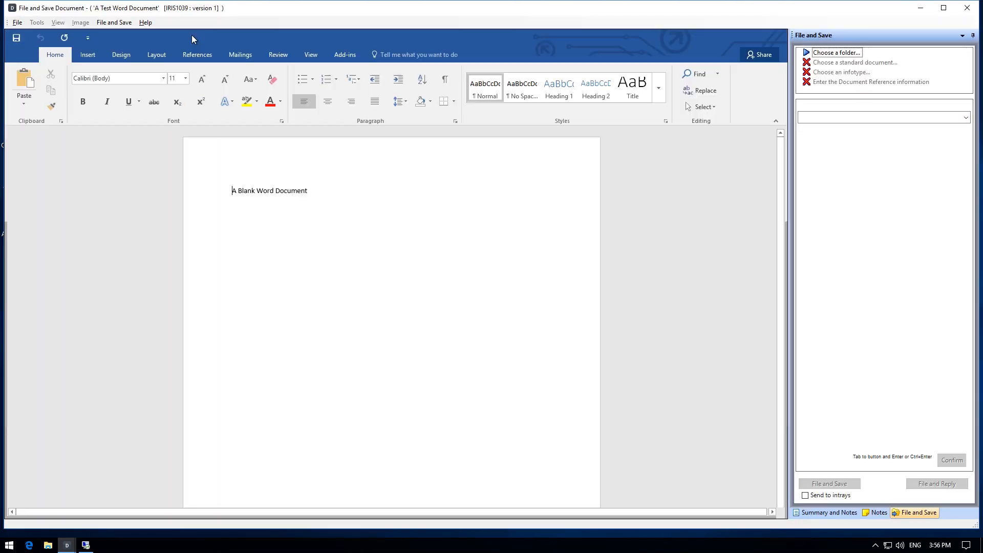
Choose the Client Files folder in the IRIS Dev cabinet as the filing destination and confirm it.
click(962, 117)
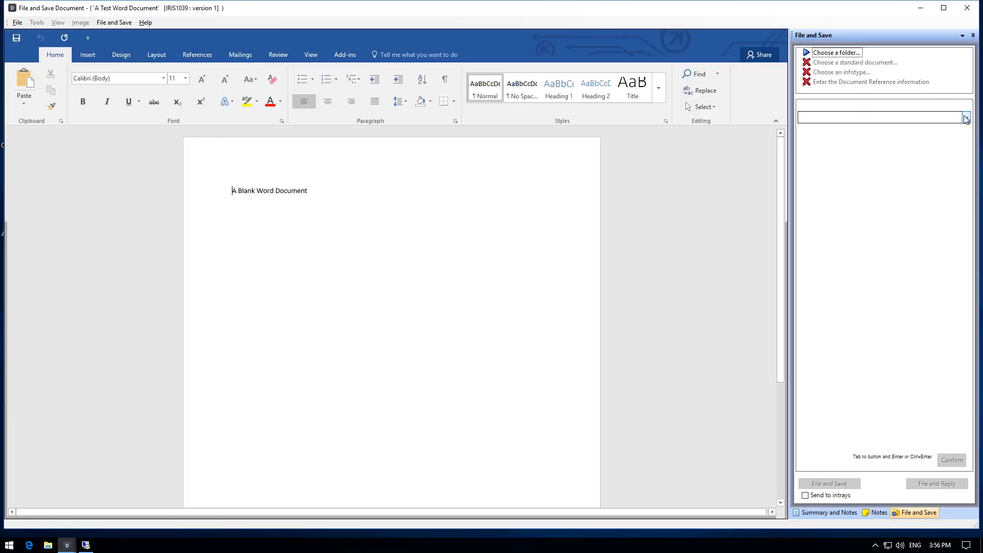
click(868, 128)
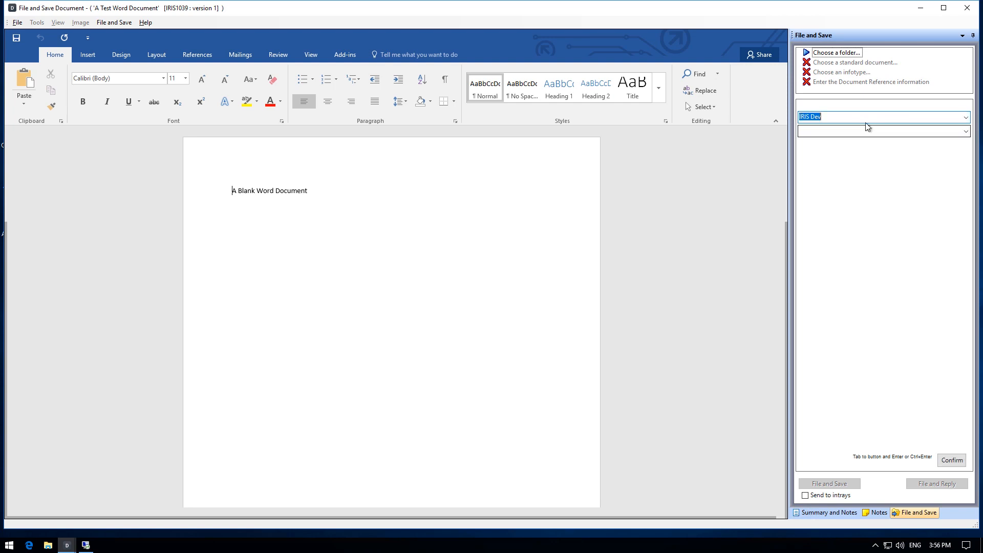
click(966, 131)
click(829, 144)
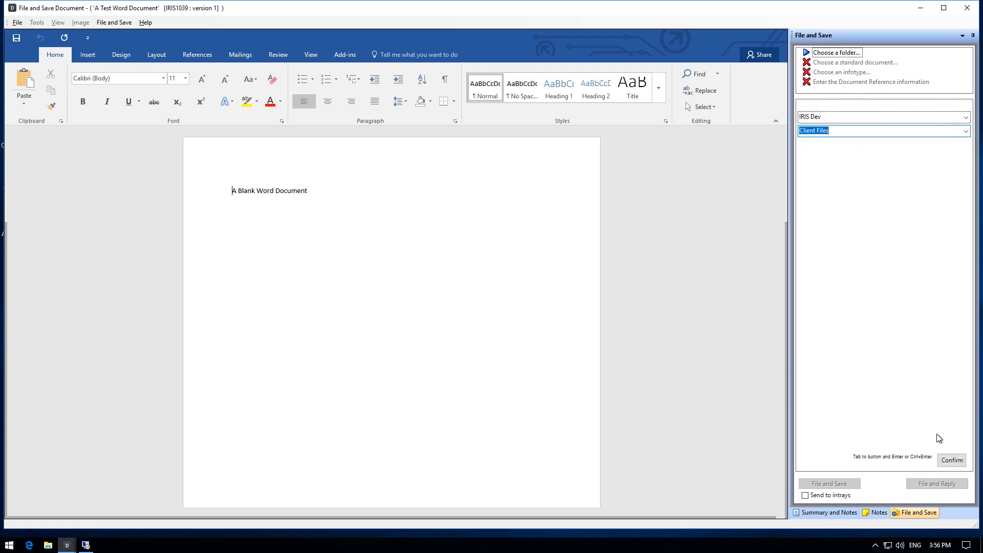
click(948, 460)
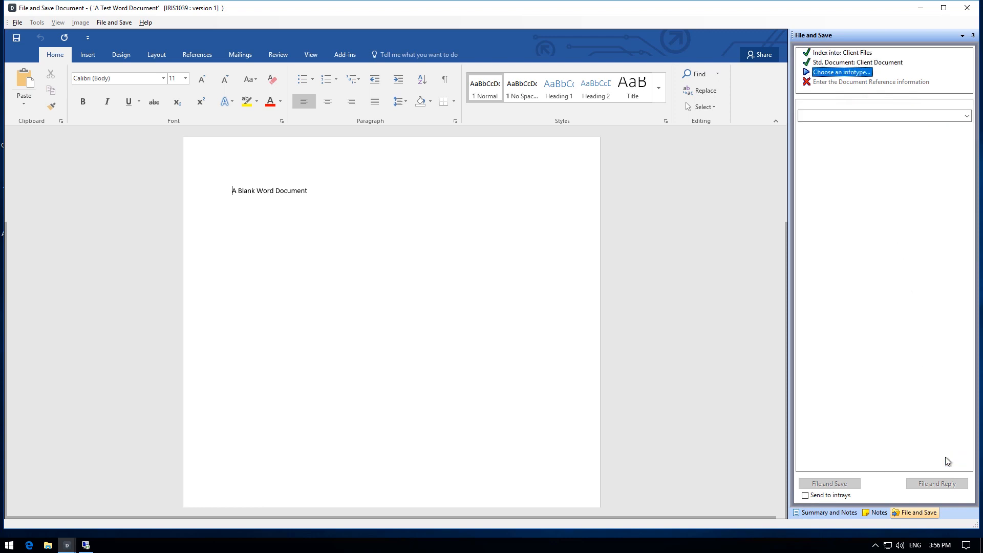
Assign the Marketing information type to the test document and close the filing window without saving.
click(967, 116)
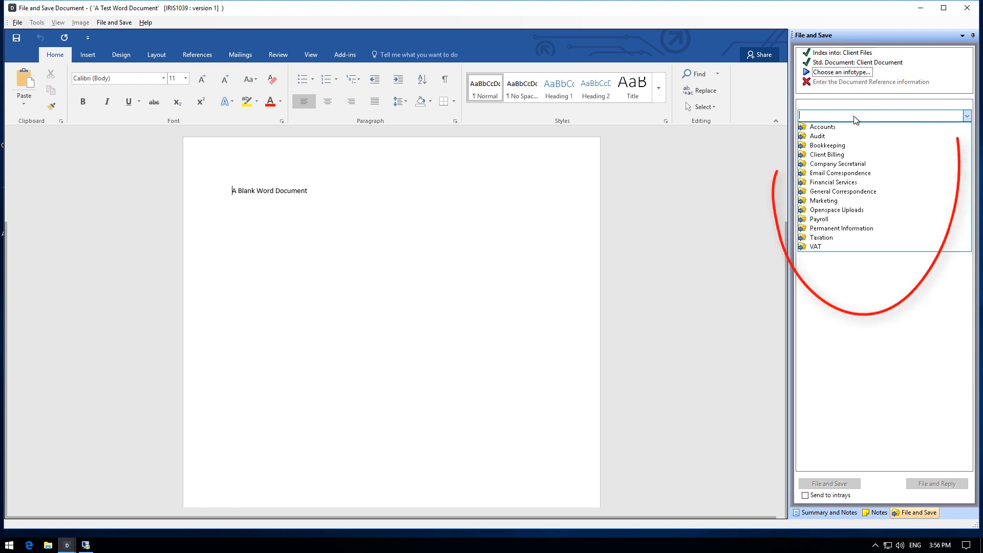
click(824, 201)
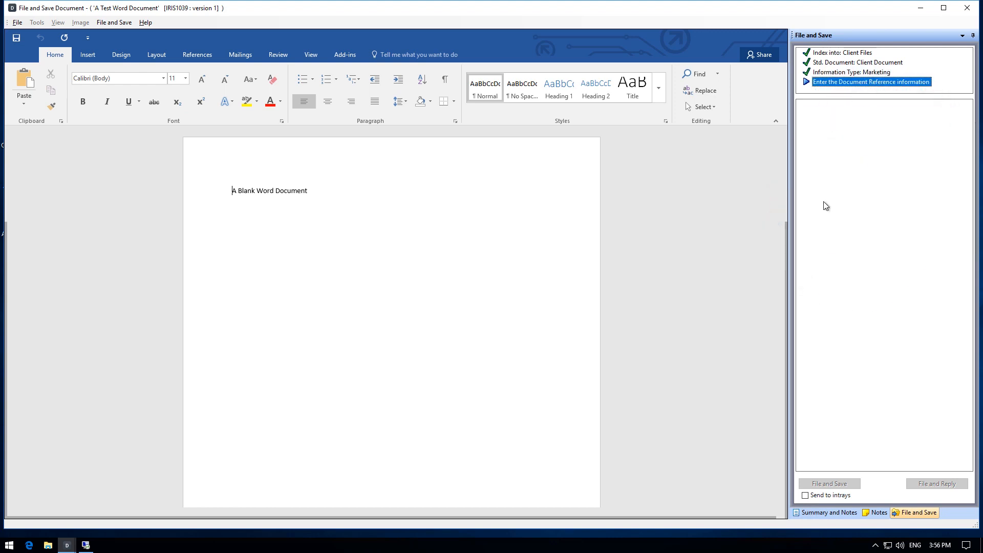
click(968, 9)
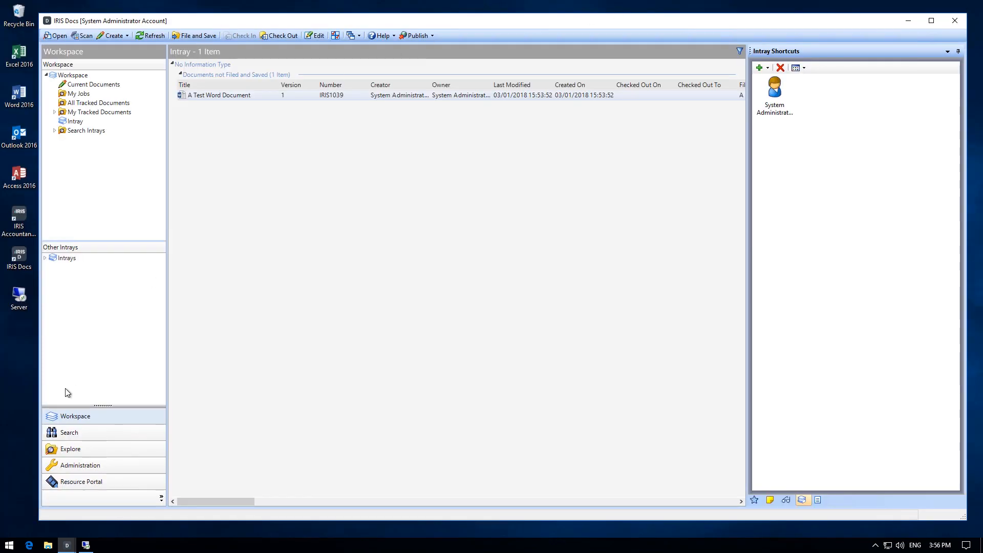
Return to administration and view the information types of the Client Files folder.
click(78, 465)
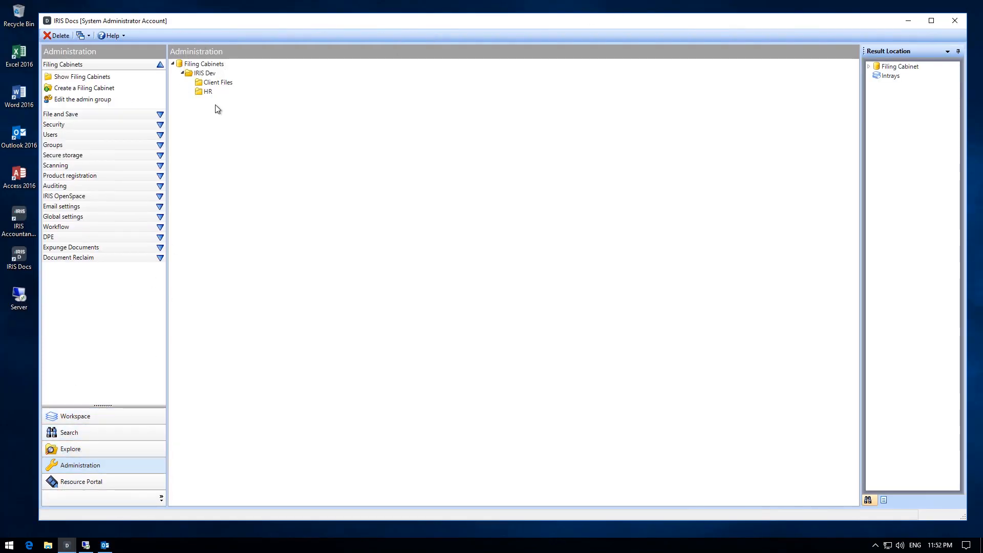
double_click(217, 83)
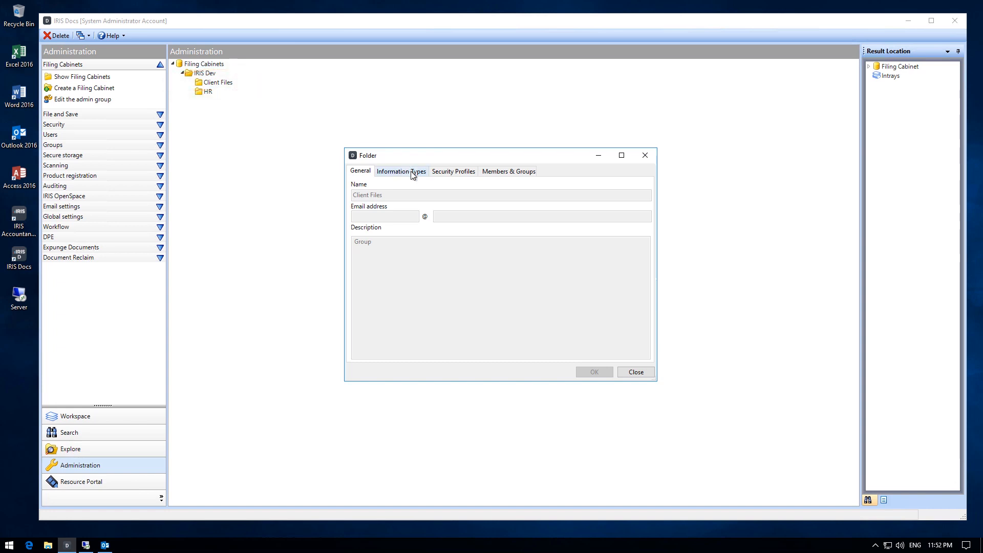
click(410, 172)
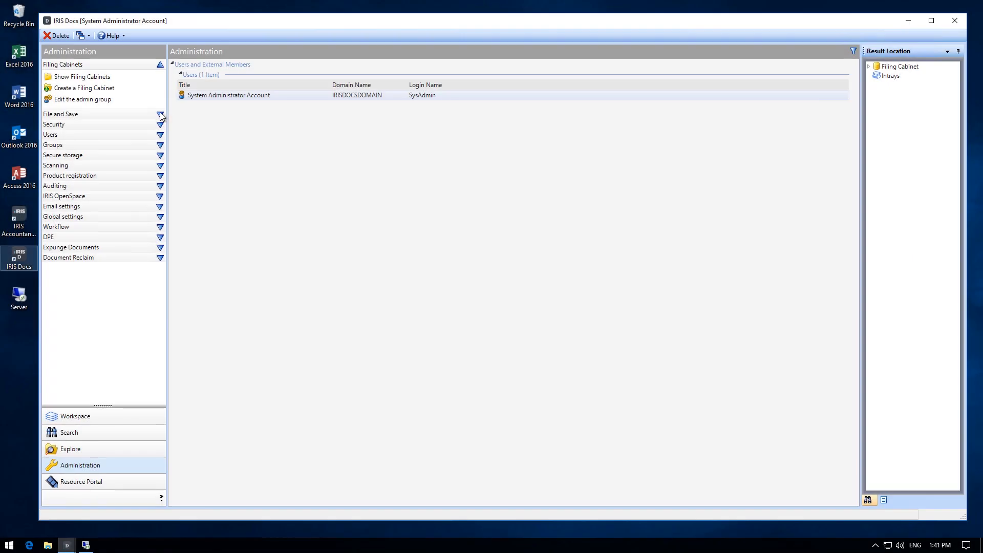
Expand the File and Save, Security and Users administration sections to view their options.
click(160, 114)
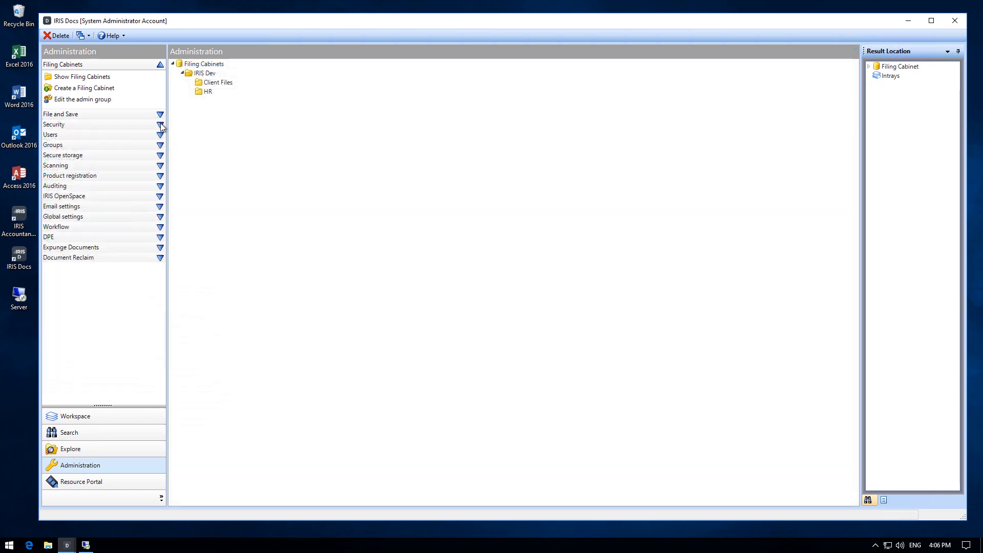
click(160, 125)
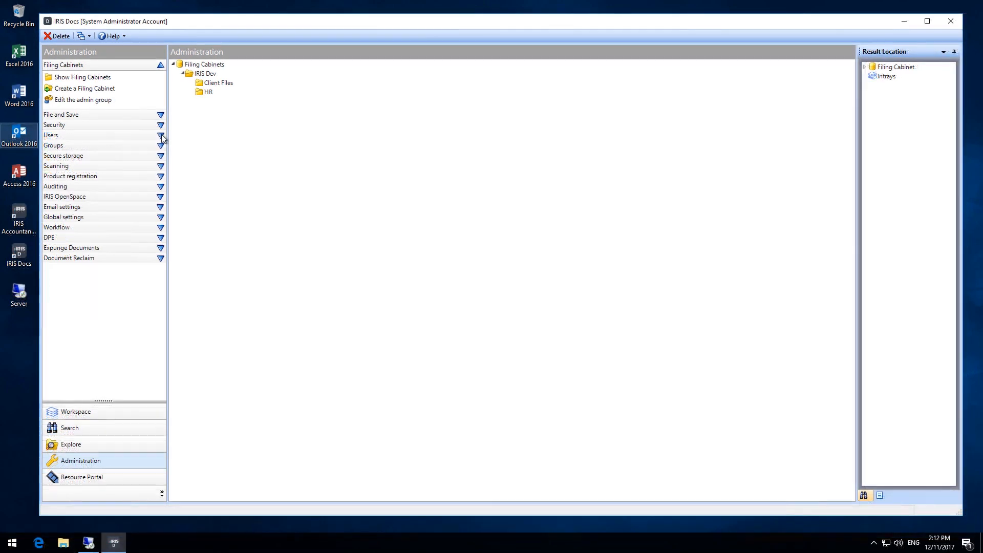
click(162, 134)
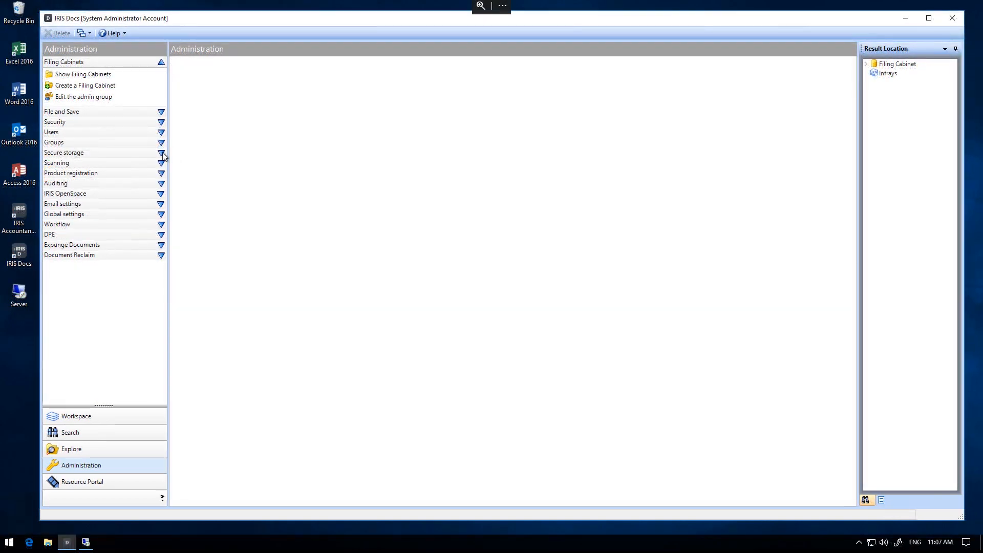
Expand the Secure storage options and open the text index maintenance window.
click(161, 153)
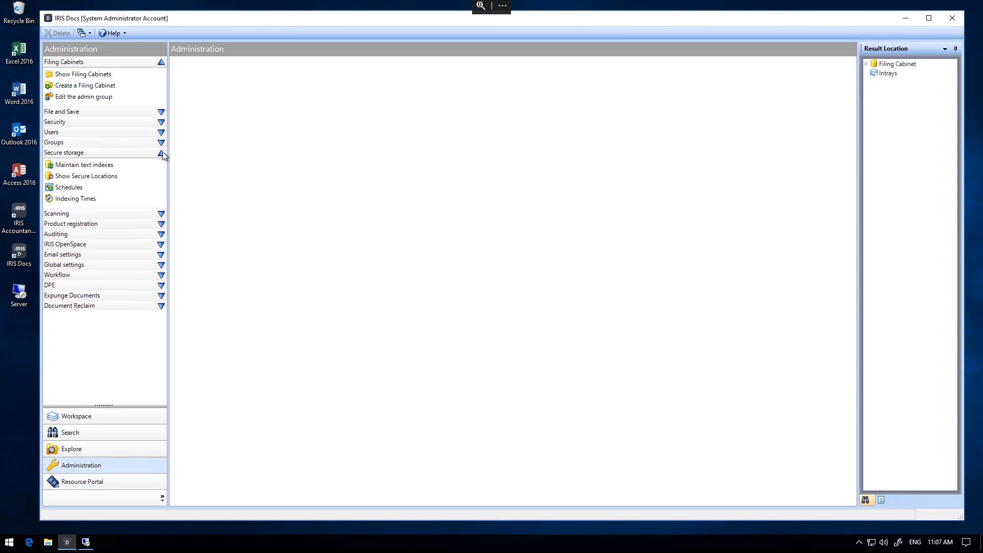
click(94, 166)
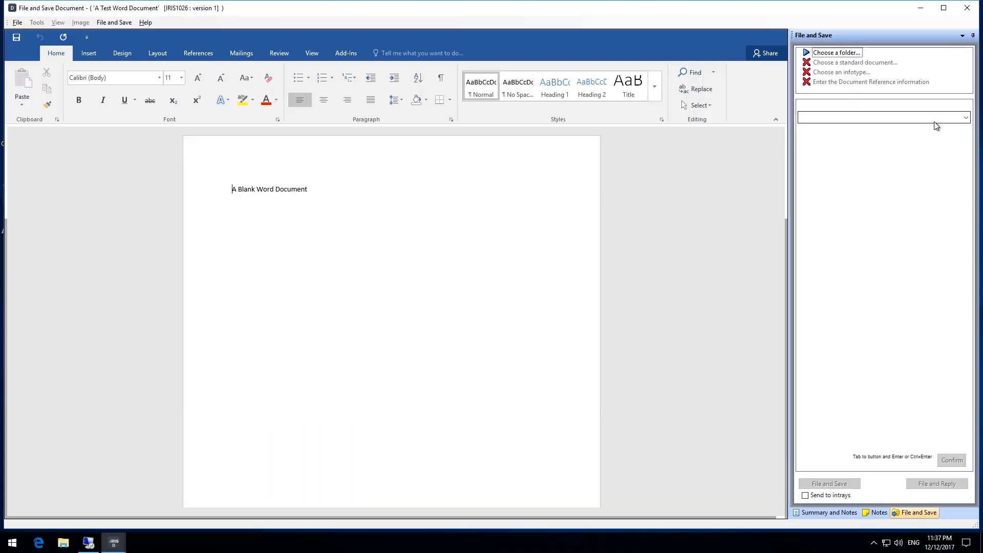
Index the test Word document into IRIS Dev > Client Files with the General Correspondence information type.
click(872, 127)
click(867, 145)
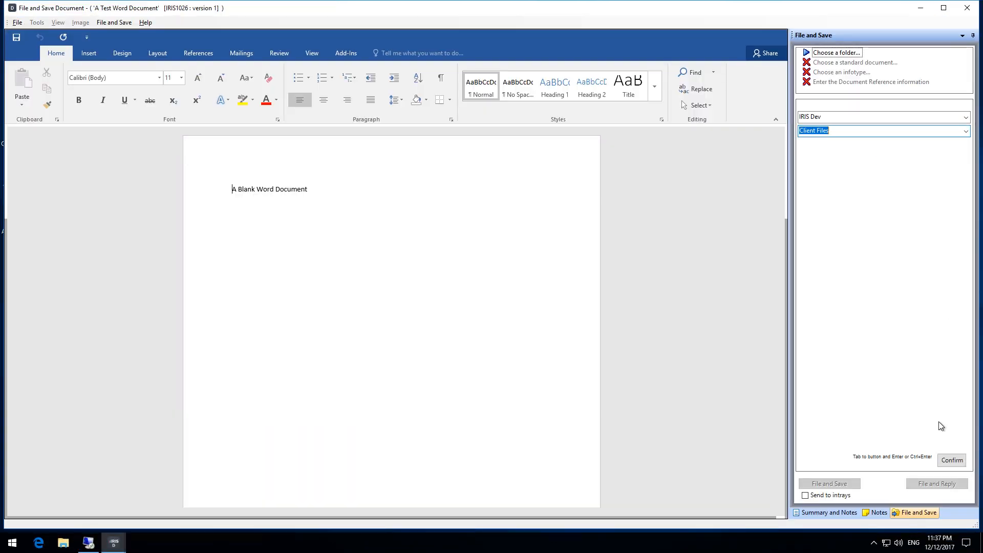
click(955, 460)
click(967, 117)
click(859, 193)
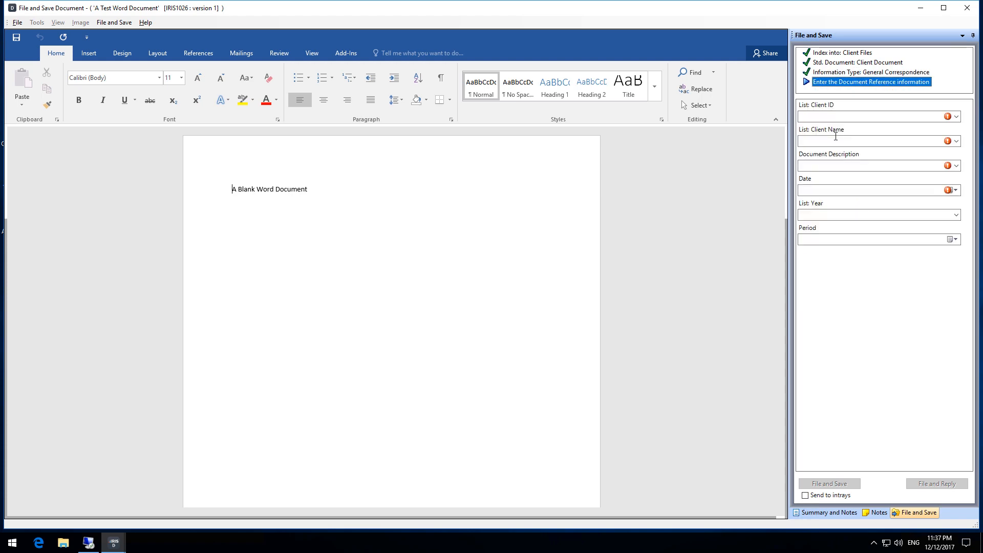
Fill in the document reference by choosing a client ID, entering the description "Metadata Values" and opening the date selection.
click(840, 116)
click(840, 127)
click(819, 166)
text(Metadata Values)
click(955, 190)
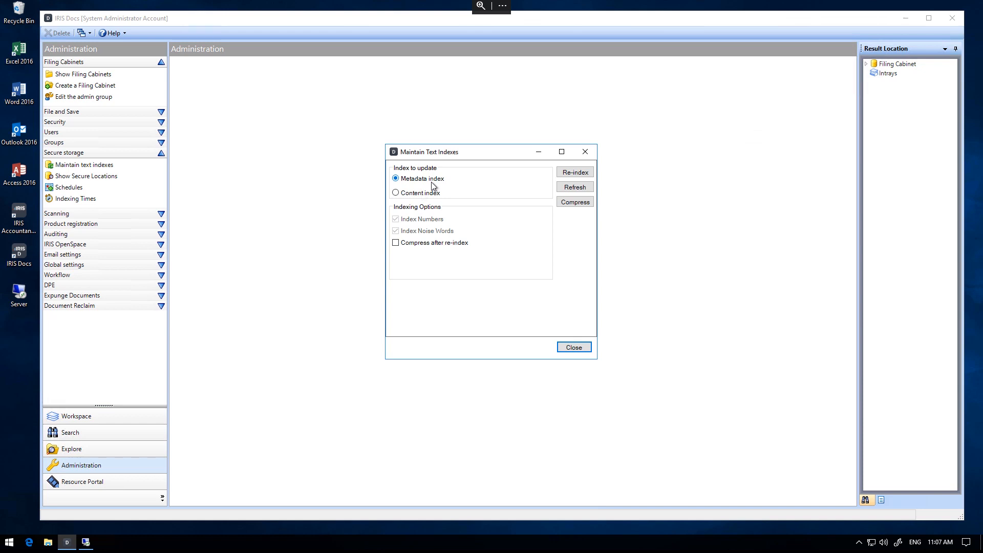
Select the content index as the text index to update.
click(423, 194)
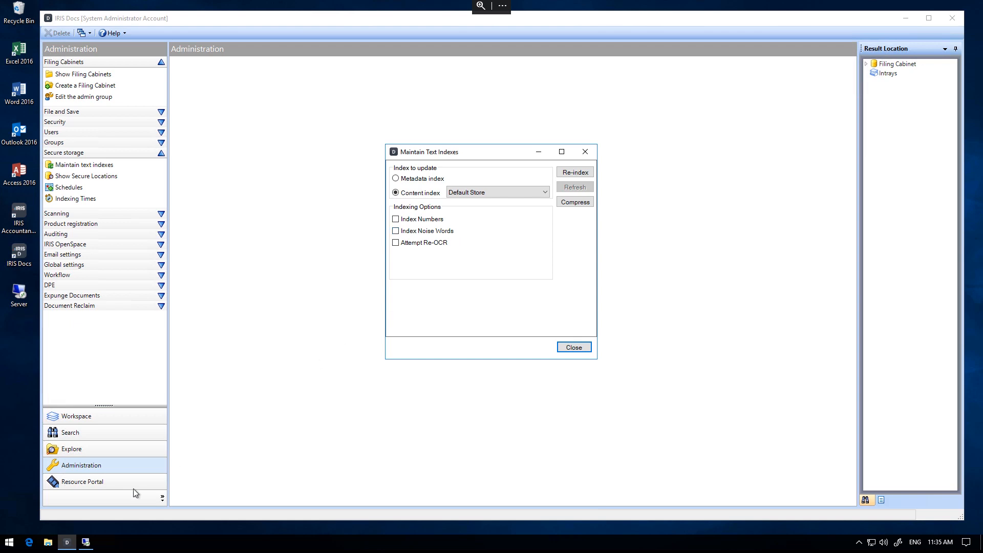
Switch to the remote server session and open the noise DAT file in the INVU Services folder.
click(87, 542)
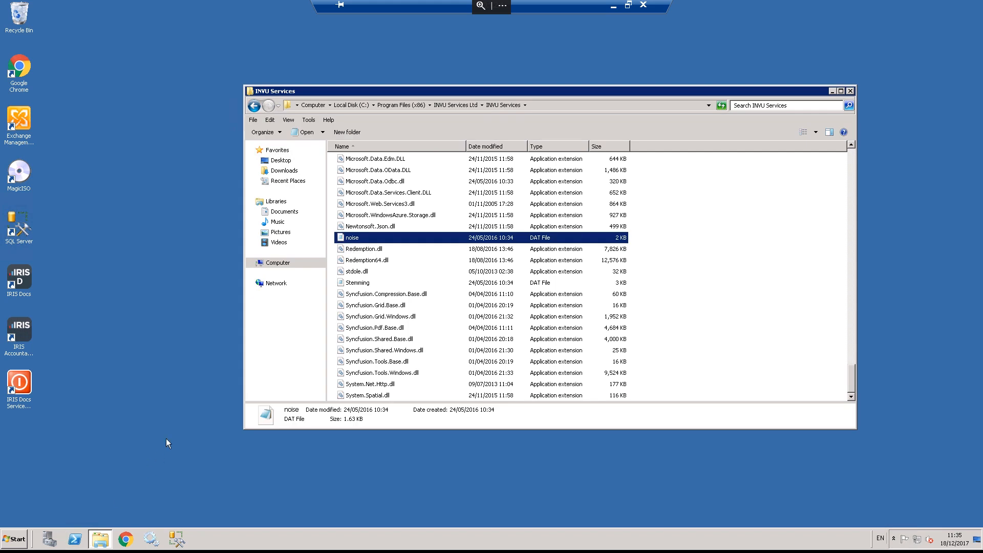
double_click(352, 238)
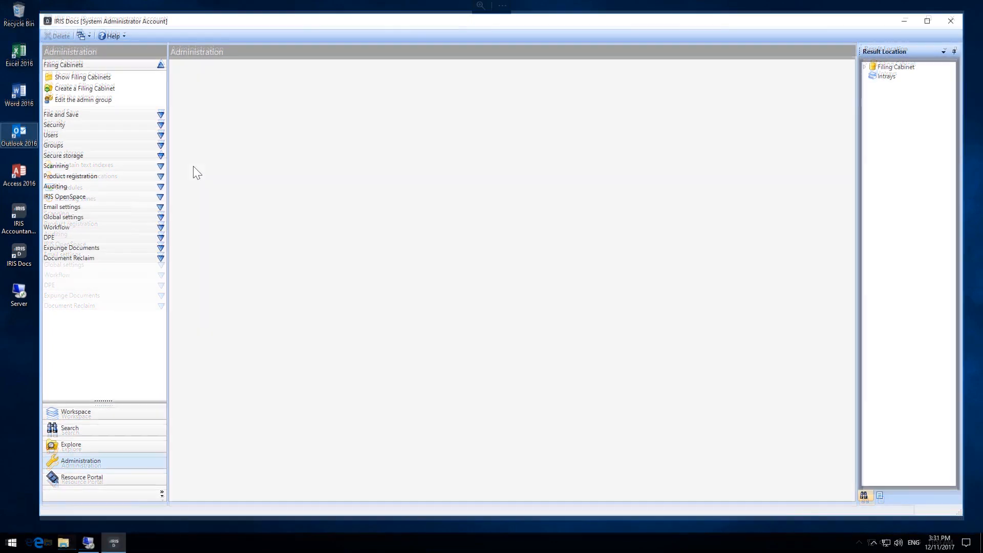
Expand the Scanning and Product registration options and view the product registrations without checking licences online.
click(160, 166)
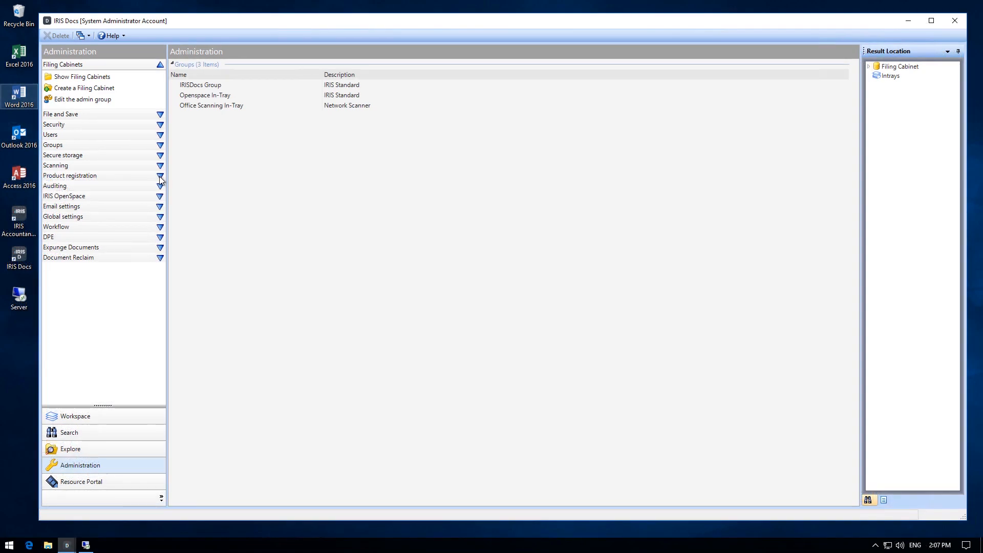
click(160, 176)
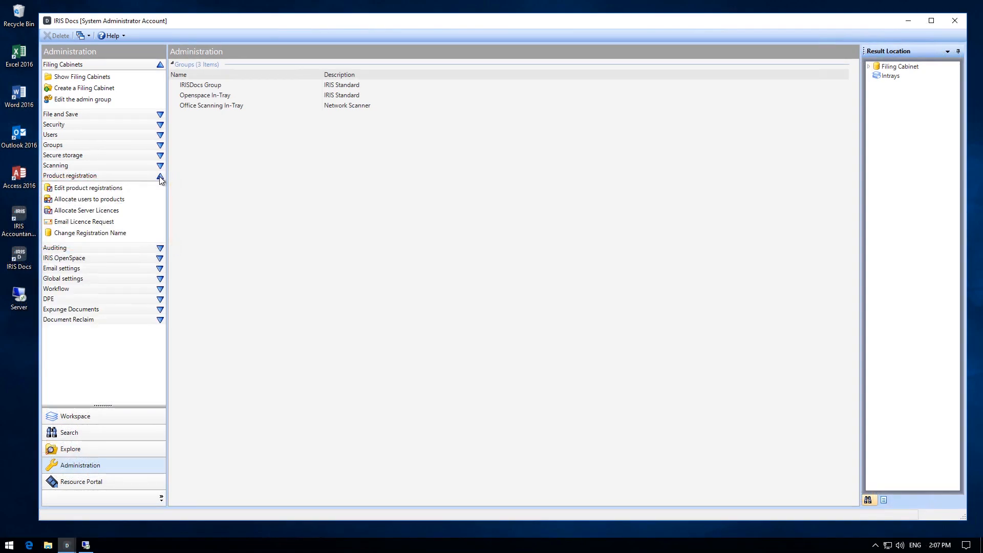
click(98, 188)
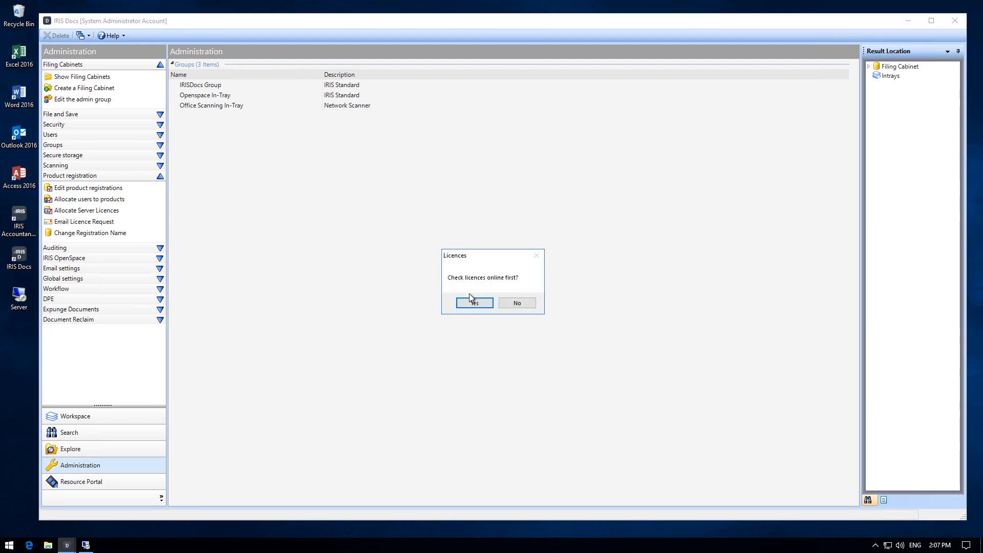
click(511, 303)
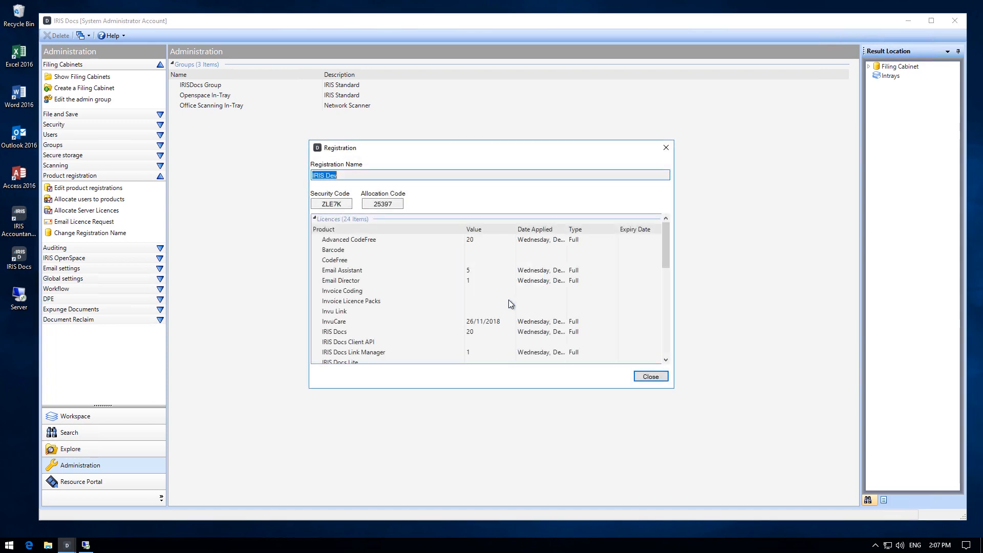
click(651, 376)
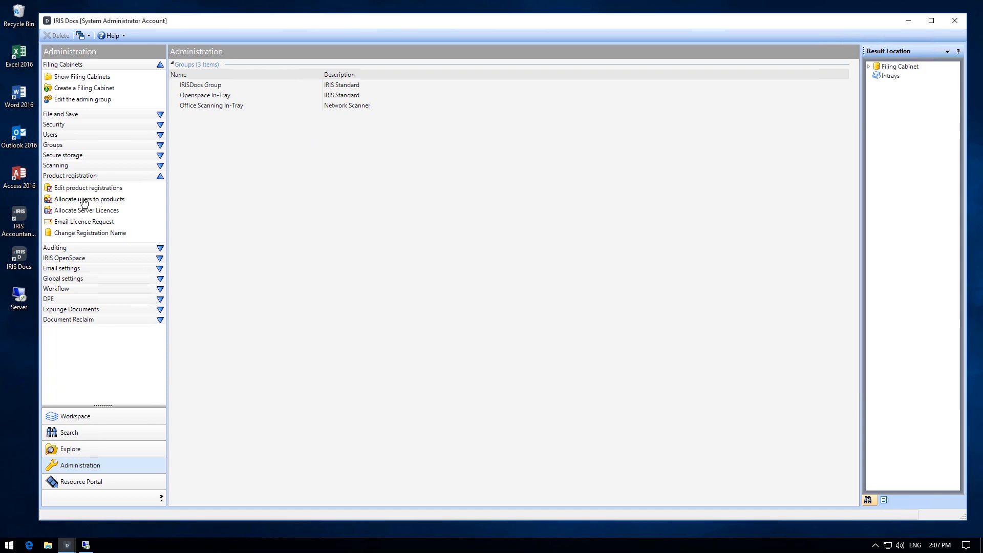
View the allocation of users to products without an online licence check, leaving it unchanged.
click(84, 200)
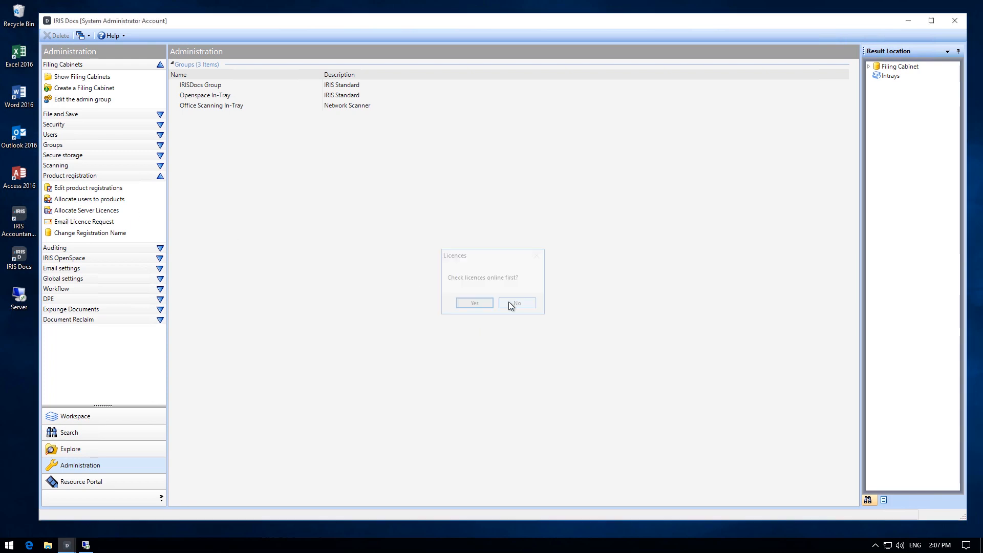
click(516, 303)
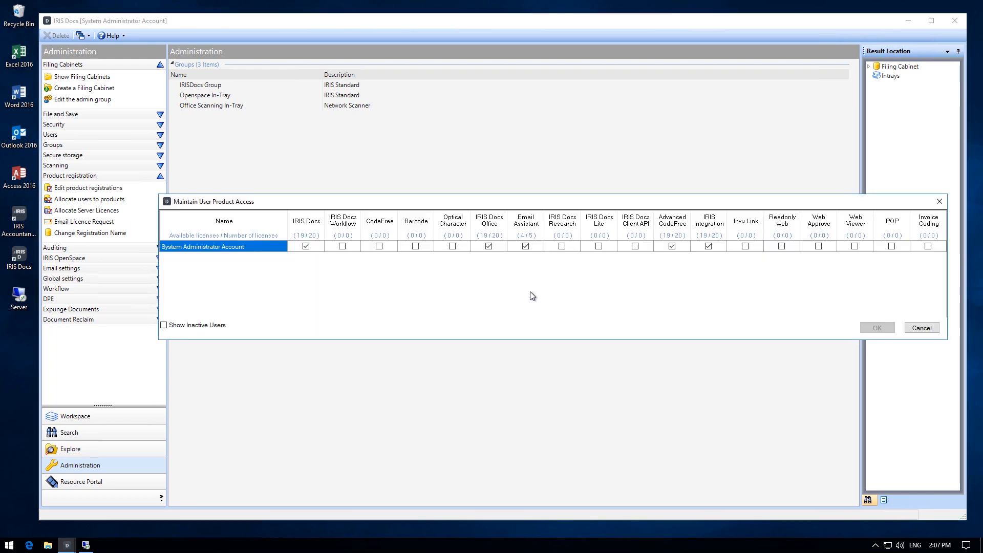
click(939, 201)
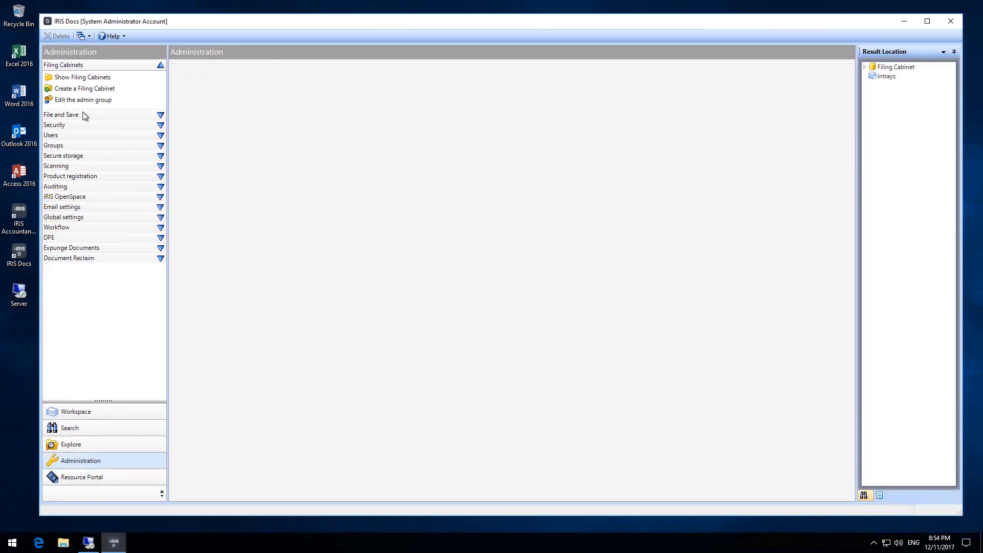
Open the properties of A Test Word Document.docx from the workspace intray.
click(74, 431)
click(72, 411)
right_click(224, 98)
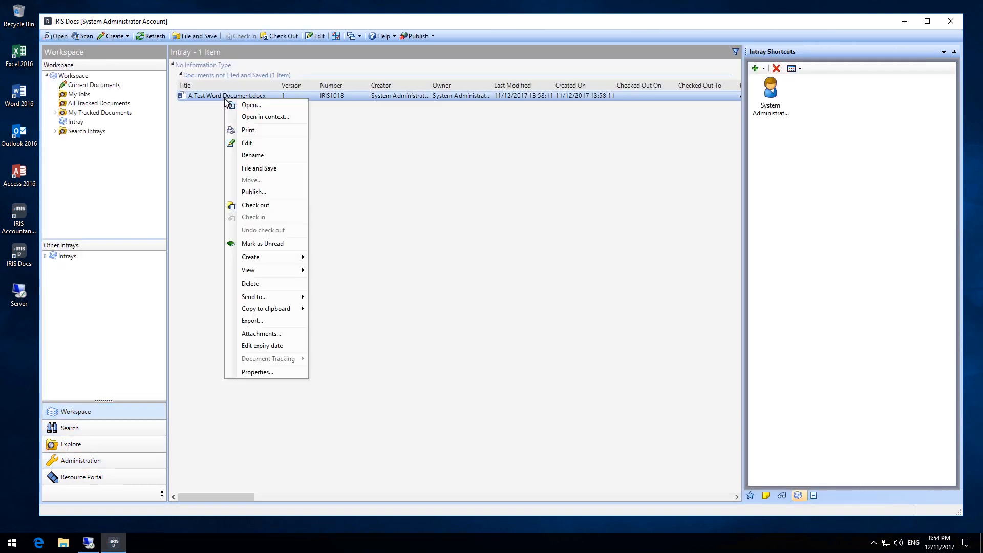
click(251, 372)
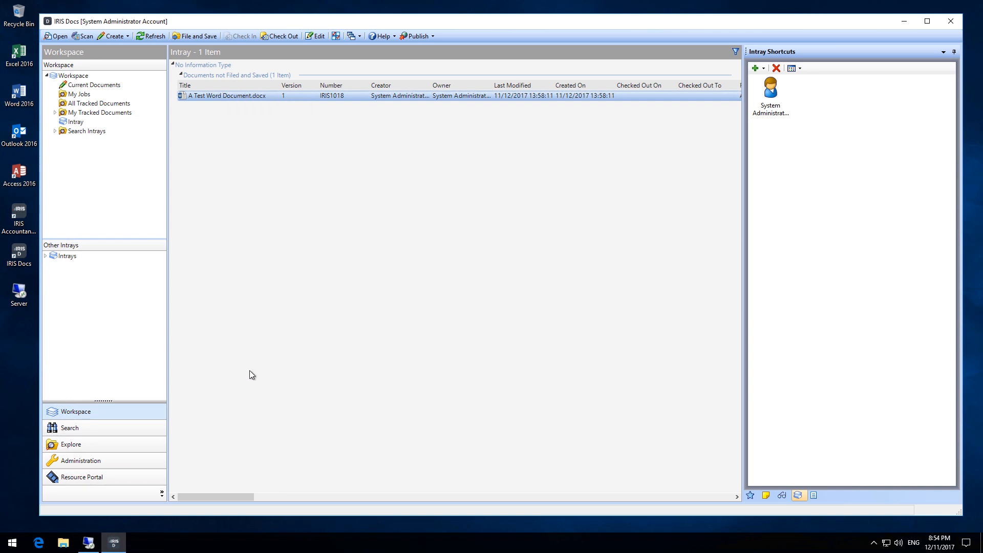
click(394, 142)
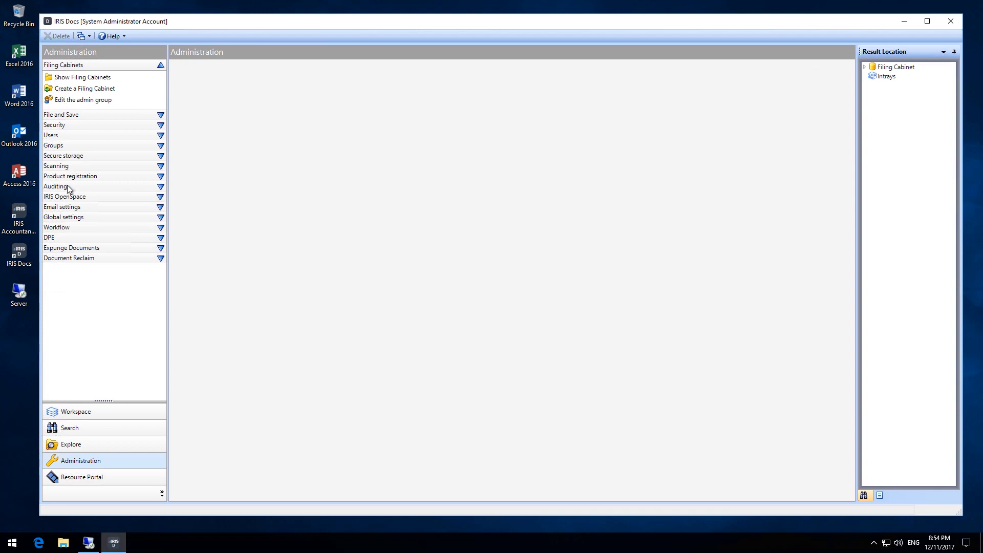
Expand the Auditing options and open the audit log search window.
click(66, 186)
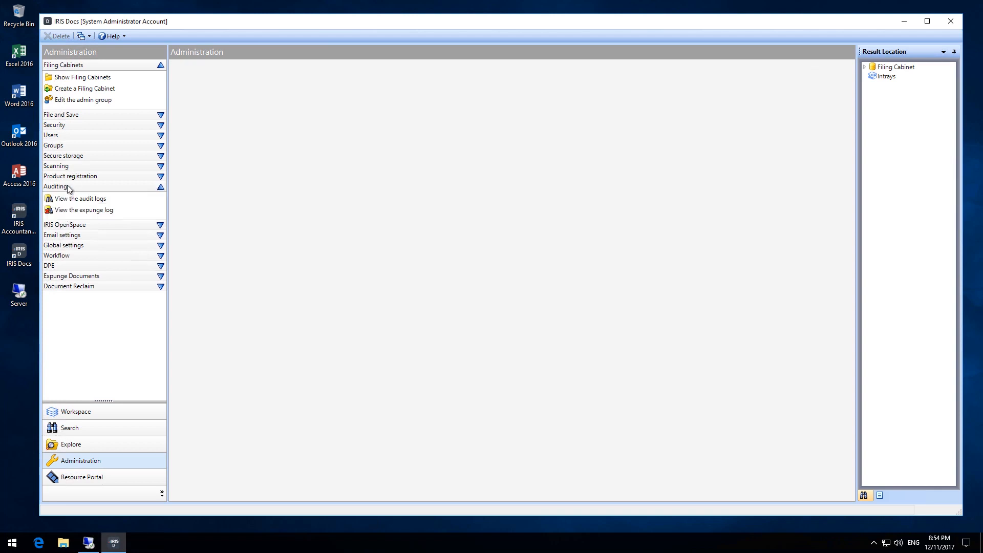
click(74, 199)
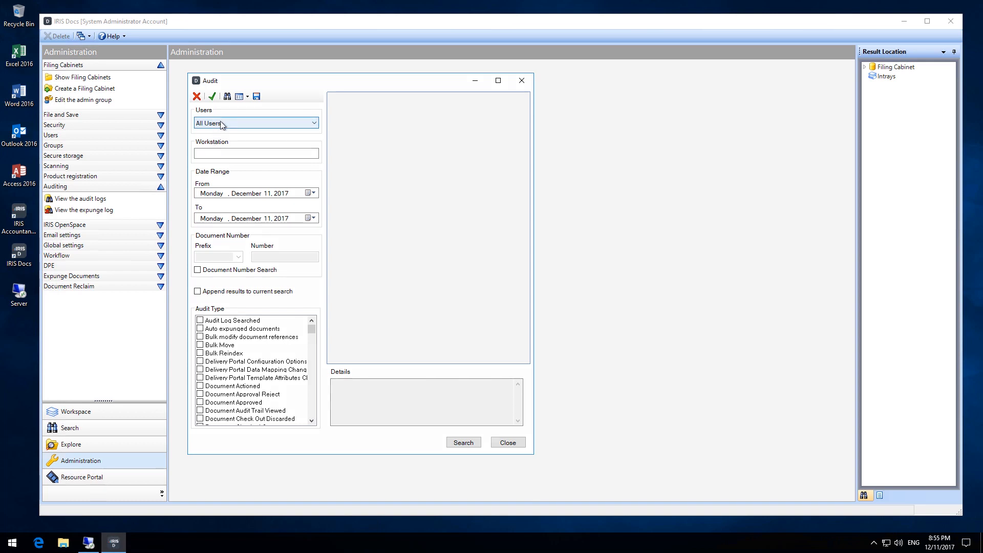
click(196, 96)
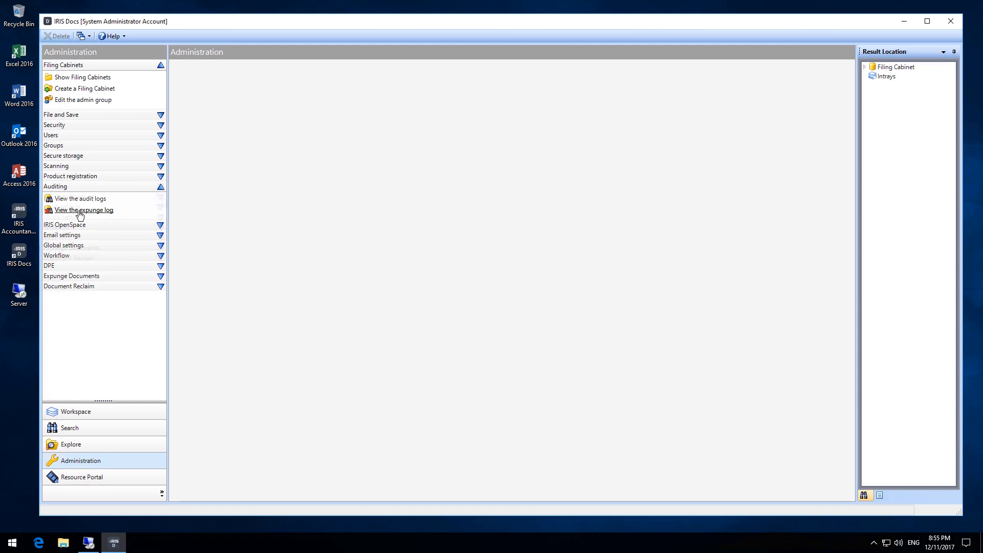
Expand the IRIS OpenSpace options and open its settings for editing.
click(161, 225)
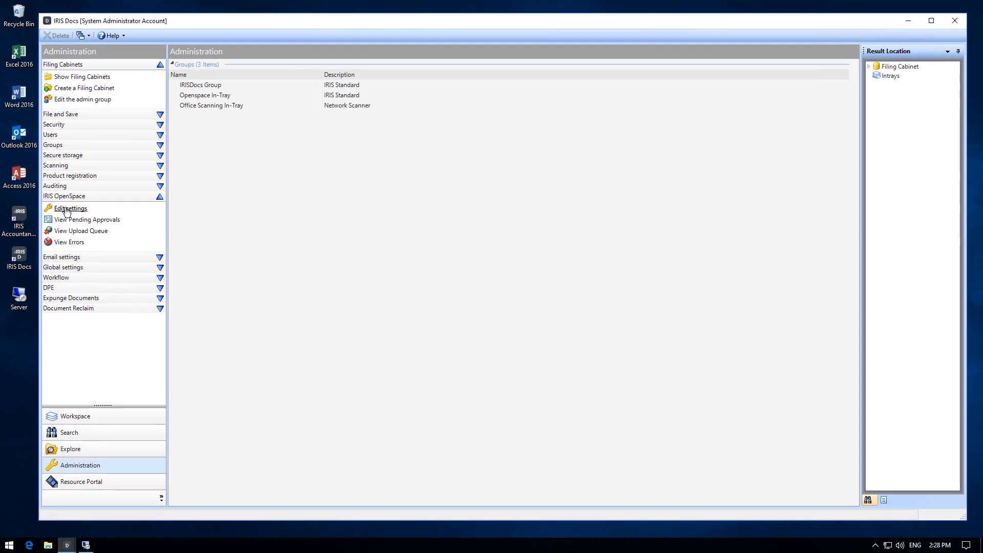
click(67, 210)
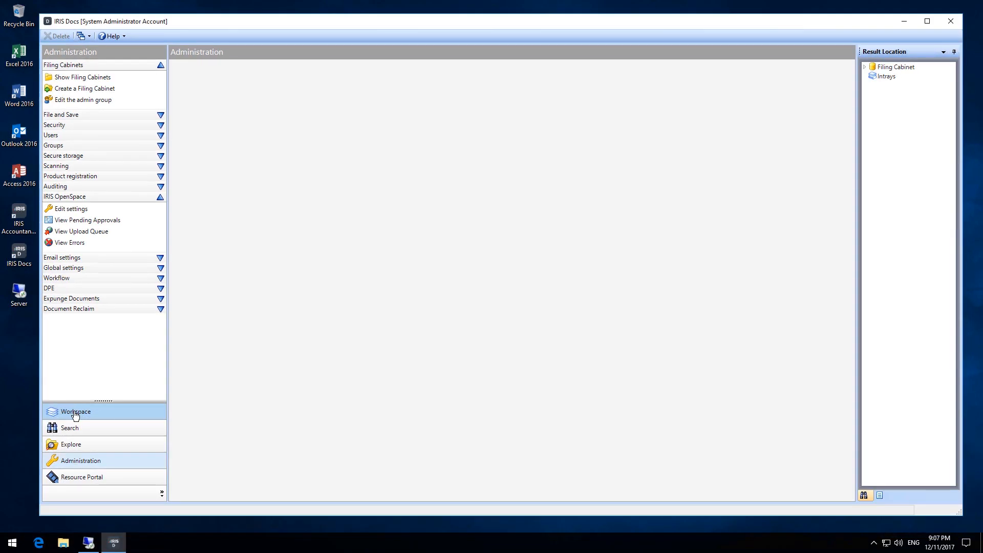
Select A Test Word Document.docx in the workspace intray and start publishing it.
click(75, 410)
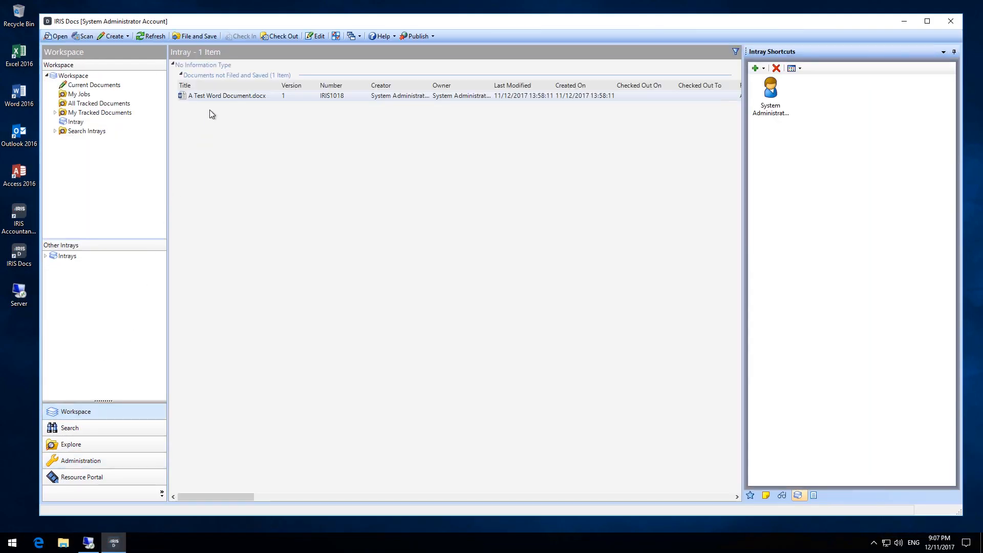
click(214, 96)
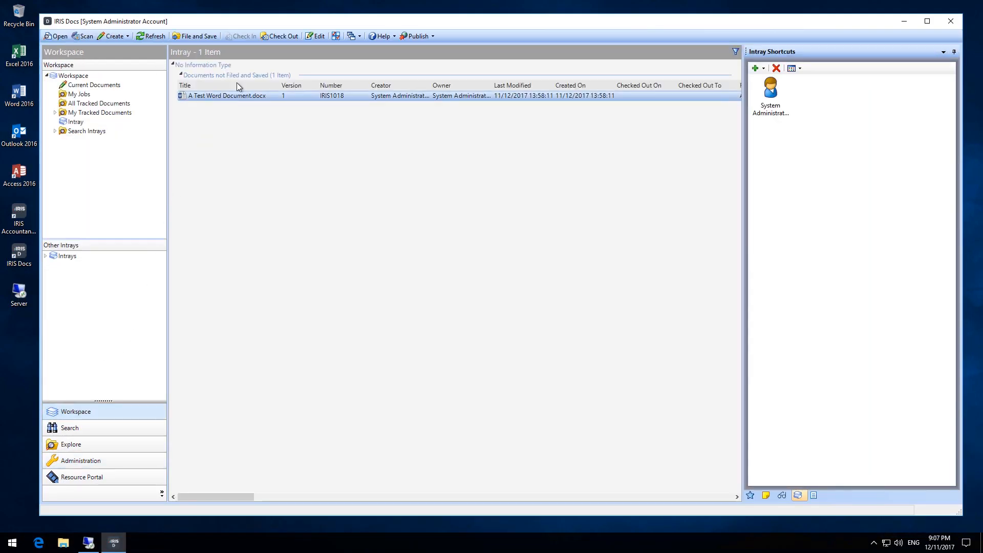
click(416, 36)
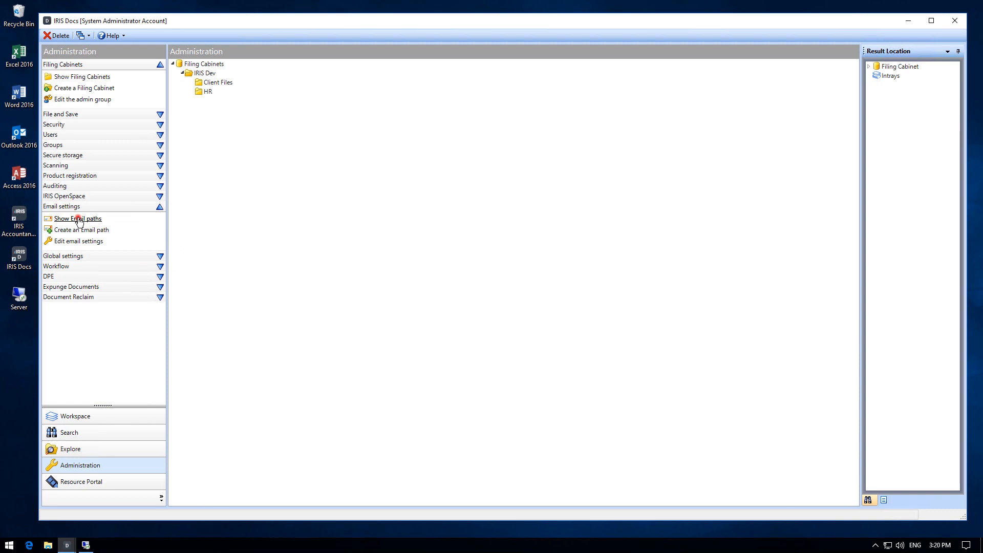
Show the email paths and expand the Expunge Documents options.
click(80, 219)
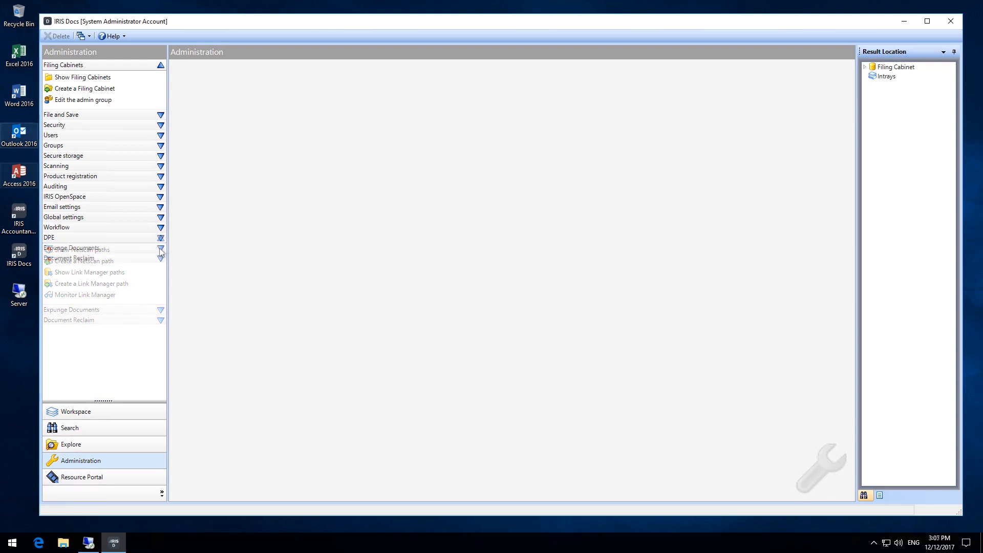
click(160, 249)
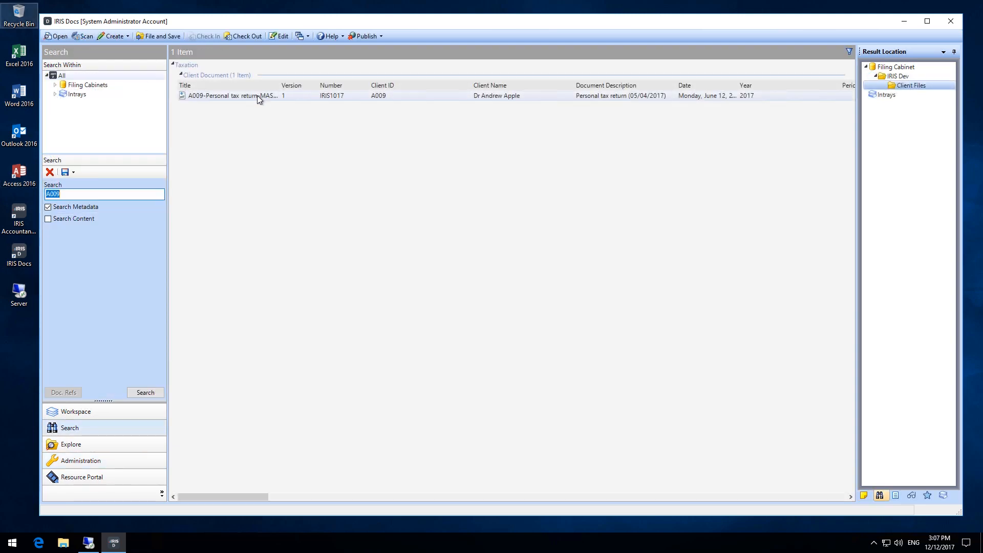
Delete the client's personal tax return document from the search results and confirm the deletion.
right_click(257, 95)
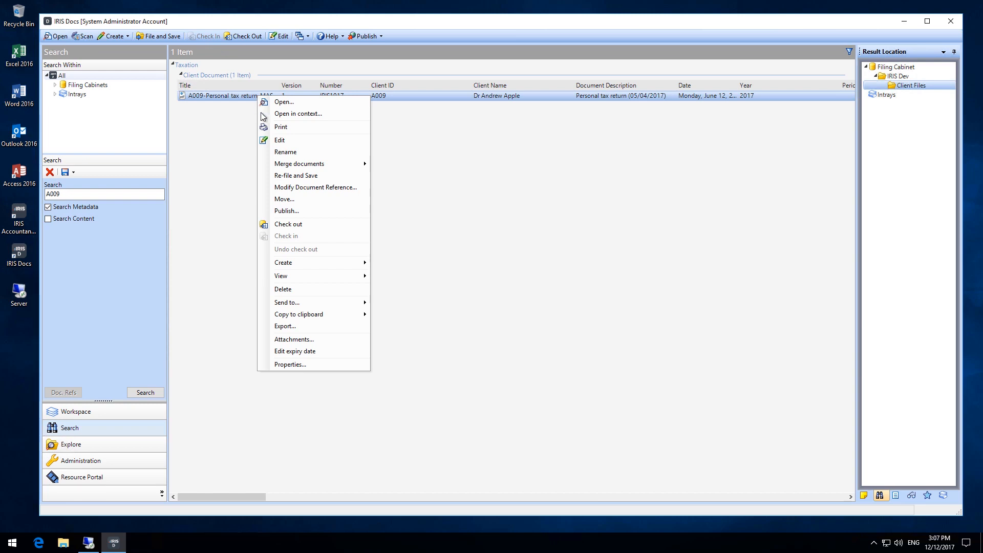
click(292, 290)
click(504, 306)
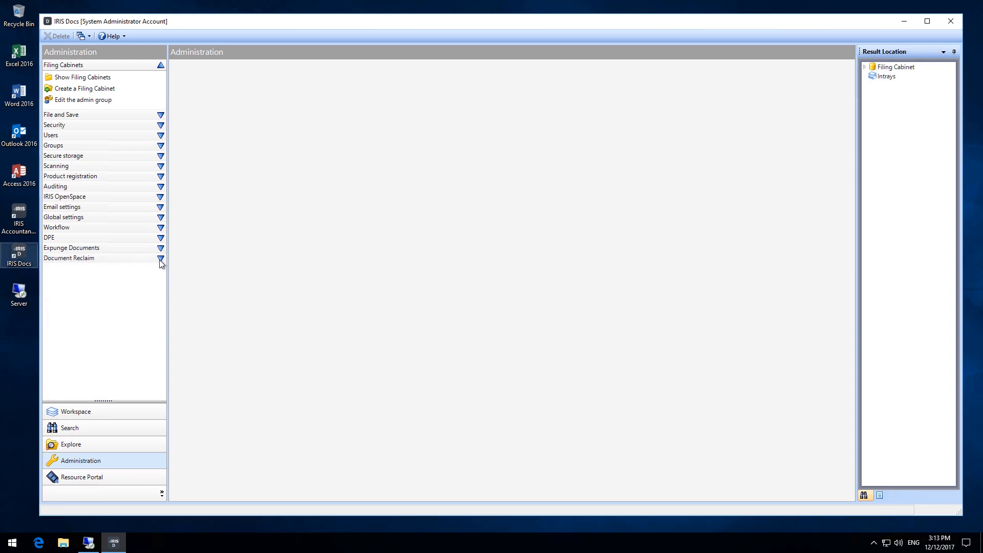
Expand the Document Reclaim and Users options and list the users and external members.
click(161, 258)
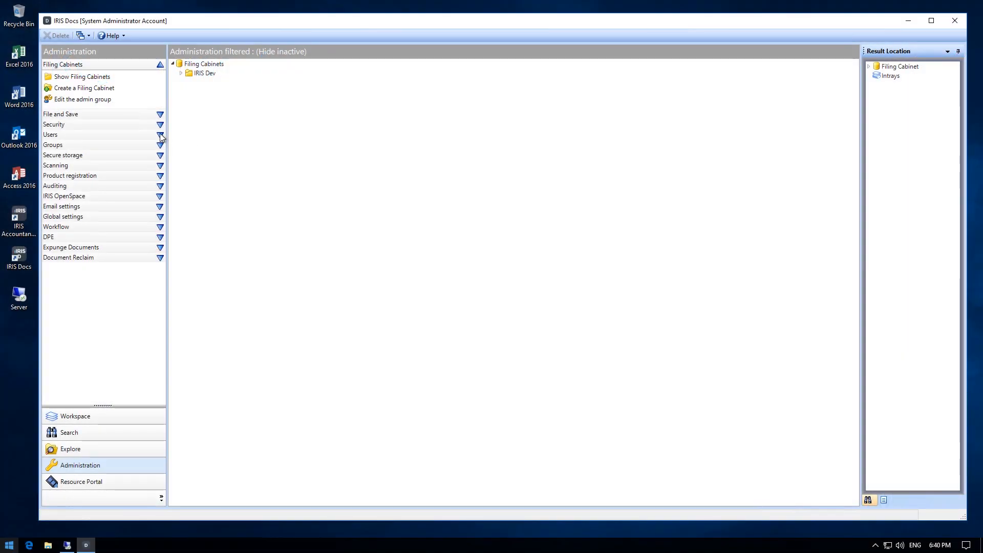
click(160, 136)
click(105, 148)
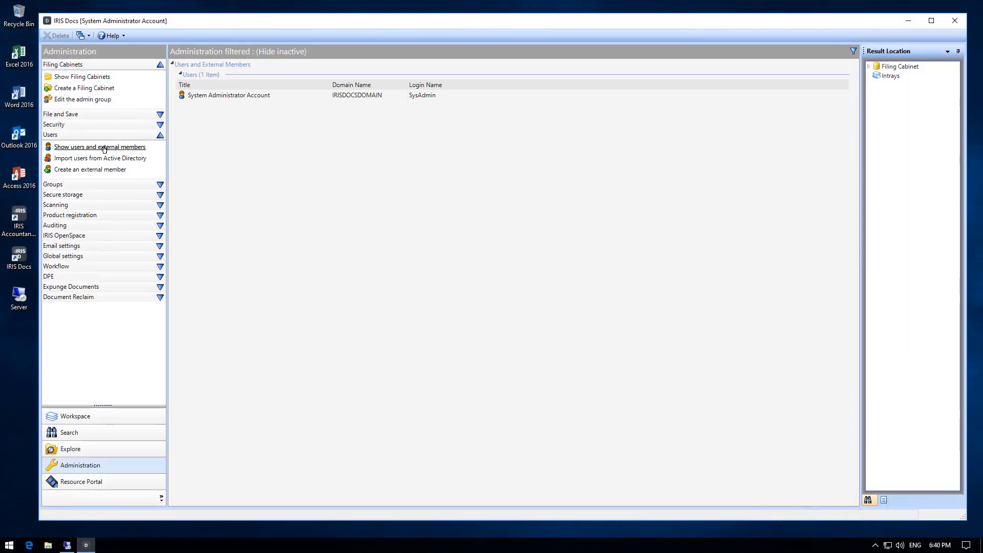
Switch to IRIS Docs in the remote server session and list its users and external members.
click(69, 546)
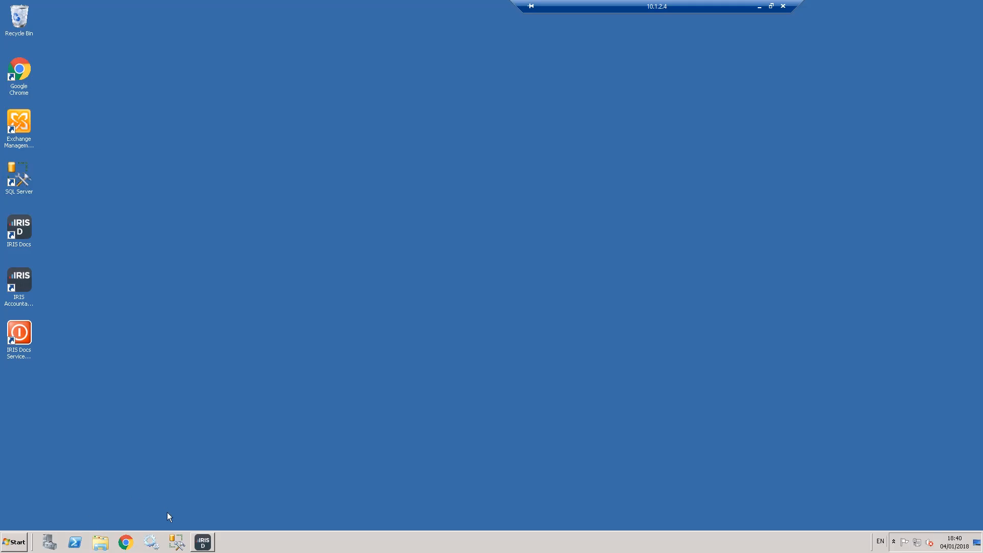
click(202, 543)
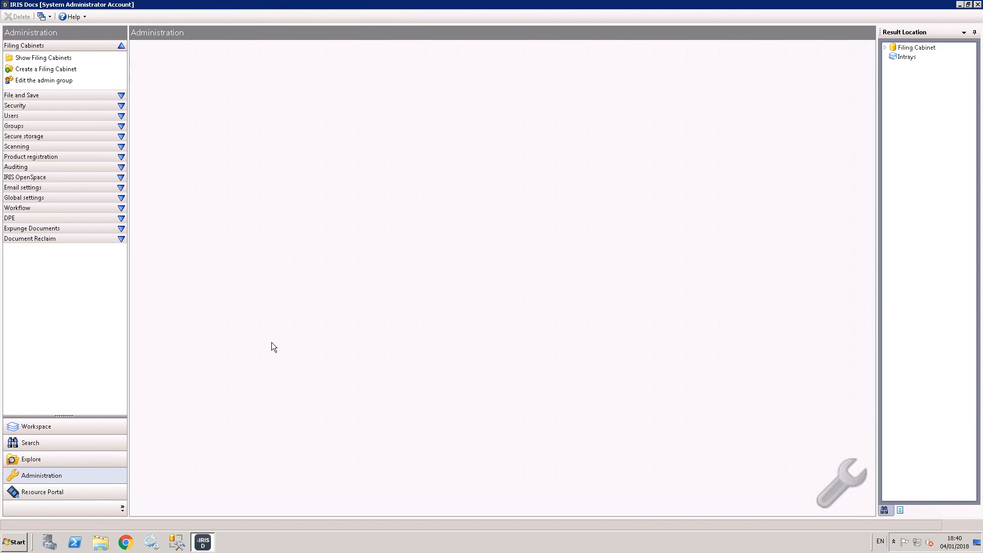
click(36, 116)
click(42, 128)
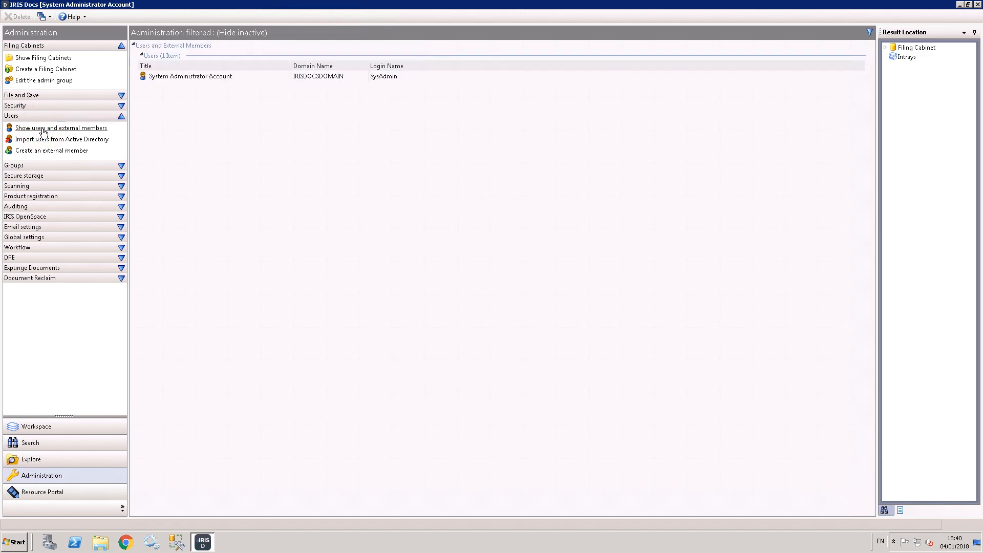
Import a user from Active Directory in IRISDOCSDOMAIN by searching for the user's first name and selecting the matching account.
click(42, 141)
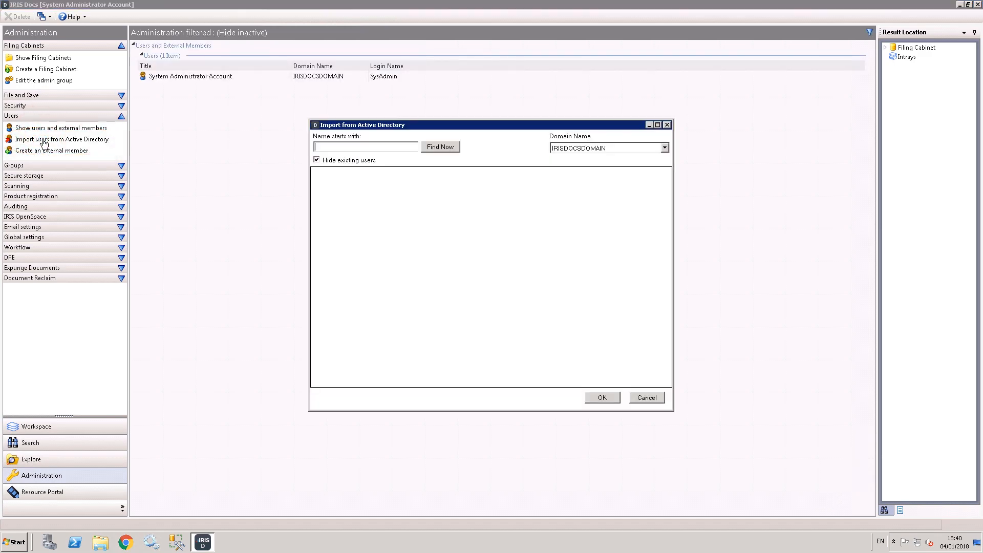
click(336, 147)
text(charles)
key(Return)
click(347, 173)
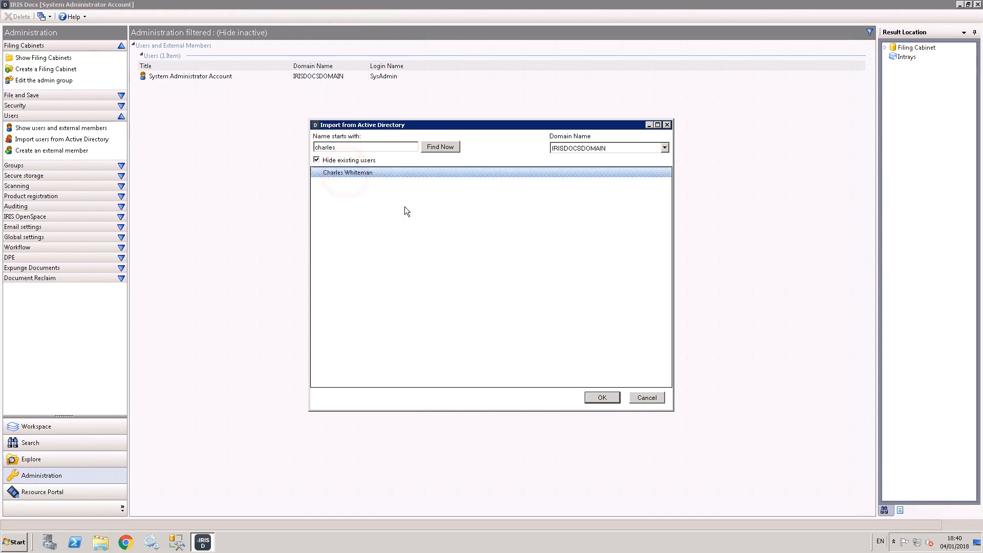
click(609, 399)
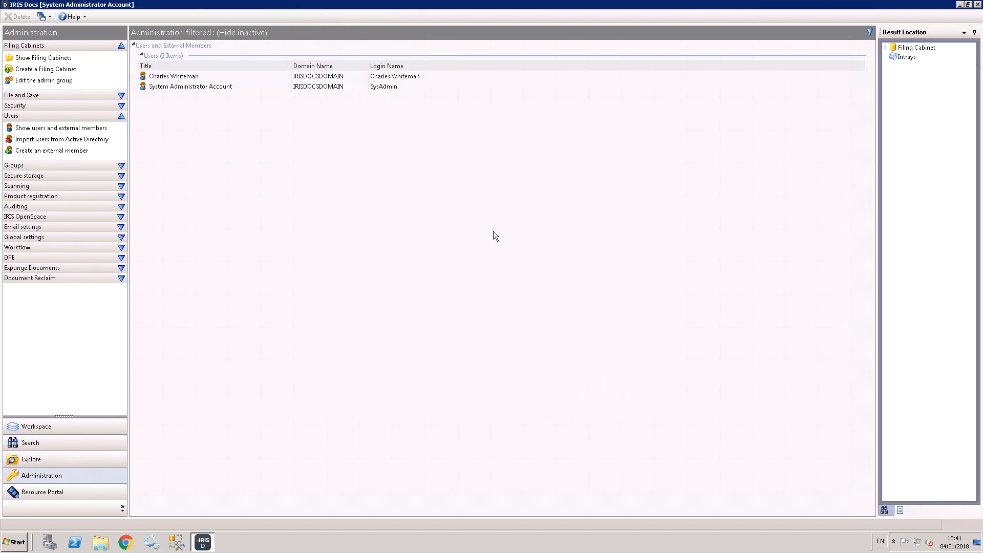
Enable Advanced CodeFree, Email Assistant, IRIS Docs, IRIS Docs Office Addin and IRIS Integration for the user imported from Active Directory.
double_click(168, 78)
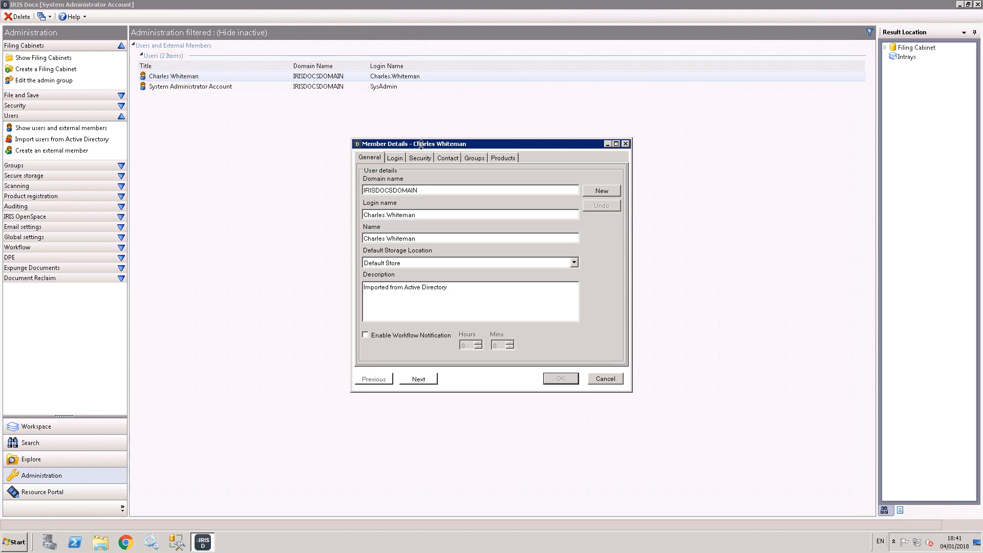
click(499, 159)
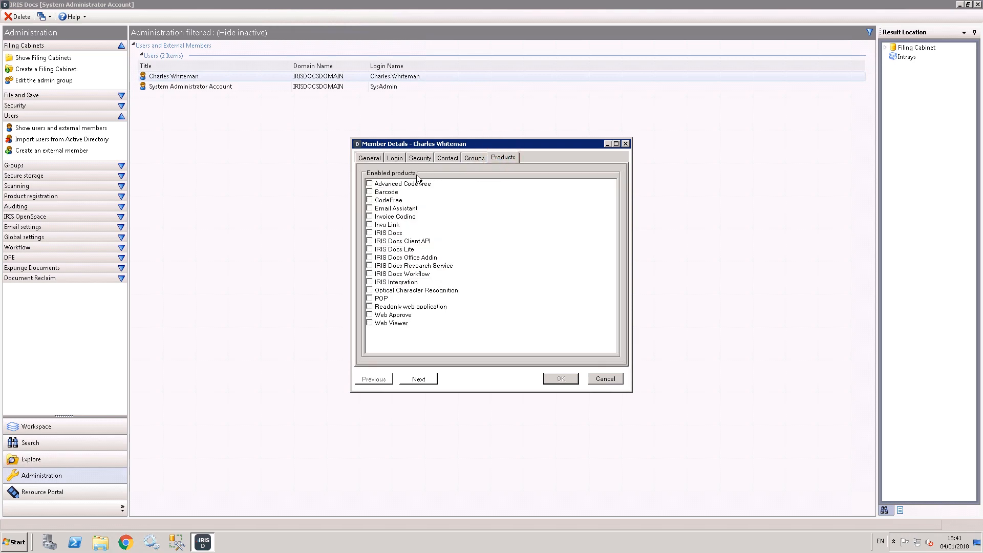
click(370, 184)
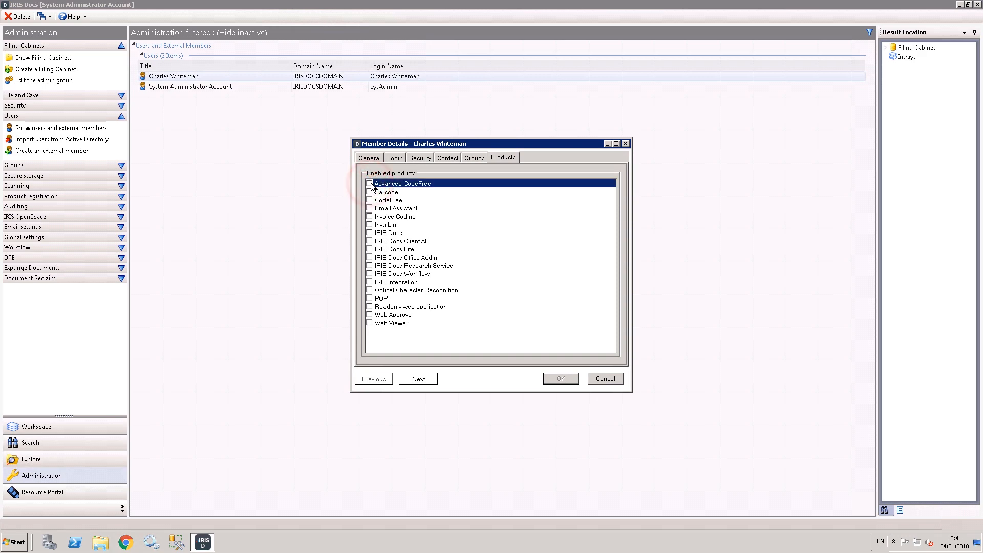
click(370, 209)
click(370, 233)
click(369, 257)
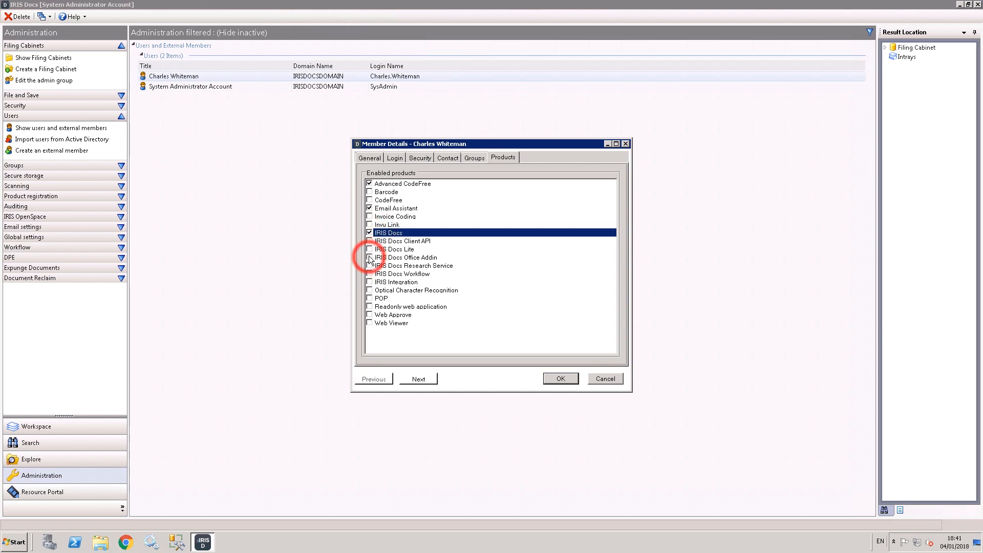
click(369, 282)
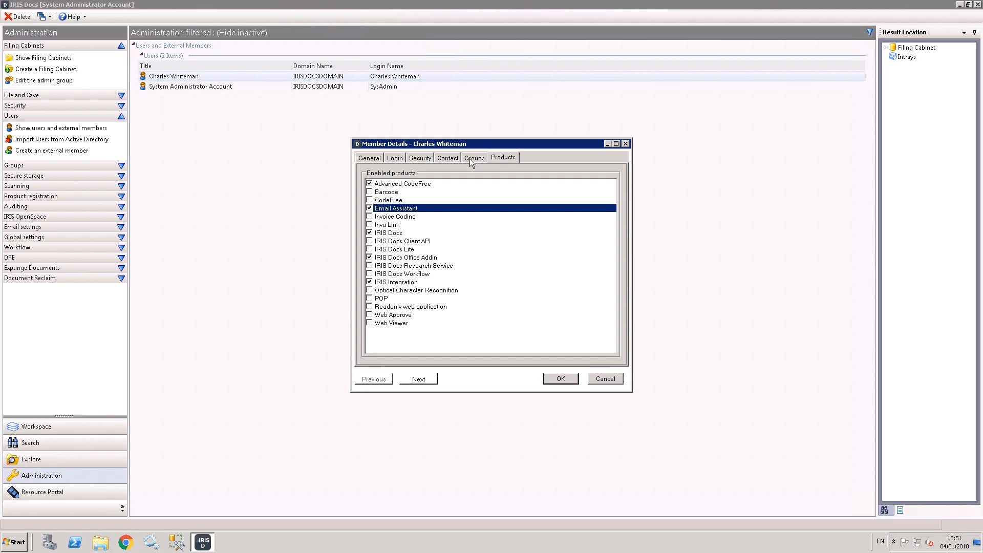
Add the imported user to the IRISDocs Group and the Openspace In-Tray group.
click(472, 158)
click(377, 352)
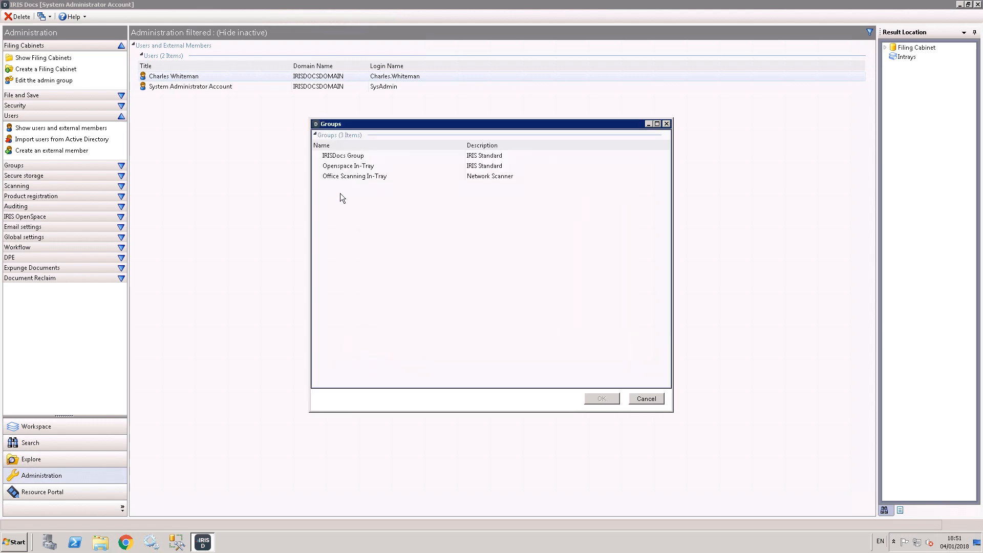
click(335, 155)
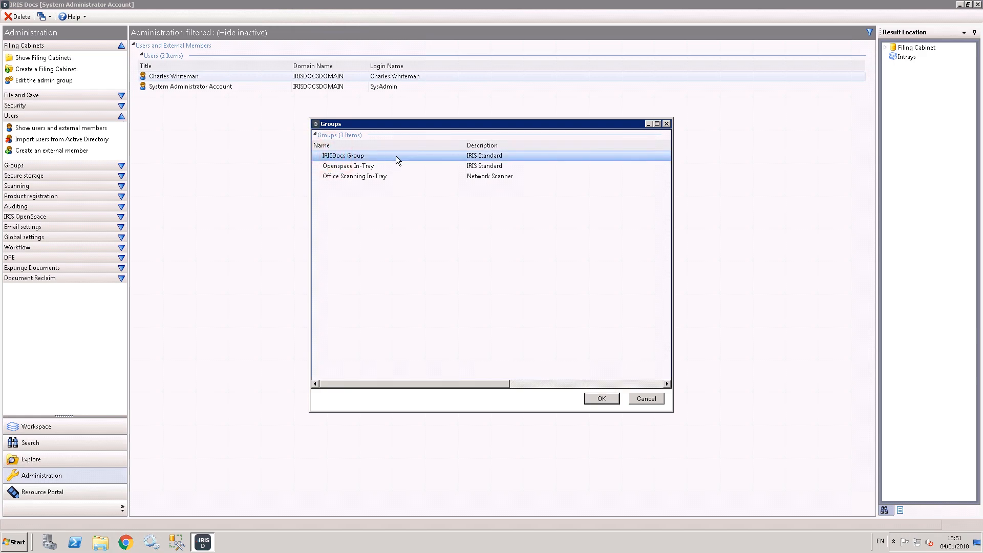
ctrl+click(373, 165)
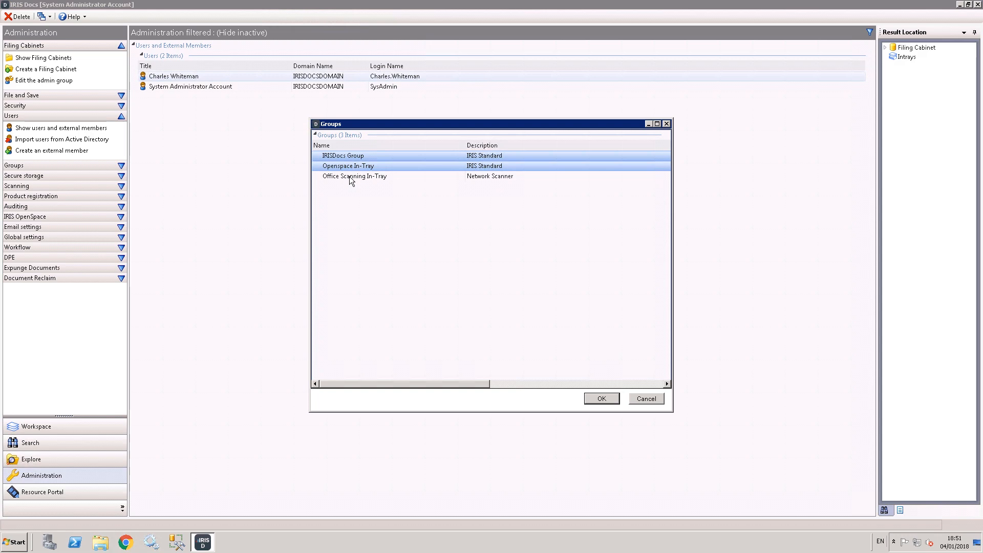
click(596, 400)
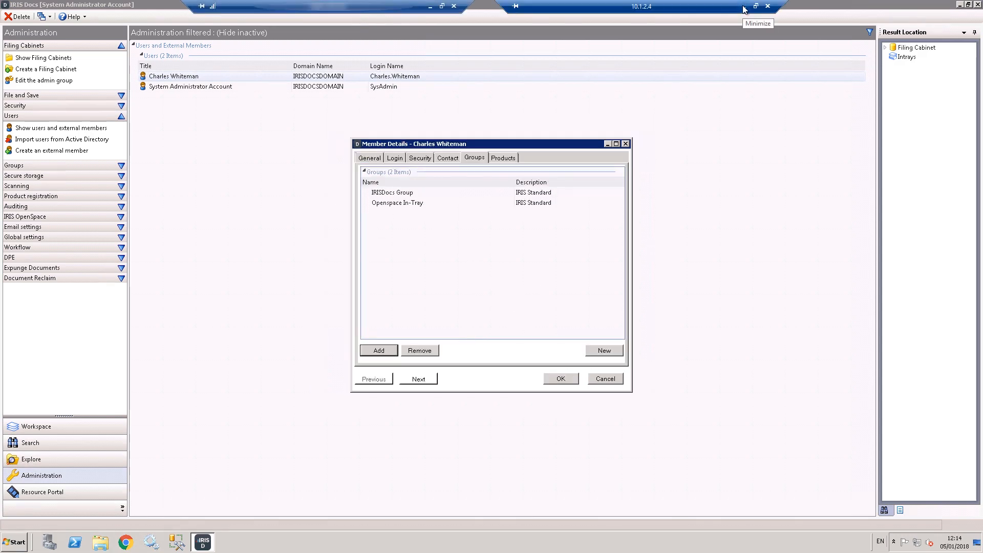
Switch from the remote server session to IRIS Docs on the local desktop and list the groups.
click(744, 9)
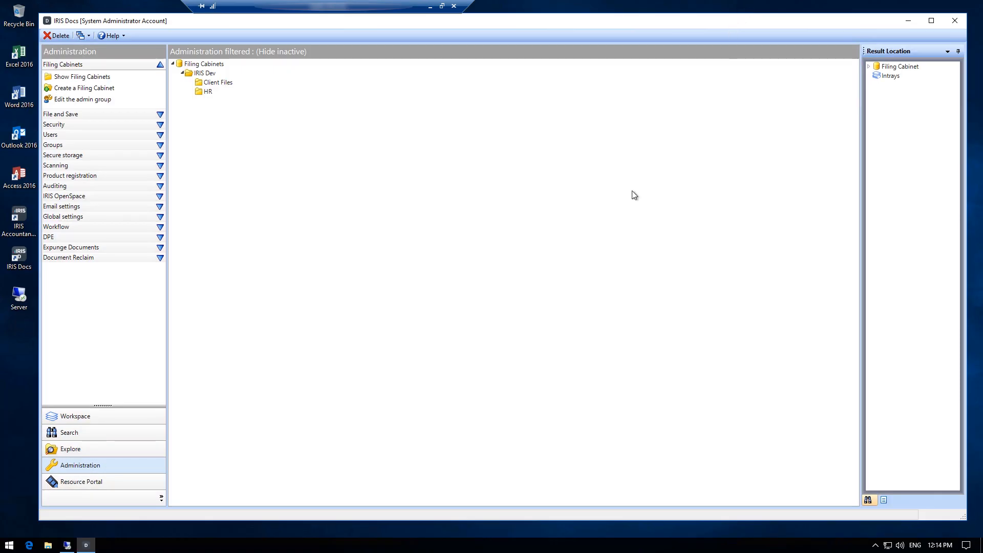
click(125, 146)
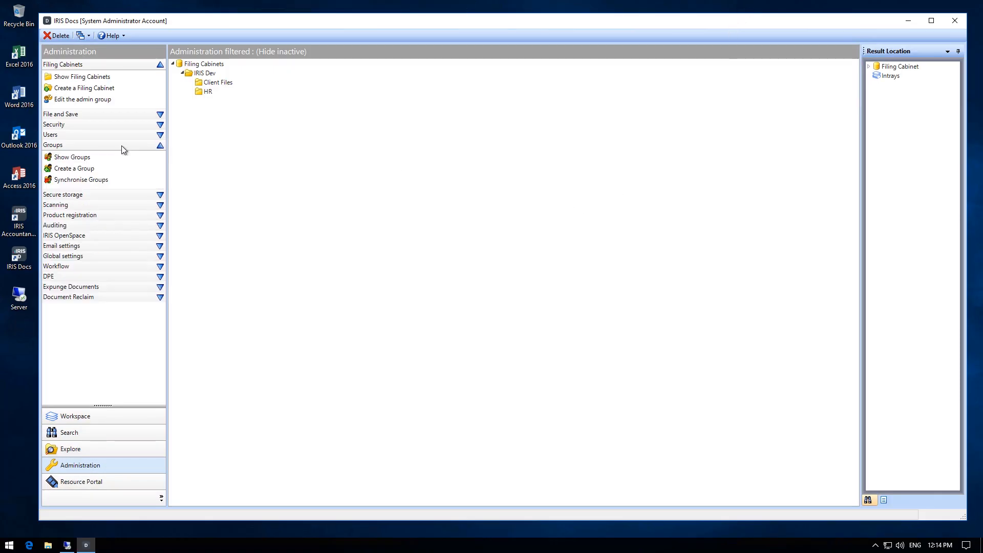
click(81, 158)
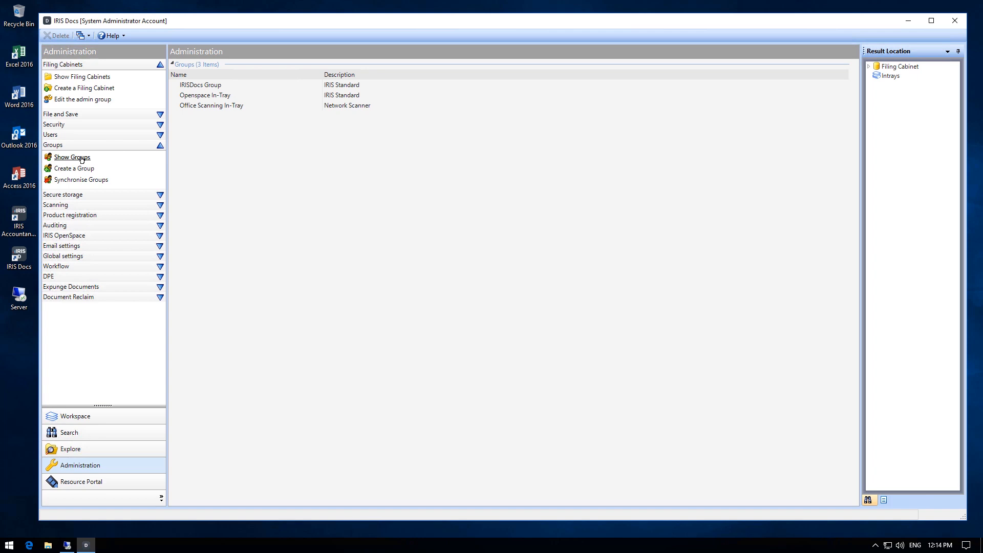
Show the filing cabinets and examine which members and groups have access to the Client Files folder under IRIS Dev.
click(84, 78)
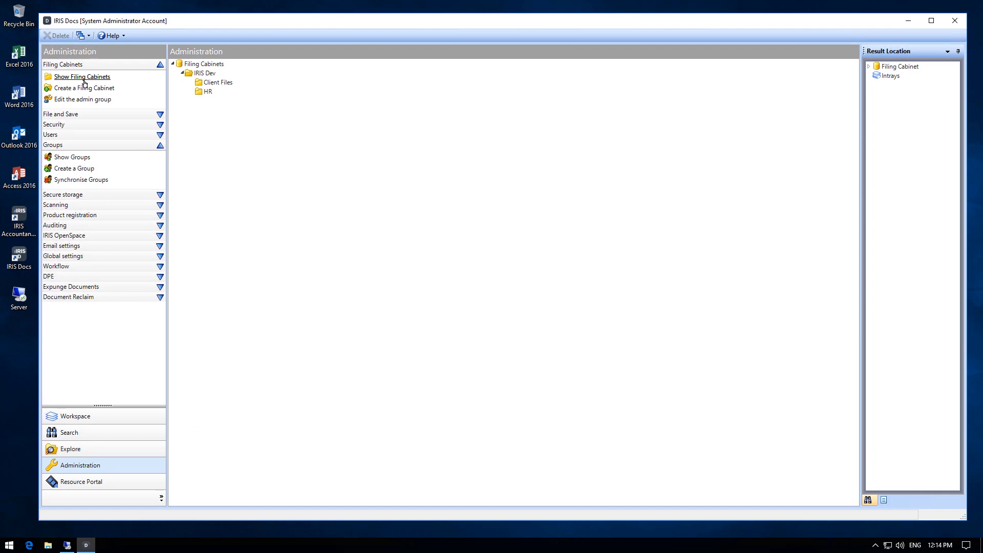
click(248, 83)
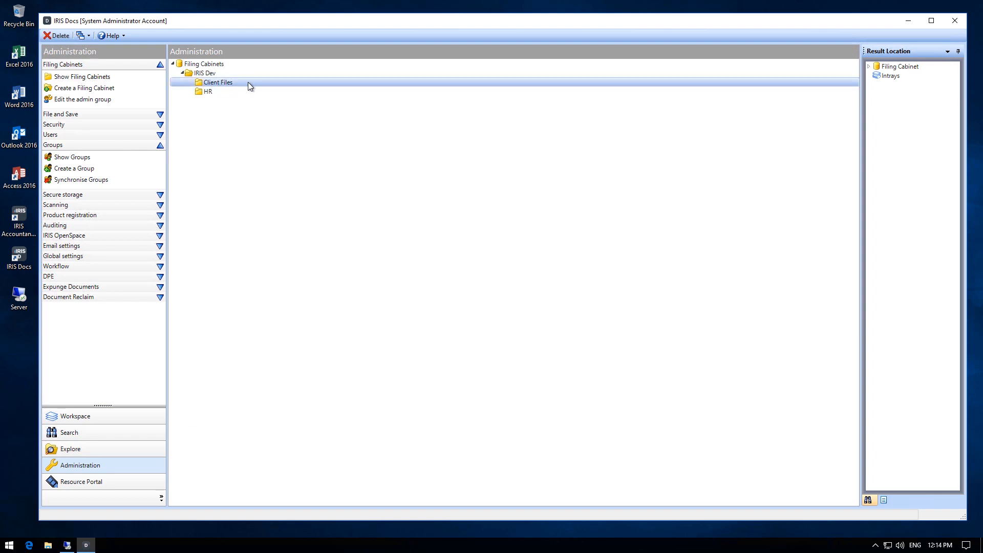
double_click(248, 82)
click(487, 171)
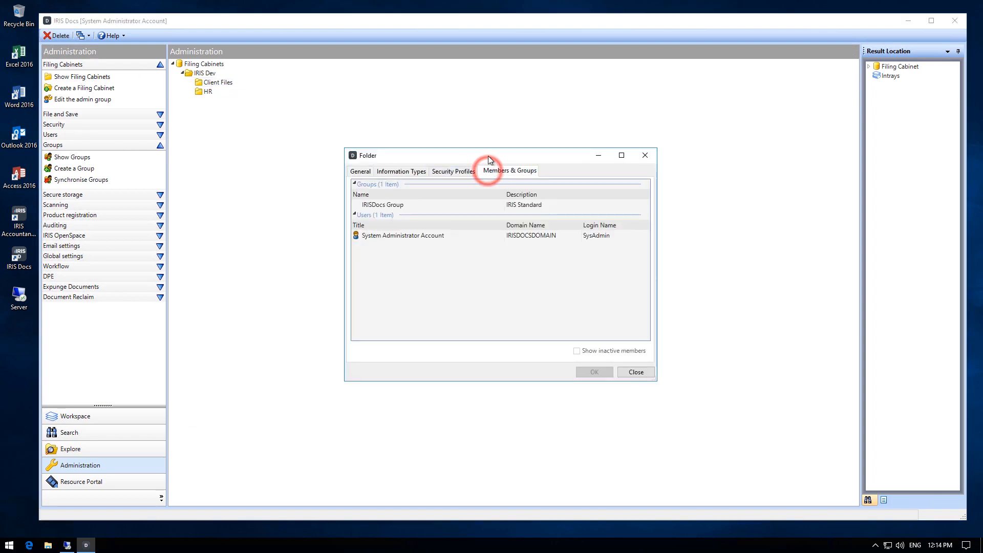
click(404, 236)
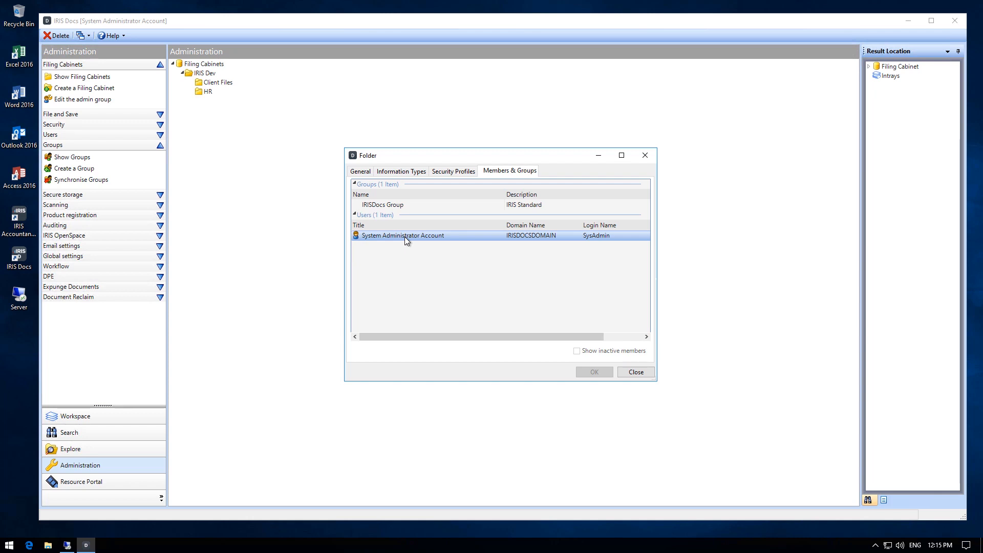
click(396, 206)
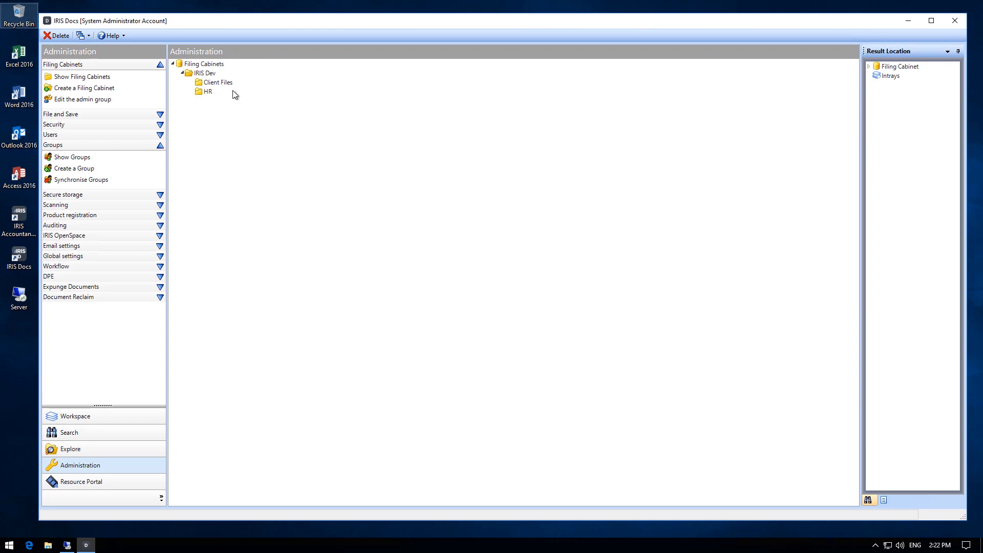
click(229, 86)
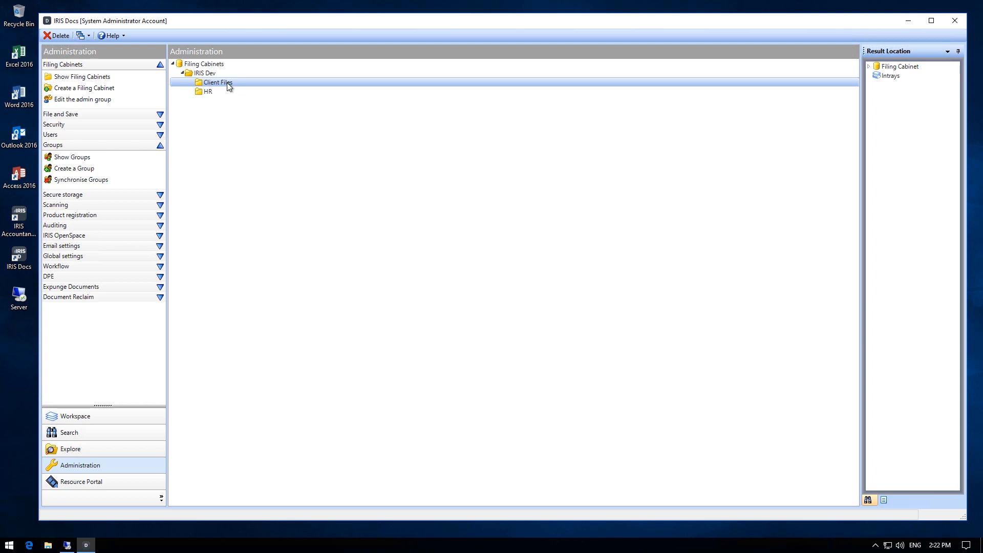
click(214, 92)
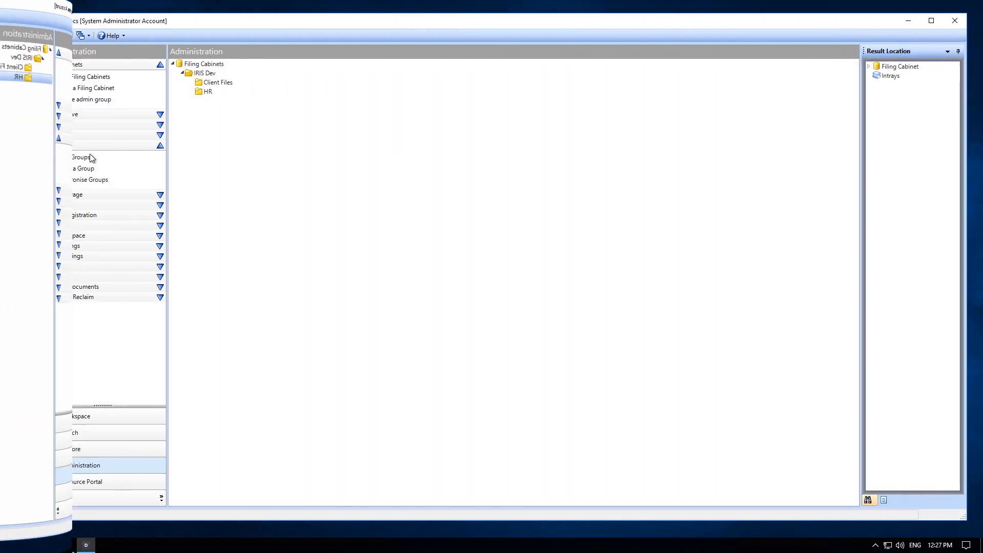
Review the Openspace In-Tray and Office Scanning In-Tray groups, and expand the group intrays in the Workspace.
click(71, 158)
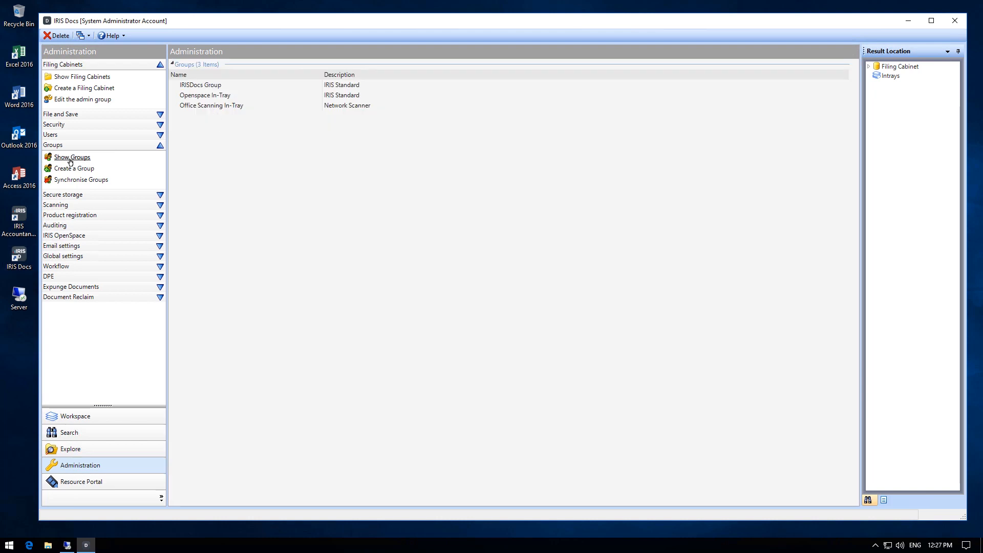
click(200, 98)
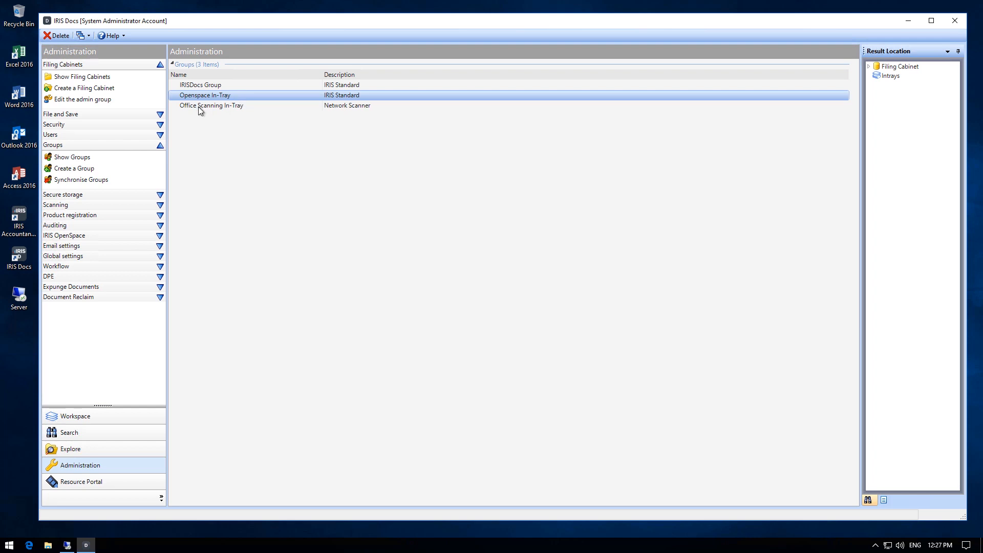
click(282, 106)
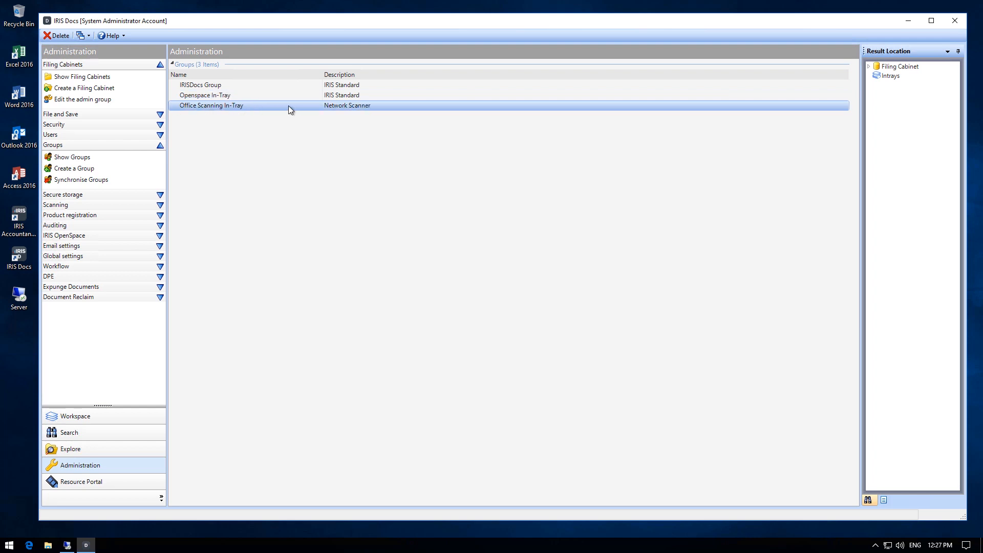
click(81, 417)
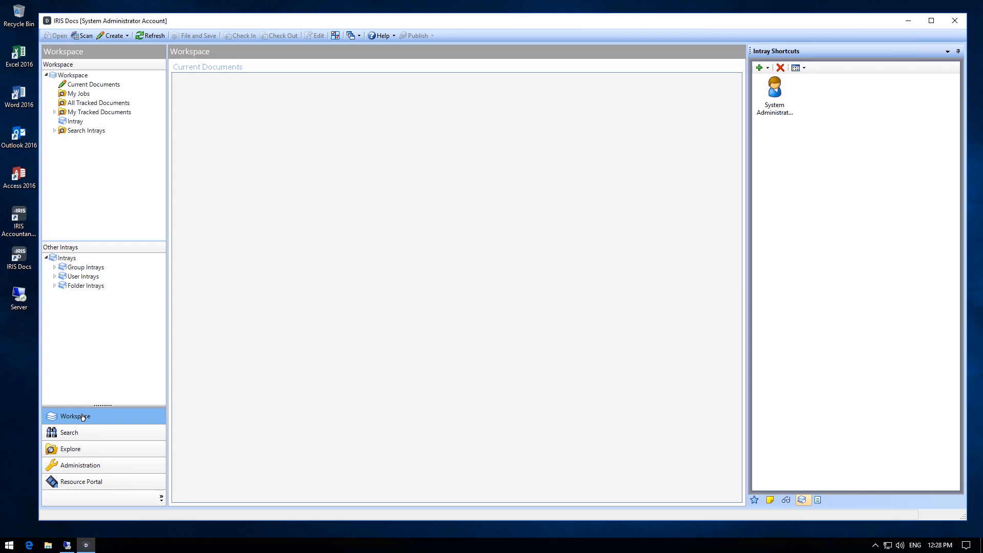
click(54, 266)
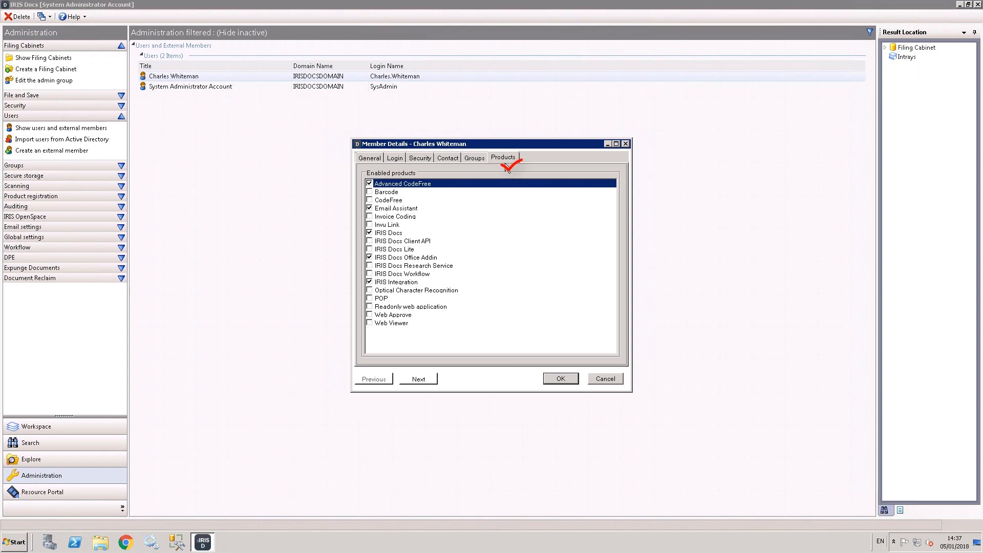
In the imported user's member details on the server, assign the General Privileges preset and include the user for dynamic netscans, saving the changes.
click(481, 163)
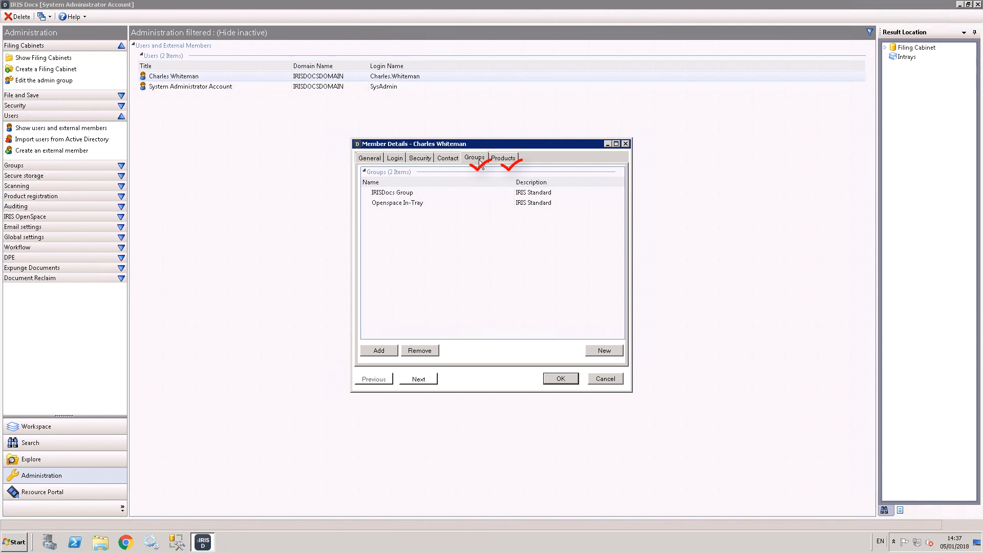
click(428, 159)
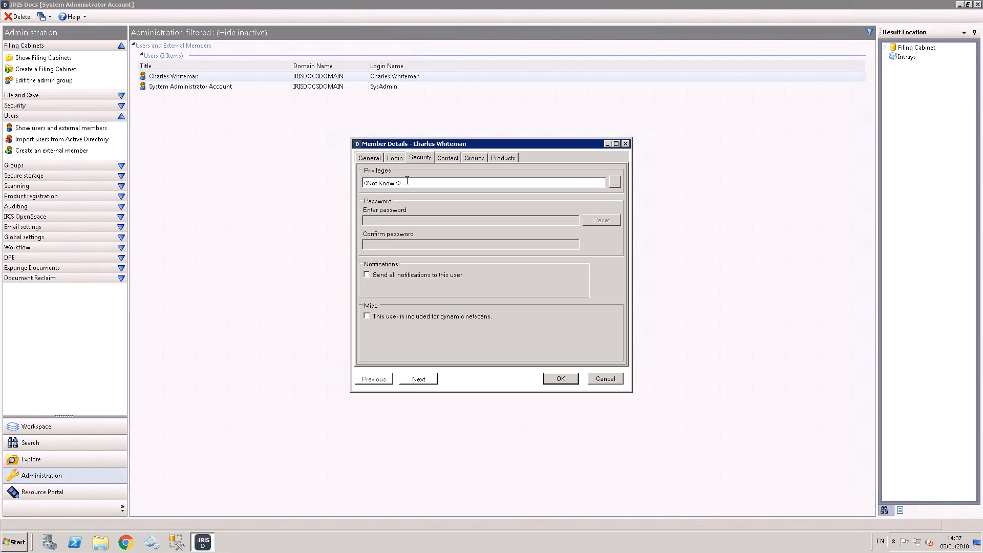
click(615, 183)
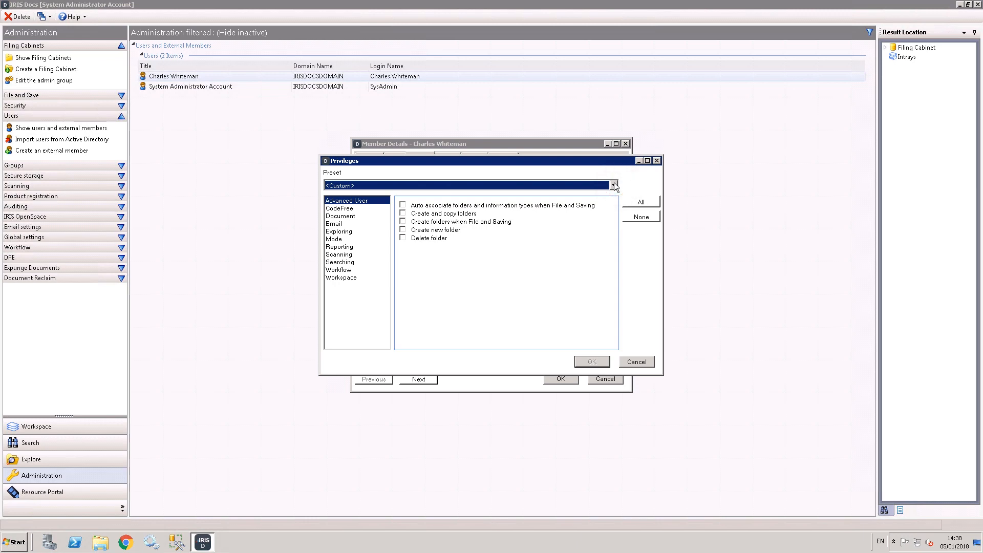
click(614, 185)
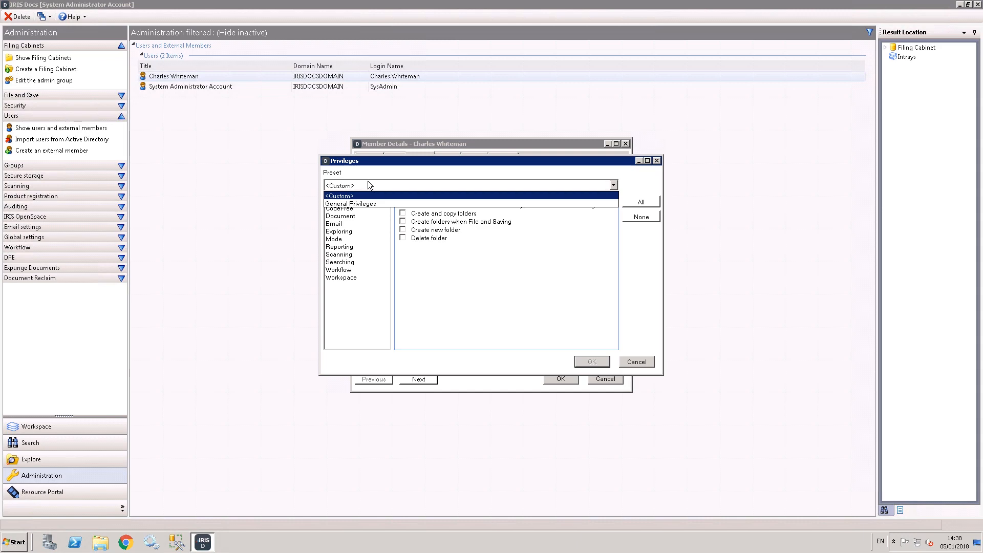
click(339, 205)
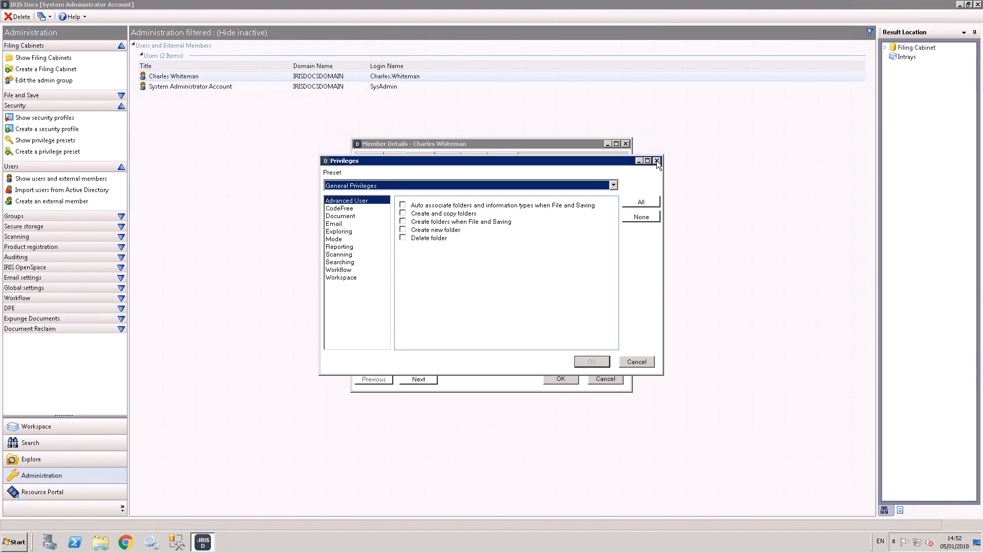
click(656, 161)
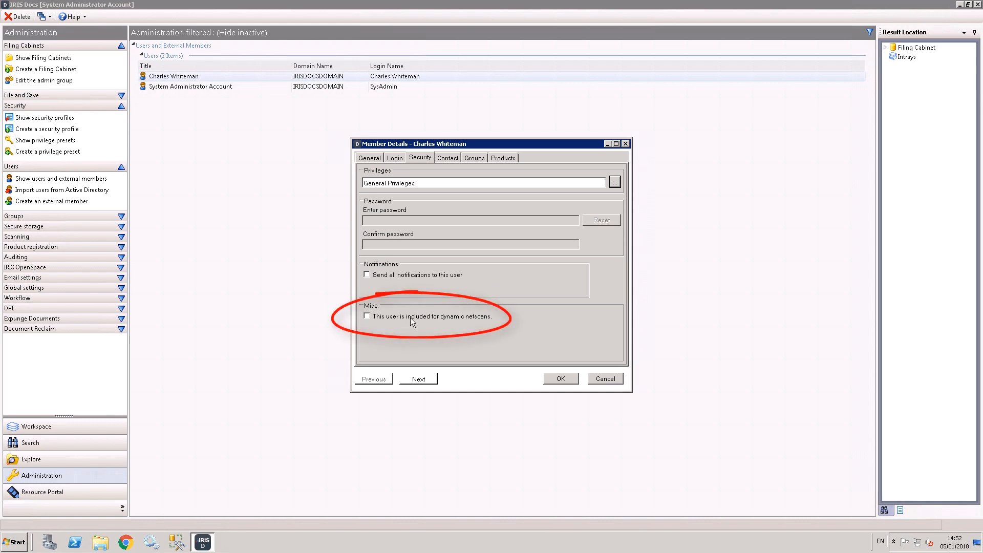
click(367, 316)
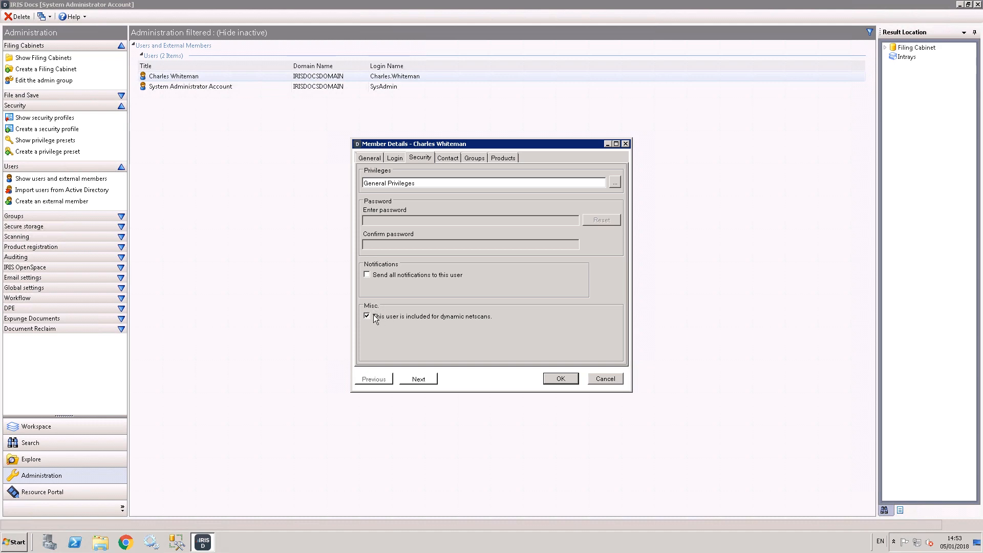
click(562, 378)
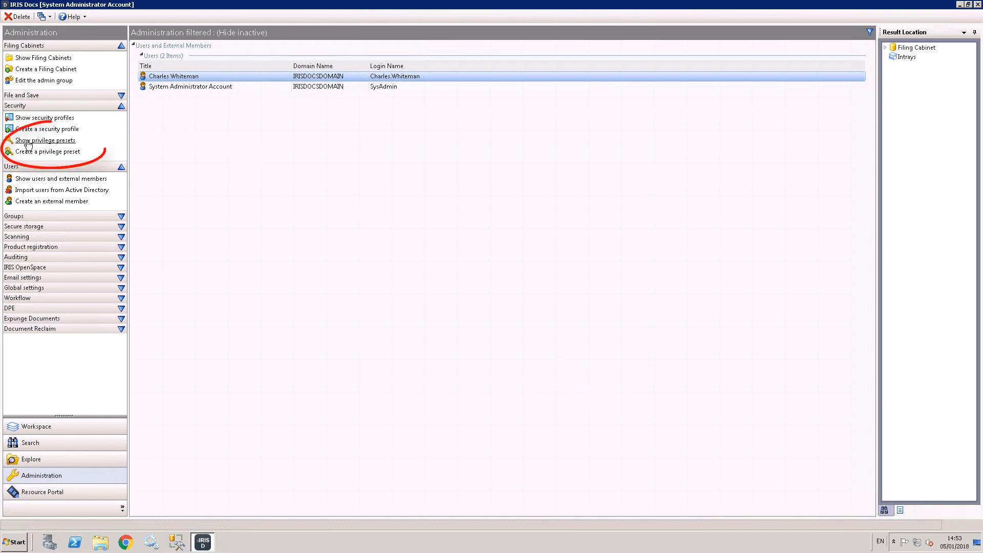
List the privilege presets and open the details of the General Privileges preset.
click(54, 143)
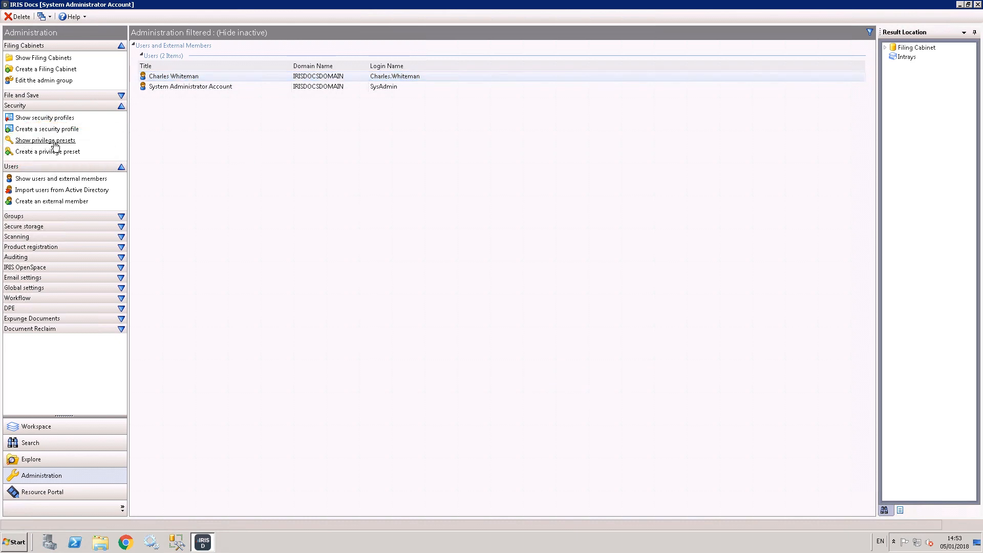
click(159, 67)
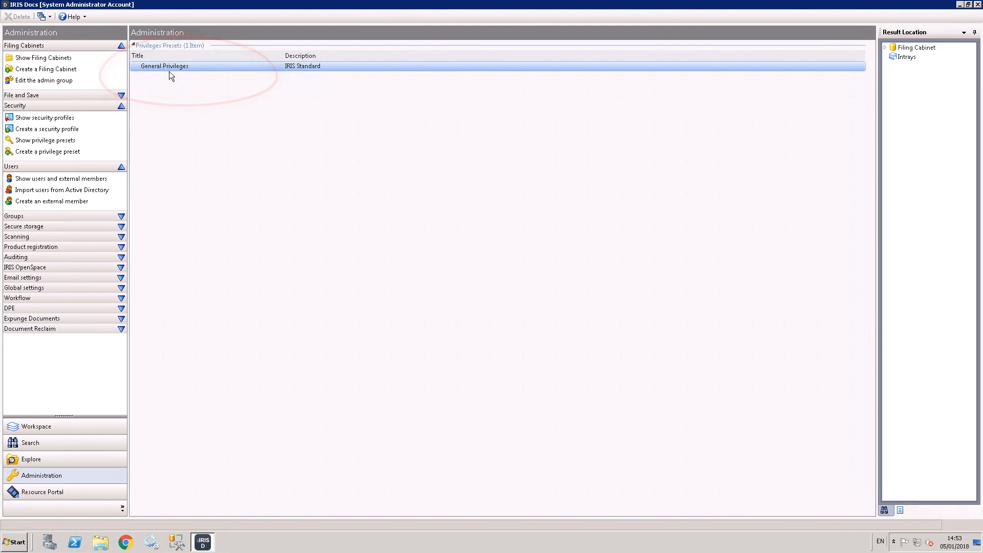
double_click(198, 64)
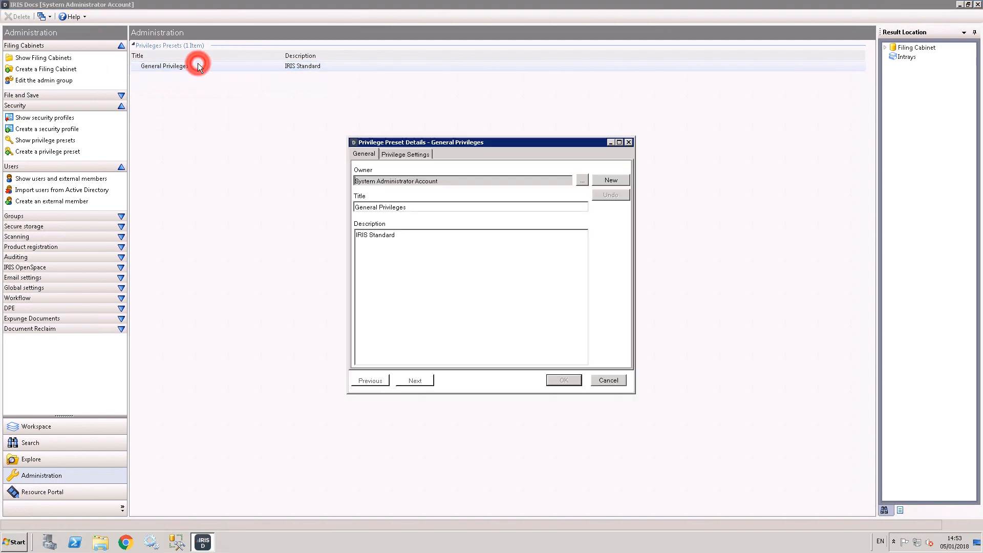
Examine the privilege settings of the General Privileges preset, going through the categories from CodeFree to Workspace.
click(405, 155)
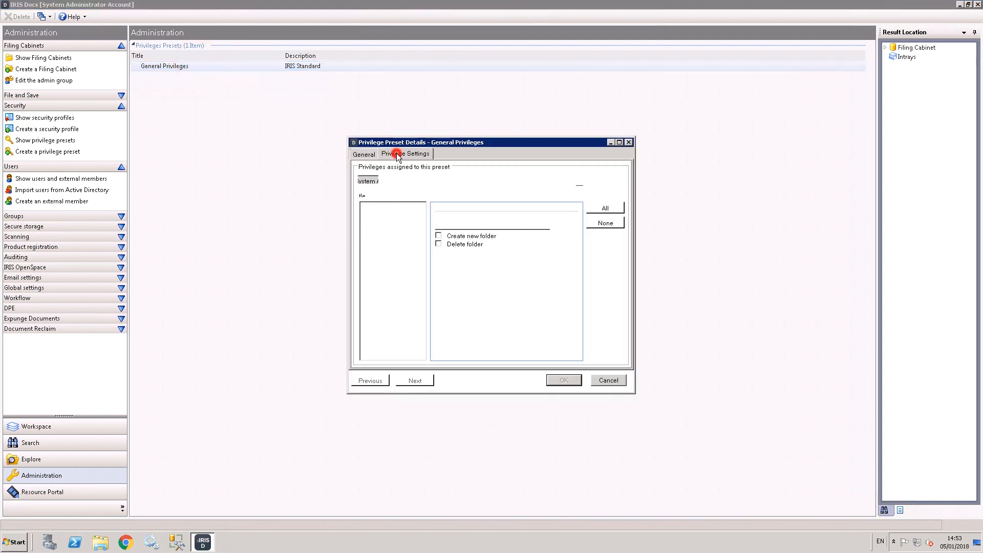
click(380, 215)
click(380, 222)
click(377, 230)
click(375, 237)
click(373, 245)
click(375, 253)
click(376, 260)
click(378, 269)
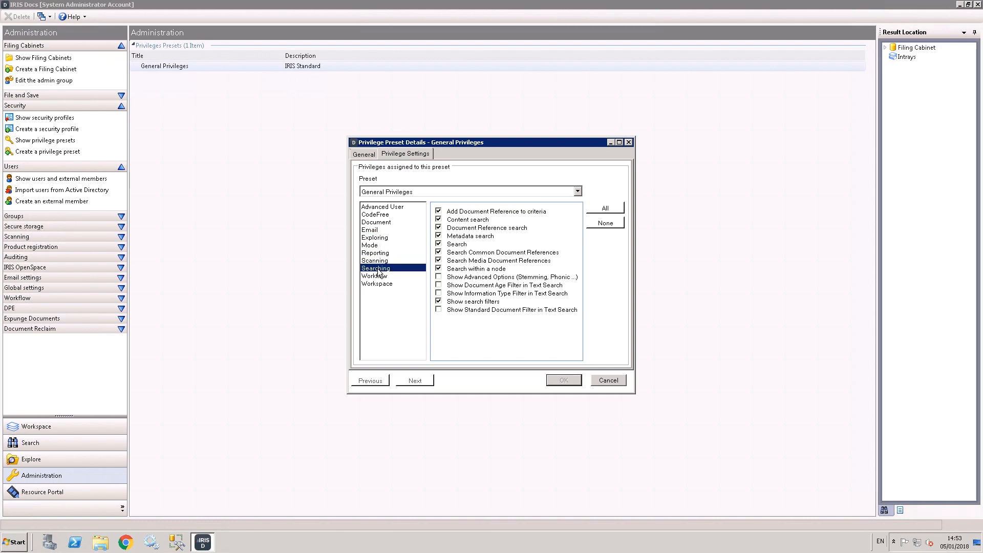
click(380, 277)
click(379, 283)
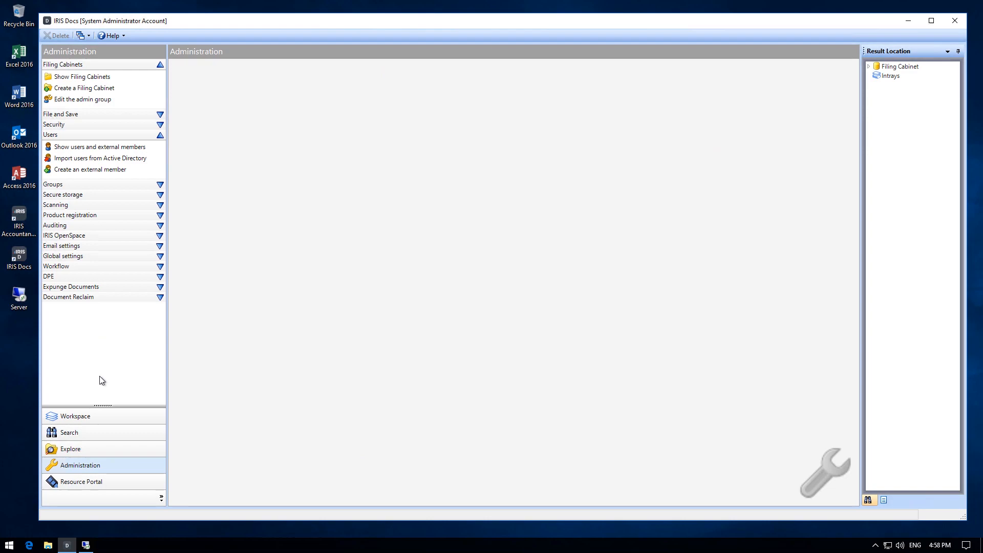
Switch to the server session and list the netscan paths under DPE.
click(86, 545)
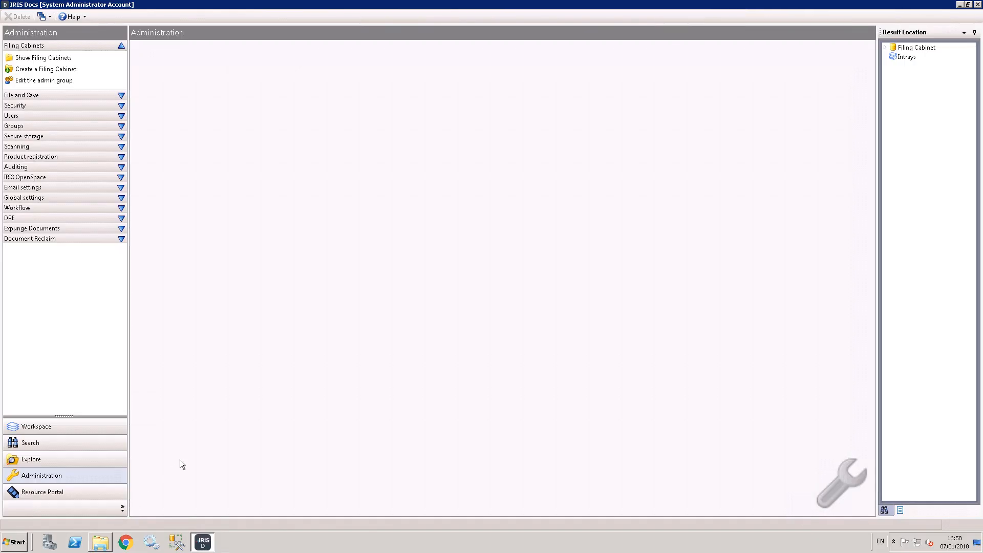
click(101, 542)
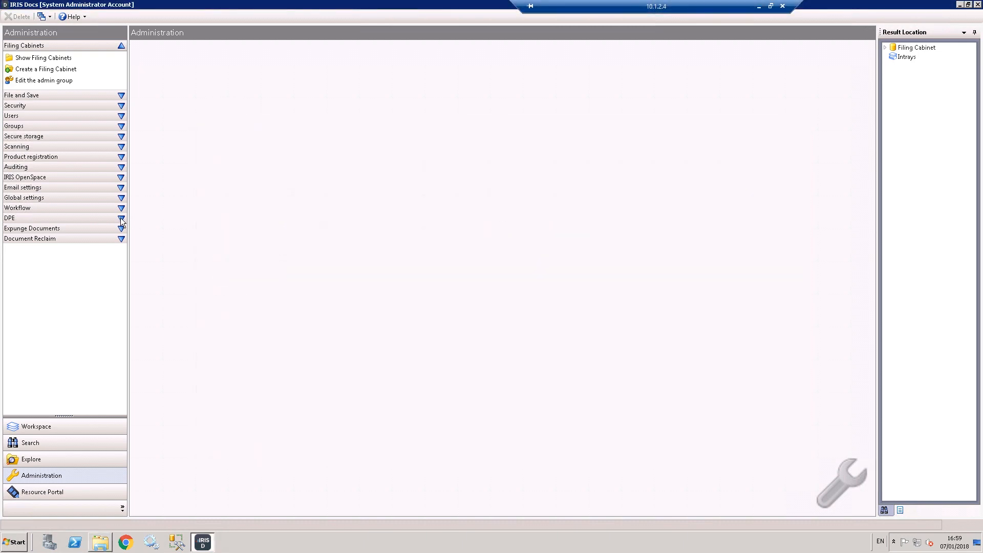
click(121, 219)
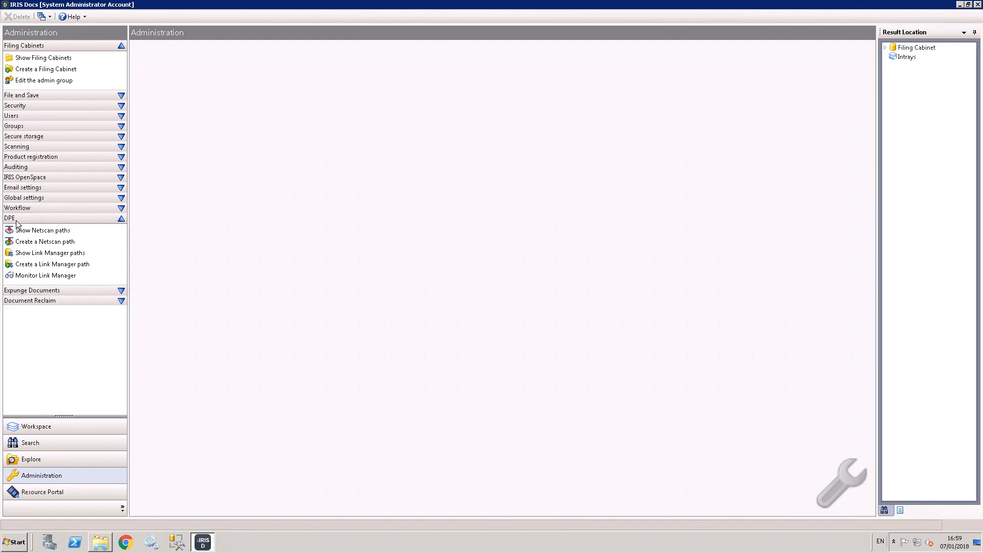
click(36, 233)
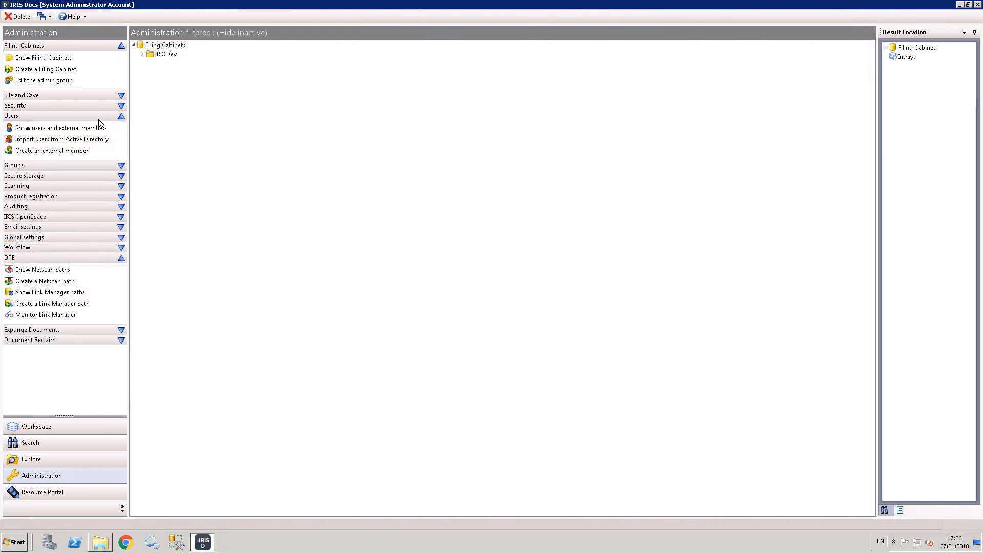
Review the security settings in the imported user's member details, and check the DynamicPath entry among the netscan paths.
click(55, 128)
click(165, 79)
double_click(165, 79)
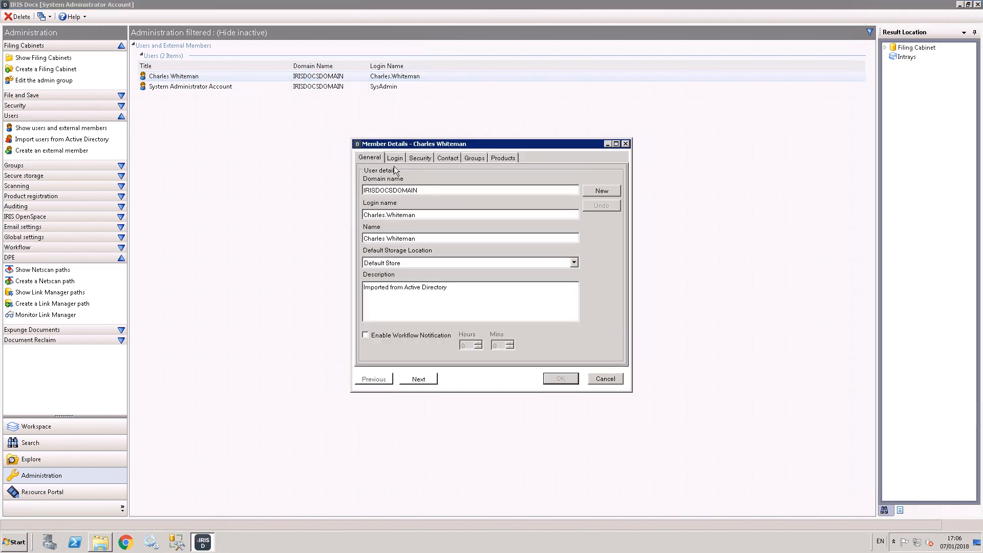
click(420, 158)
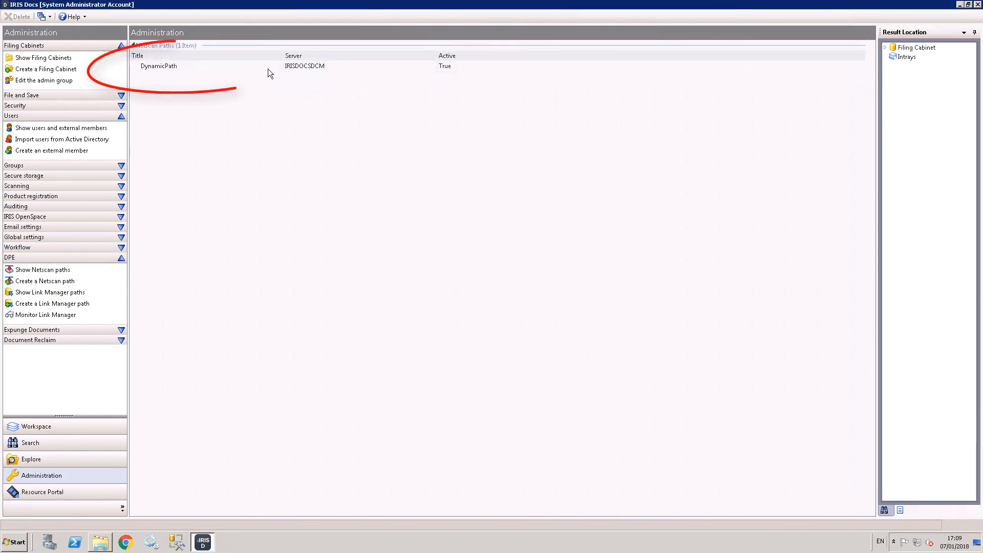
click(309, 72)
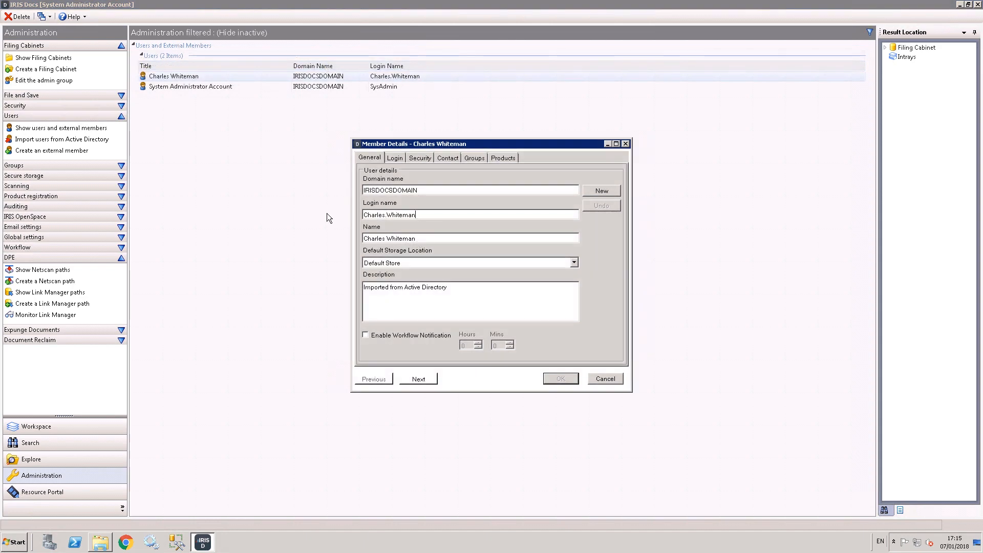
Copy the imported user's login name and create a folder with that name inside NetScanPaths on the IRISDocsShare.
double_click(372, 215)
key(ctrl+c)
click(97, 542)
double_click(319, 224)
right_click(313, 214)
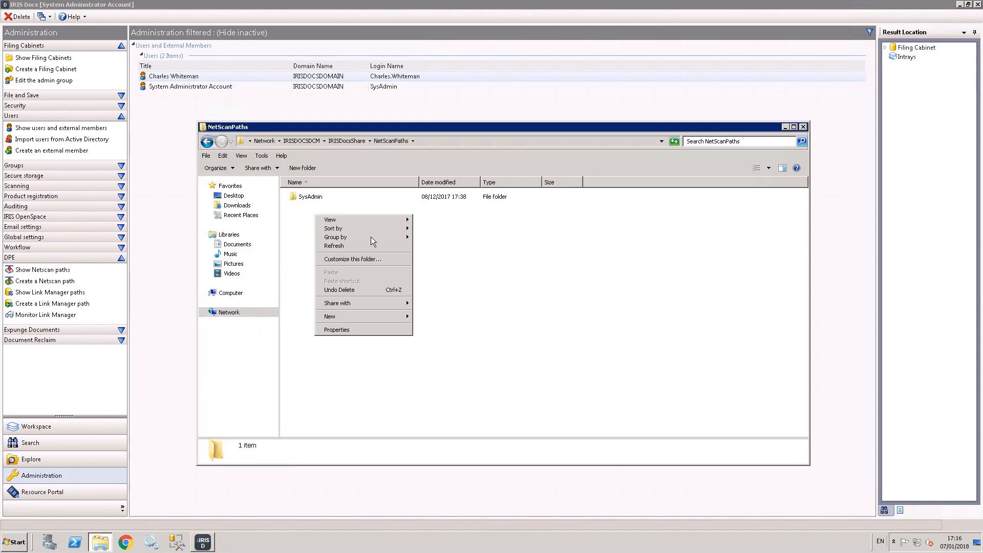
mouse_move(364, 316)
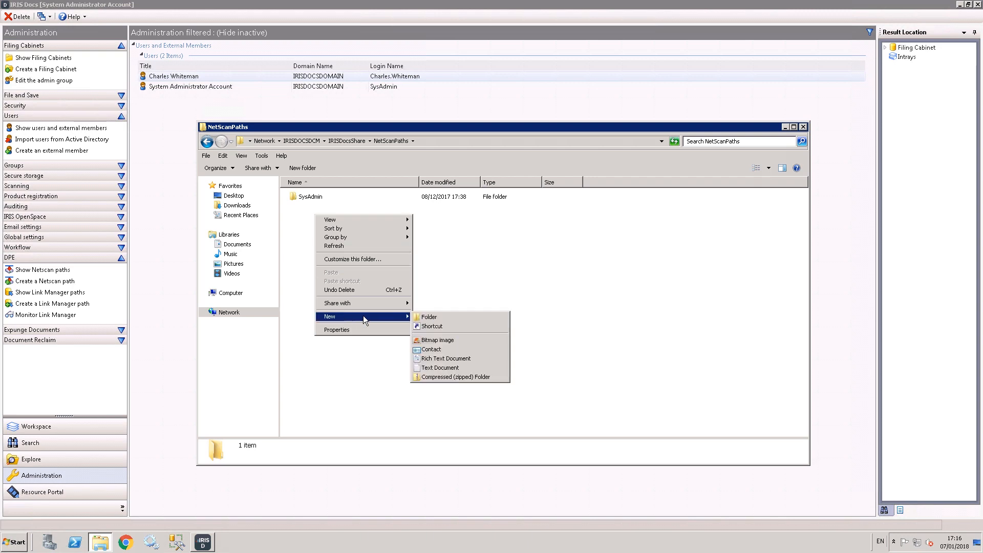
click(444, 318)
key(ctrl+v)
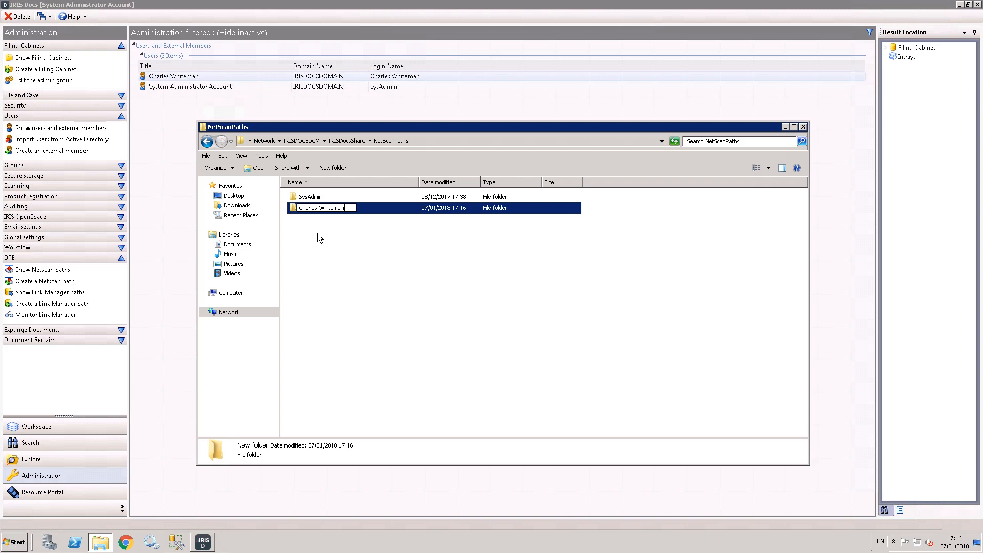
Open the DynamicPath netscan details and examine its folder to watch.
click(43, 269)
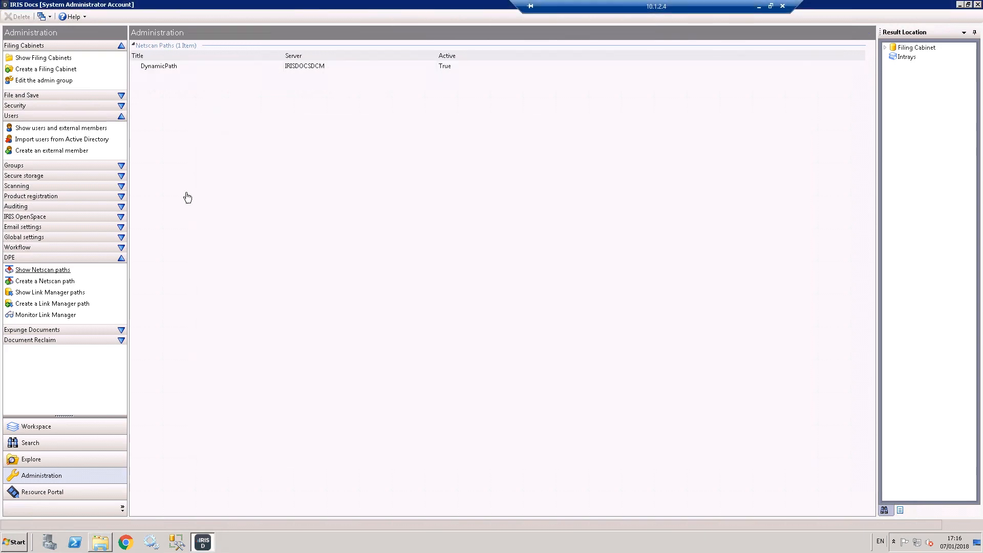
double_click(158, 66)
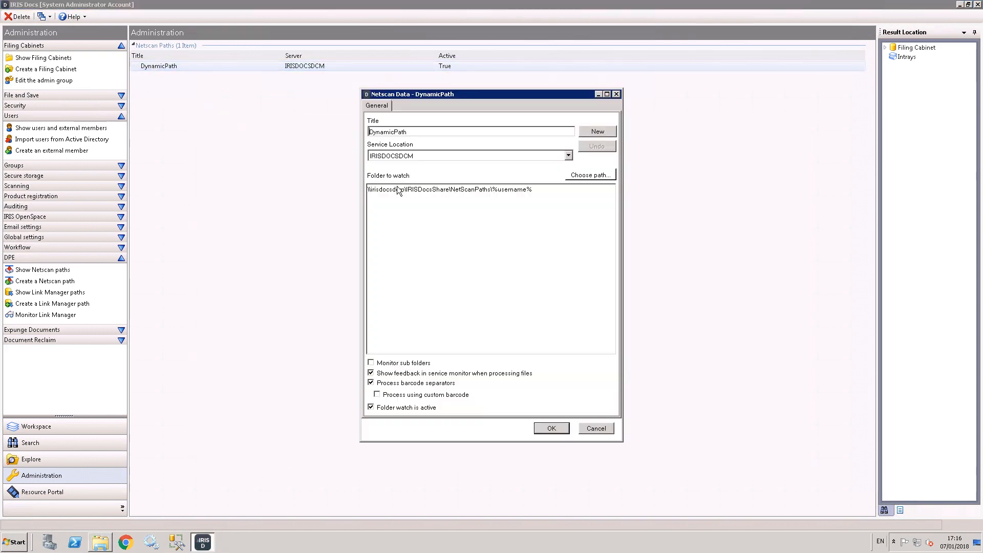
drag(491, 190, 355, 185)
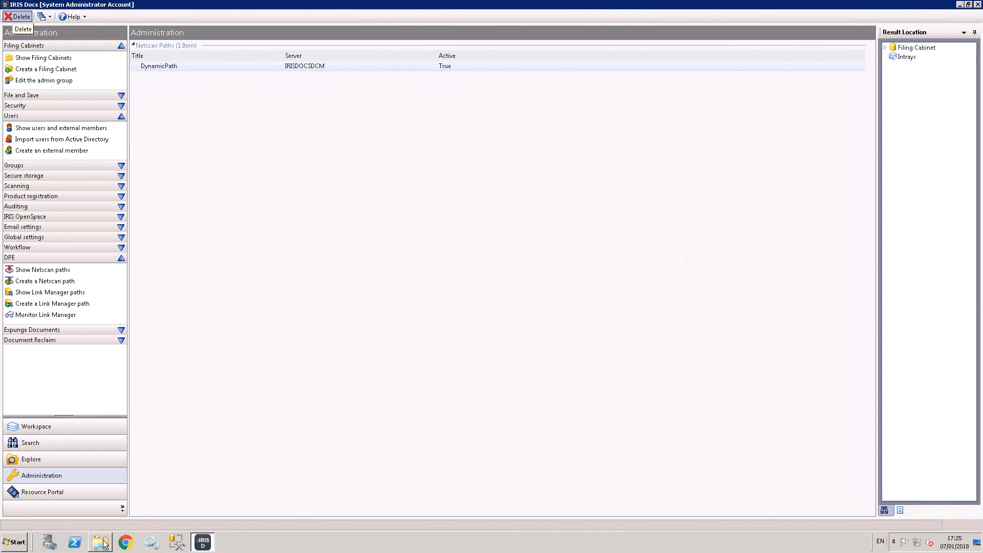
Create a folder named NetScanPathsGroups in IRISDocsShare and open it.
click(104, 543)
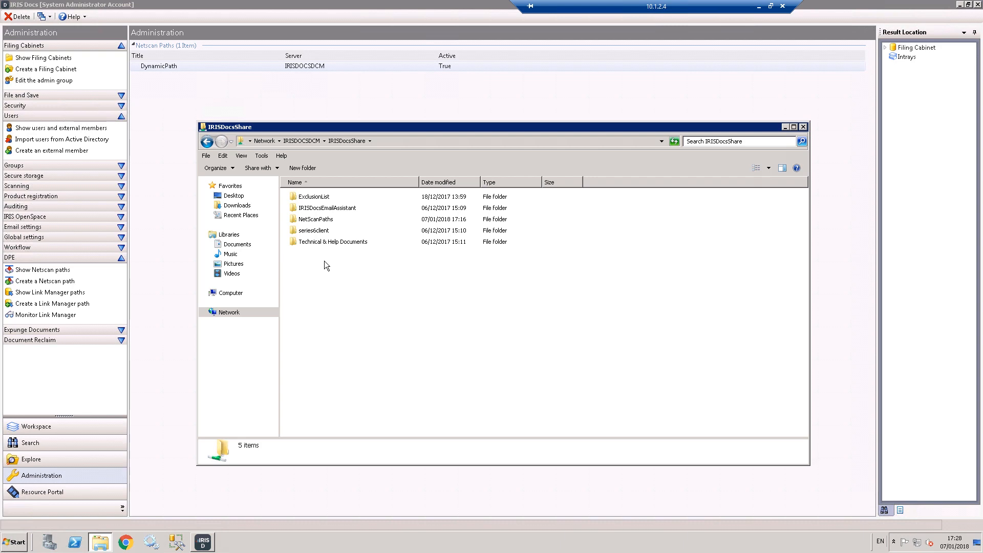
right_click(324, 260)
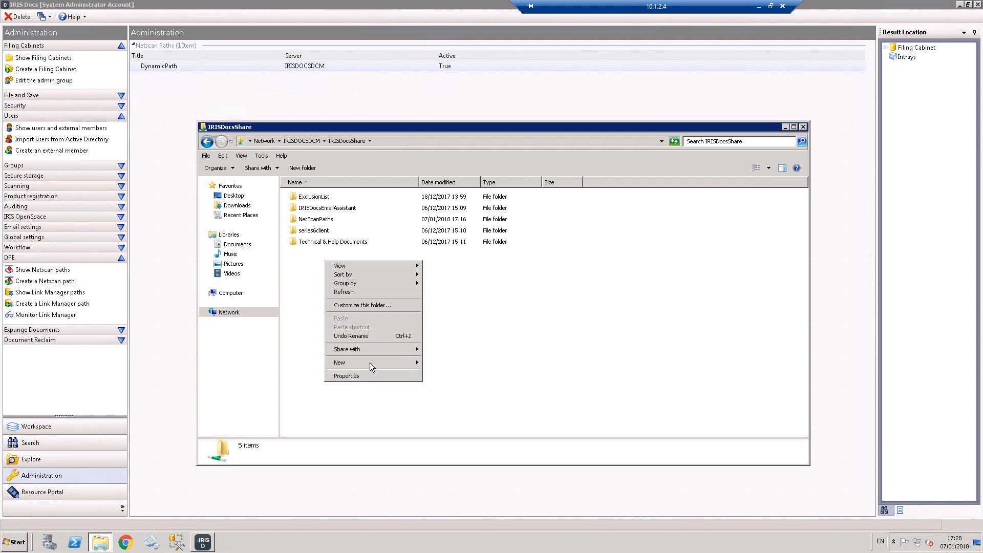
mouse_move(371, 363)
click(443, 363)
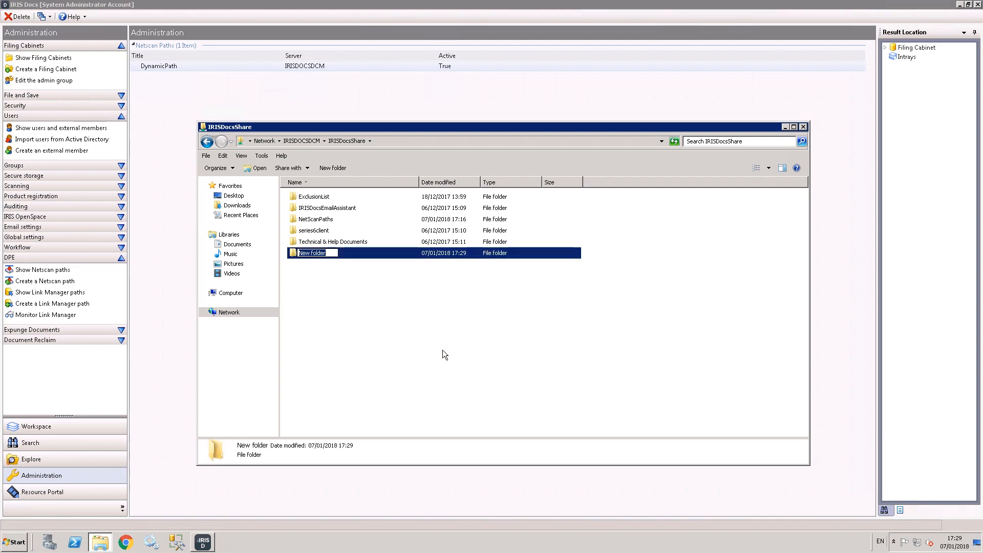
text(NetScanPathsGroups)
click(346, 302)
double_click(377, 252)
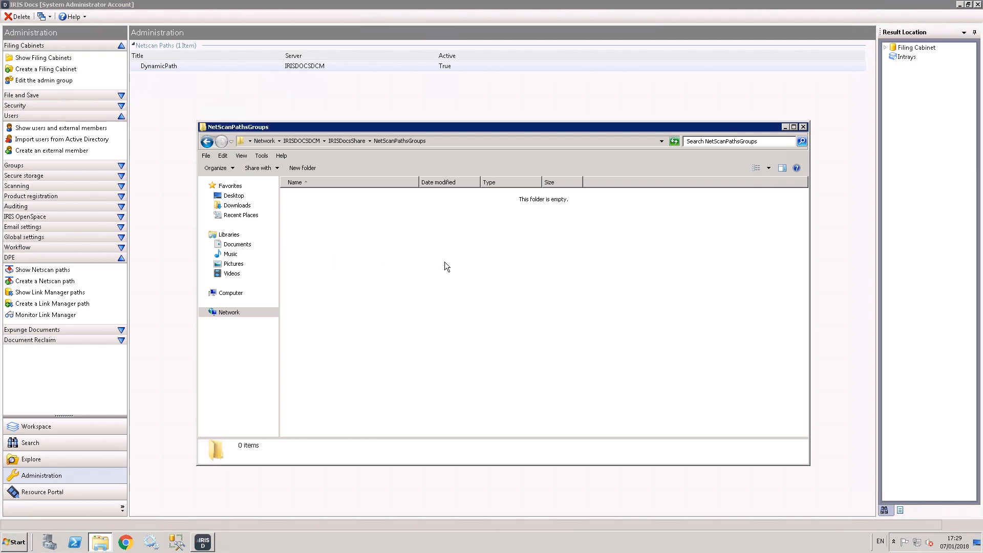
Create a subfolder named OfficeScanning inside NetScanPathsGroups.
right_click(321, 216)
mouse_move(354, 318)
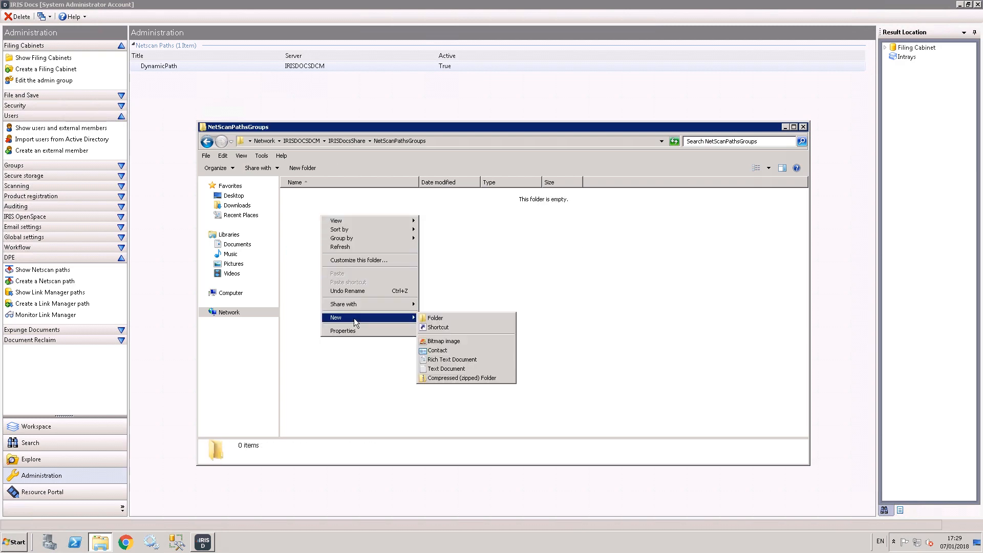
click(467, 317)
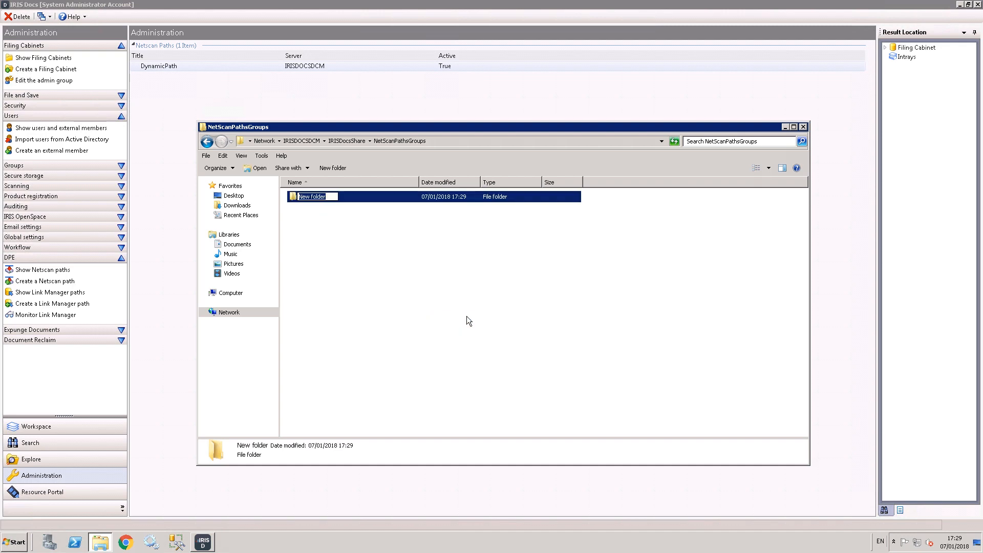
text(OfficeScanning)
key(Return)
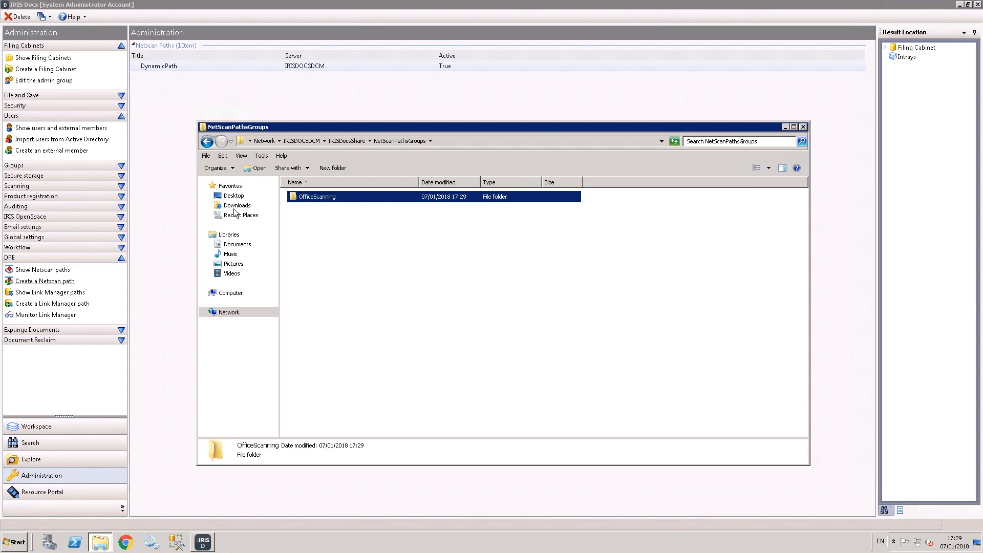
Copy the OfficeScanning folder's network path and start a new netscan path using it as both the title and the folder to watch.
double_click(316, 196)
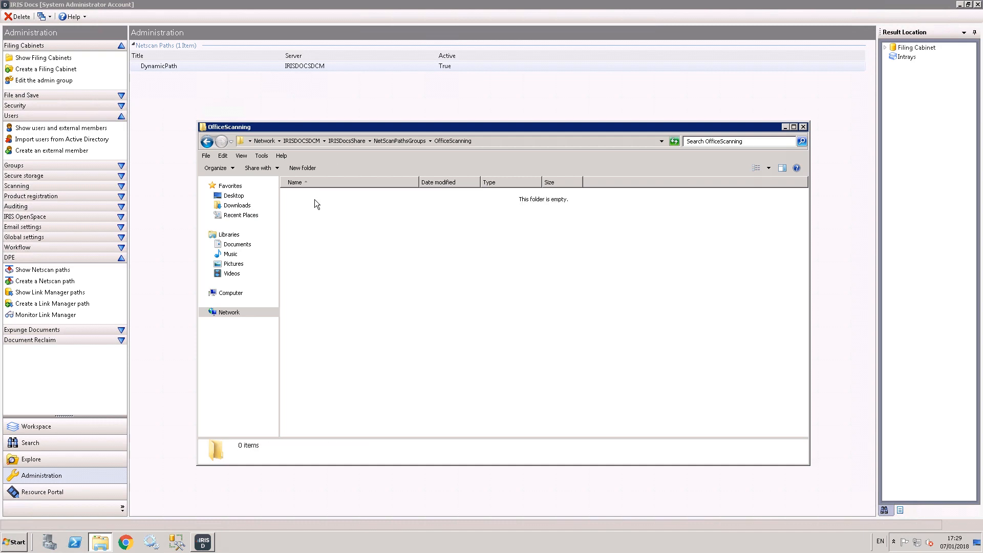
click(495, 139)
key(ctrl+c)
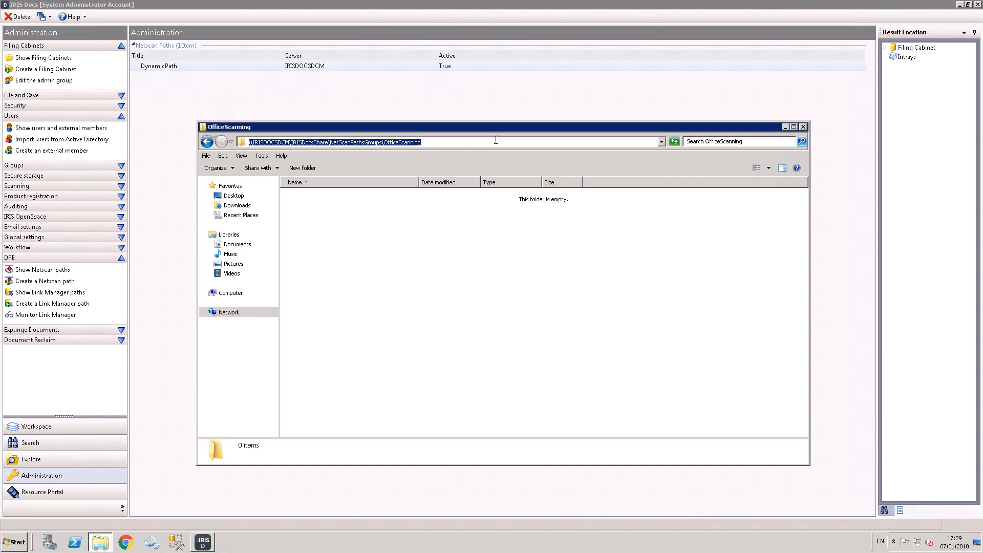
click(33, 282)
click(380, 132)
key(ctrl+v)
click(401, 197)
text(\\IRISDOCSDCM\IRISDocsShare\NetScanPathsGroups\OfficeScanning)
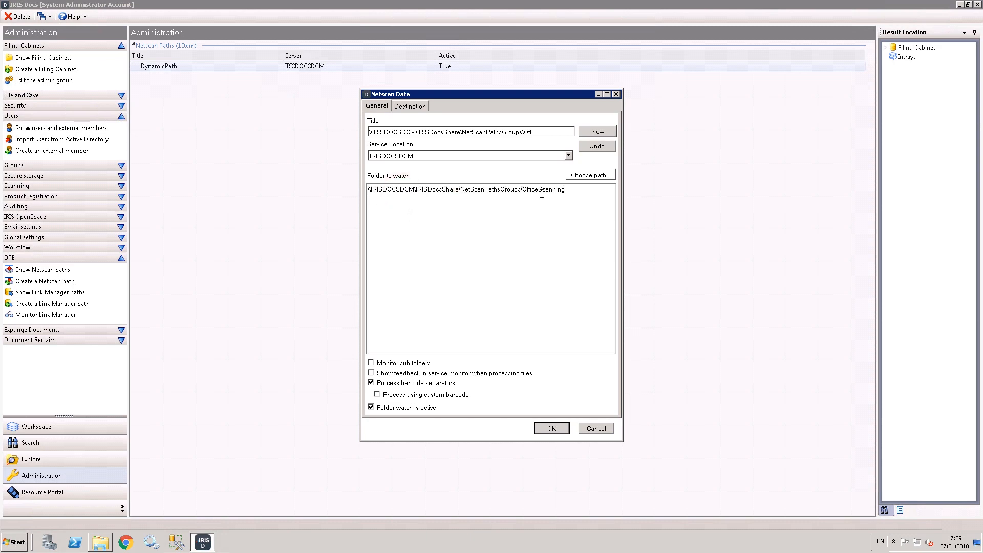
Send the new netscan to the Office Scanning In-Tray group intray and enable service monitor feedback when processing files.
click(410, 106)
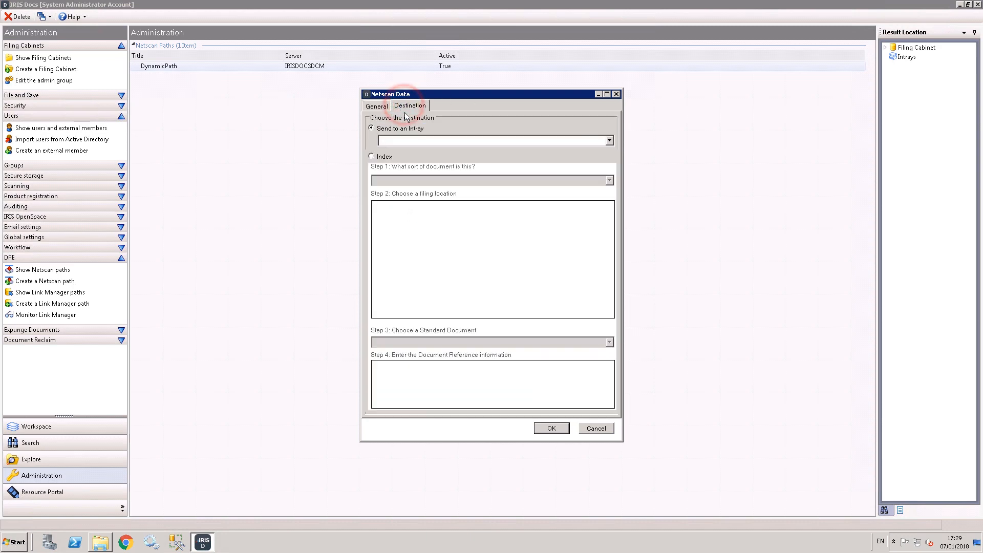
click(609, 140)
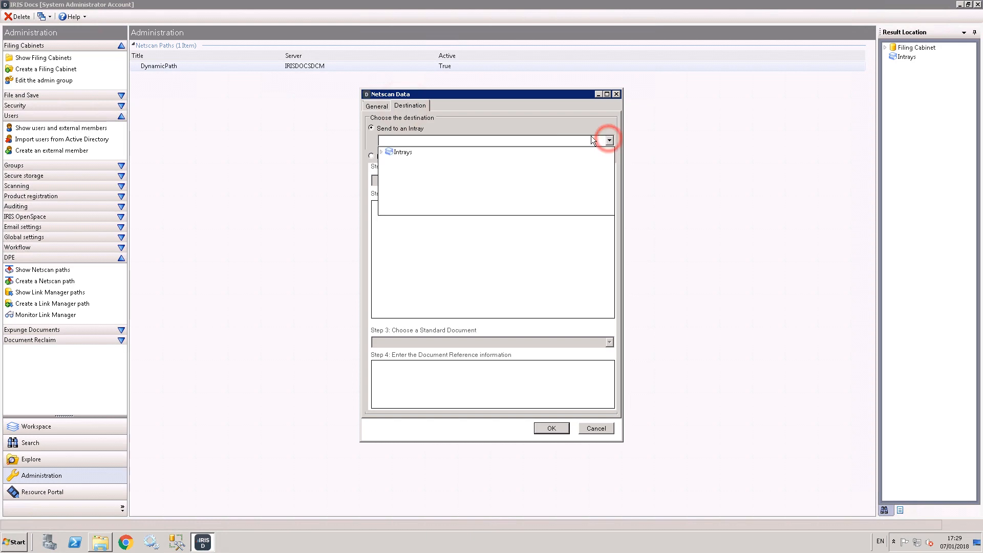
click(382, 151)
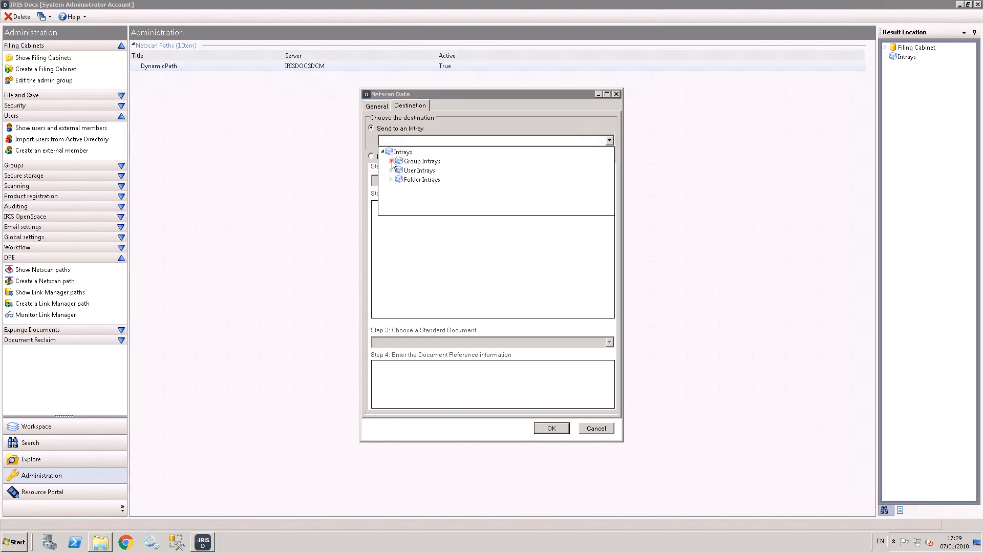
click(392, 161)
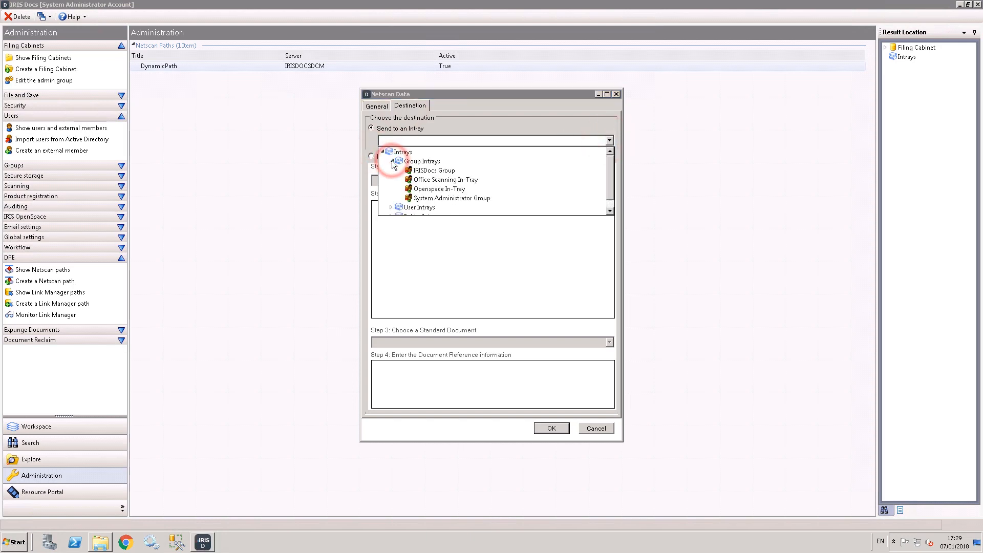
click(470, 180)
click(376, 106)
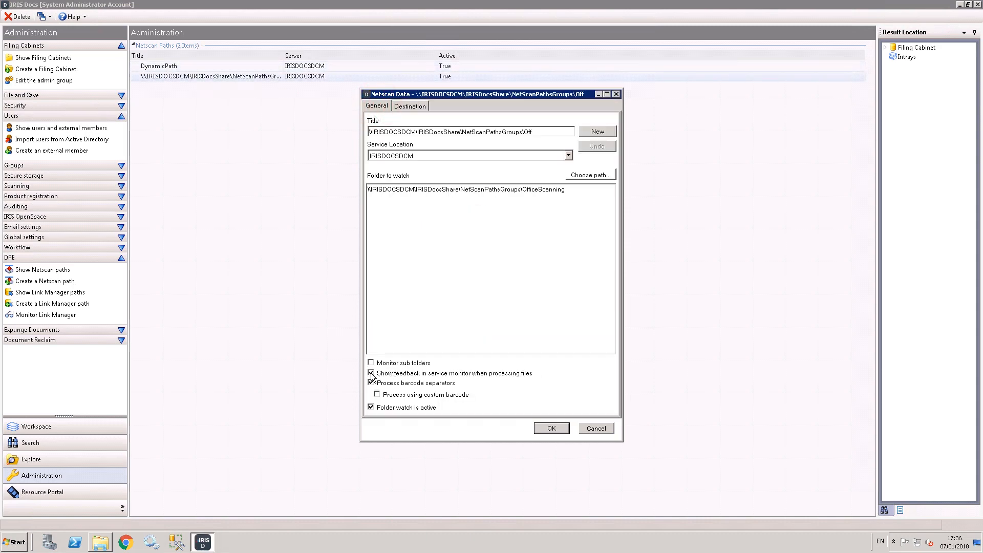
click(372, 374)
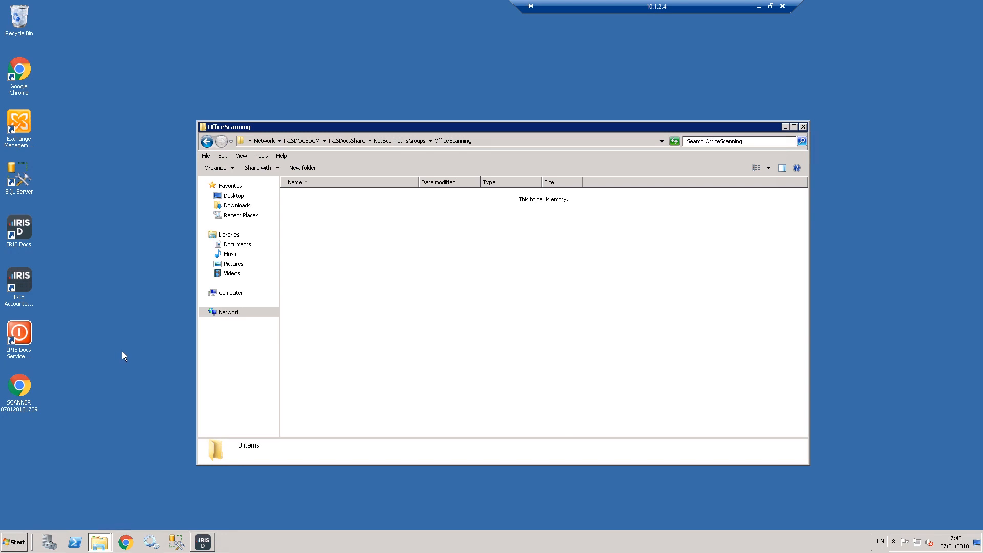
click(21, 390)
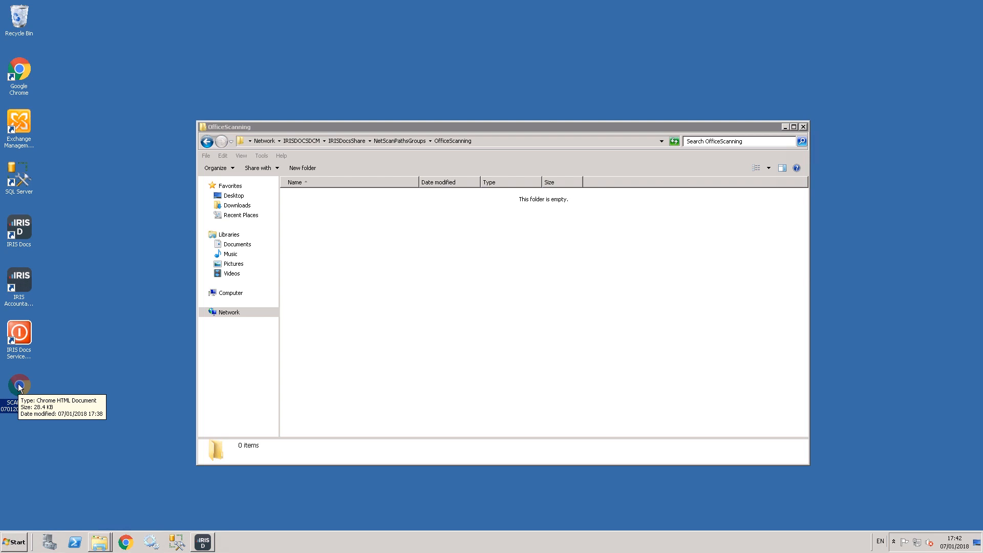
drag(21, 388, 340, 265)
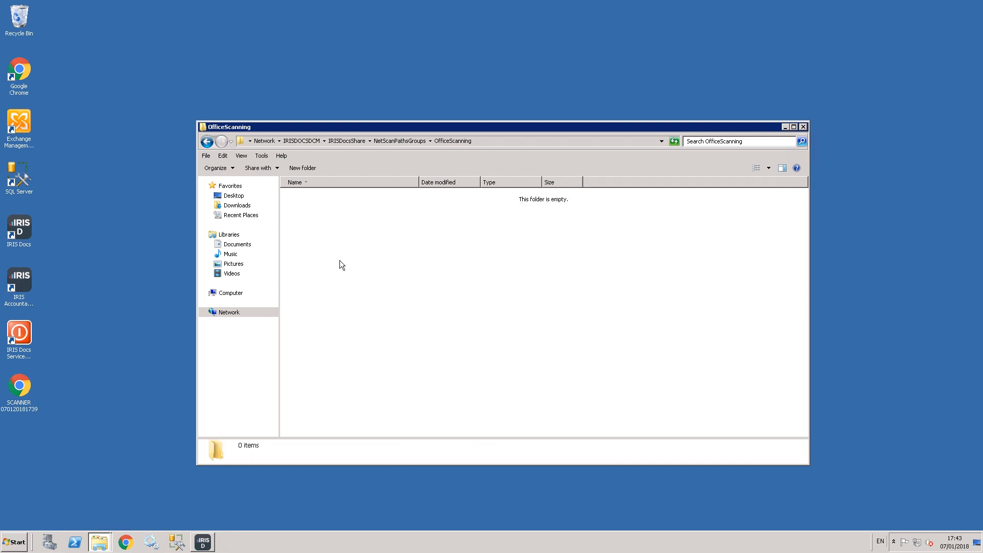
click(203, 542)
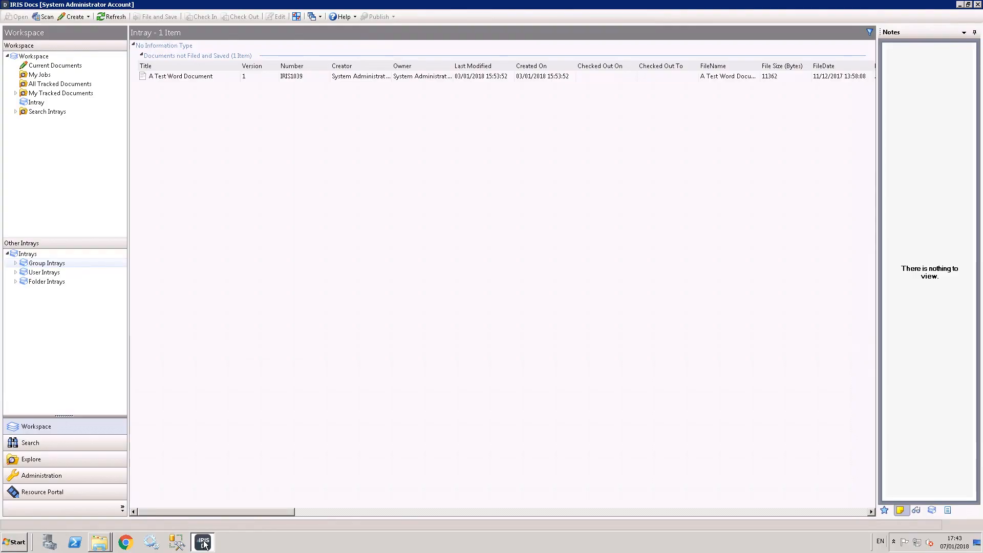
Refresh the Workspace and check the Office Scanning In-Tray group intray for the scanned PDF.
click(15, 263)
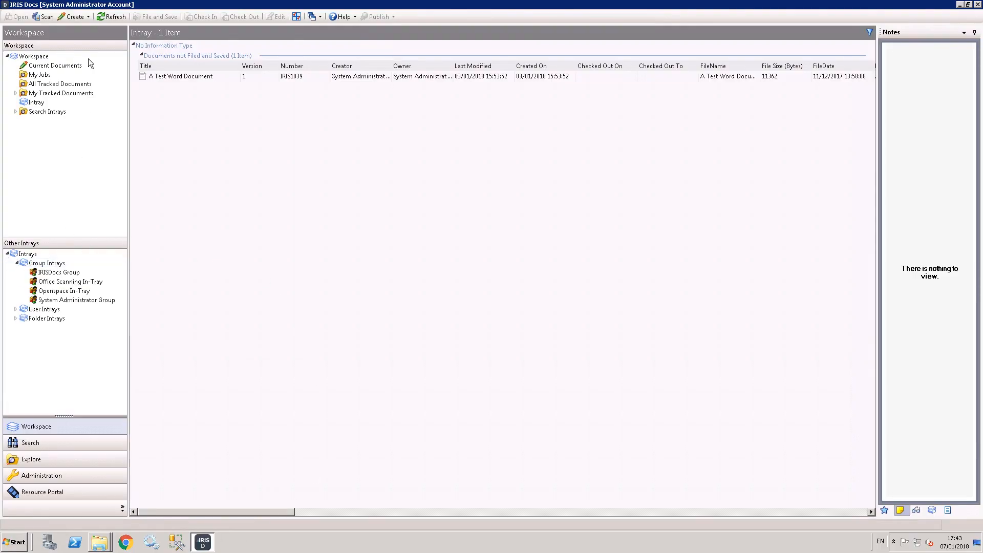
click(109, 17)
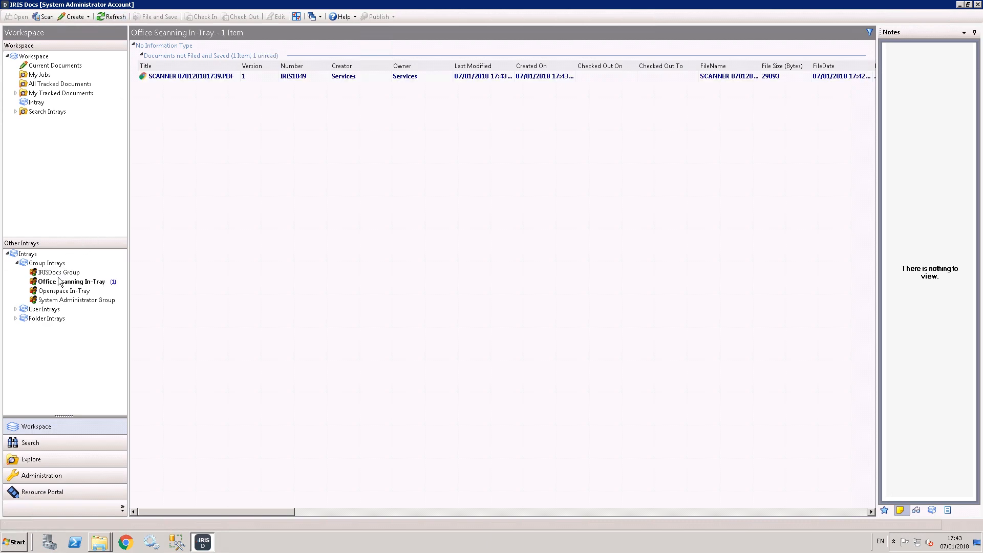
click(260, 76)
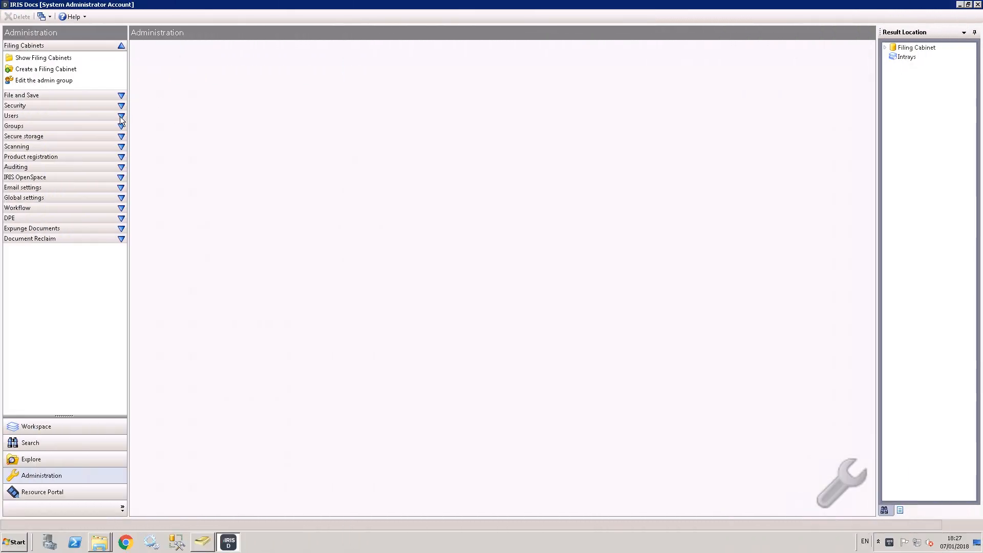
Open the imported user's member details and examine the assigned groups, enabled products and security settings.
click(120, 115)
click(44, 128)
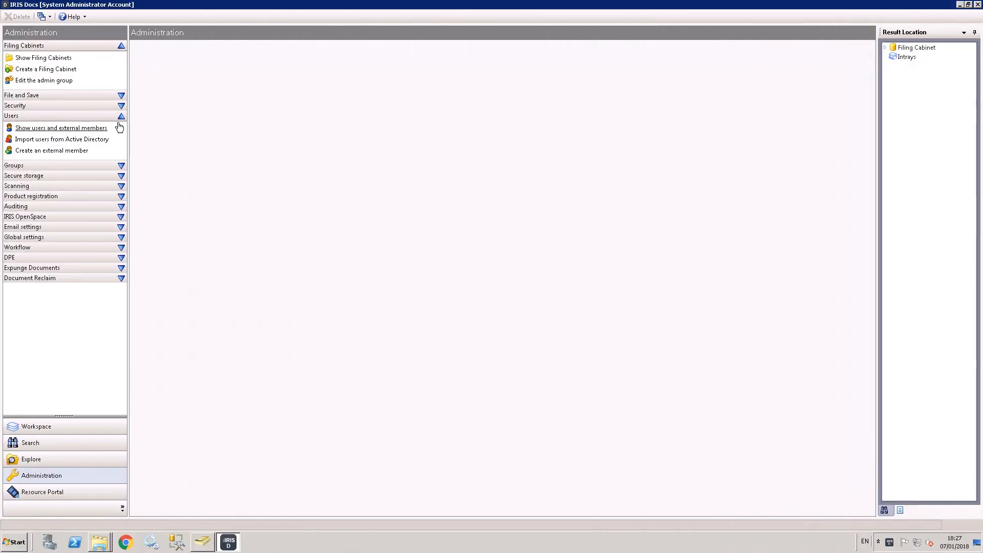
double_click(161, 77)
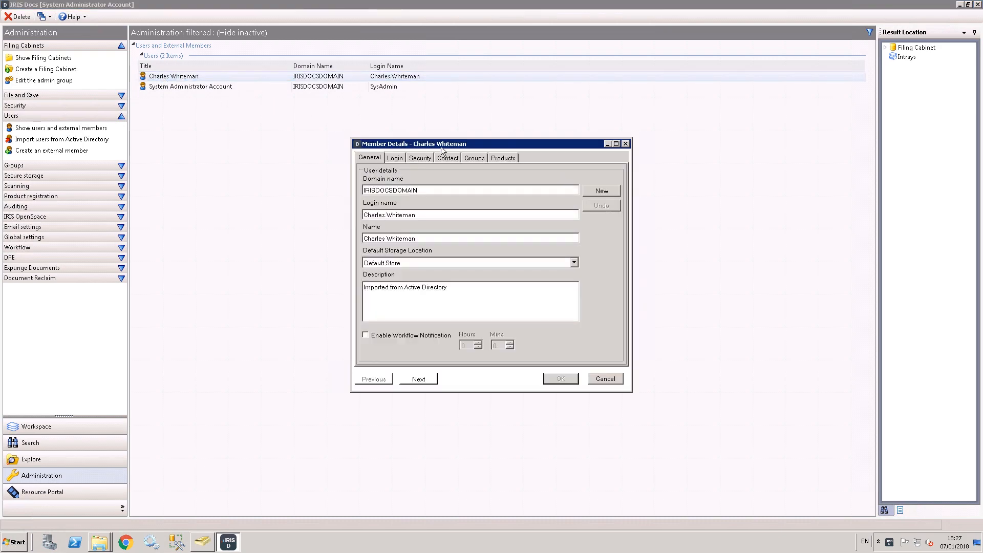
click(474, 157)
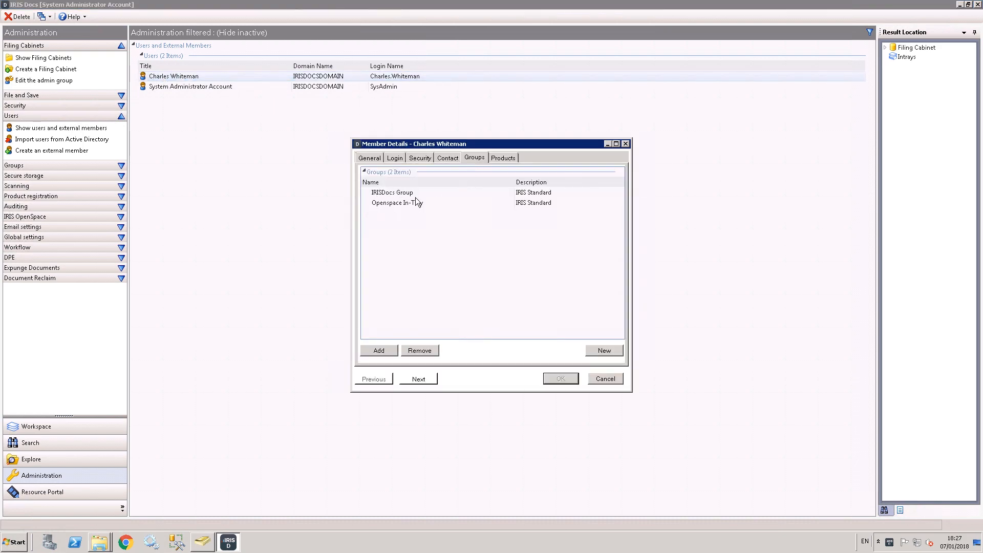
click(505, 158)
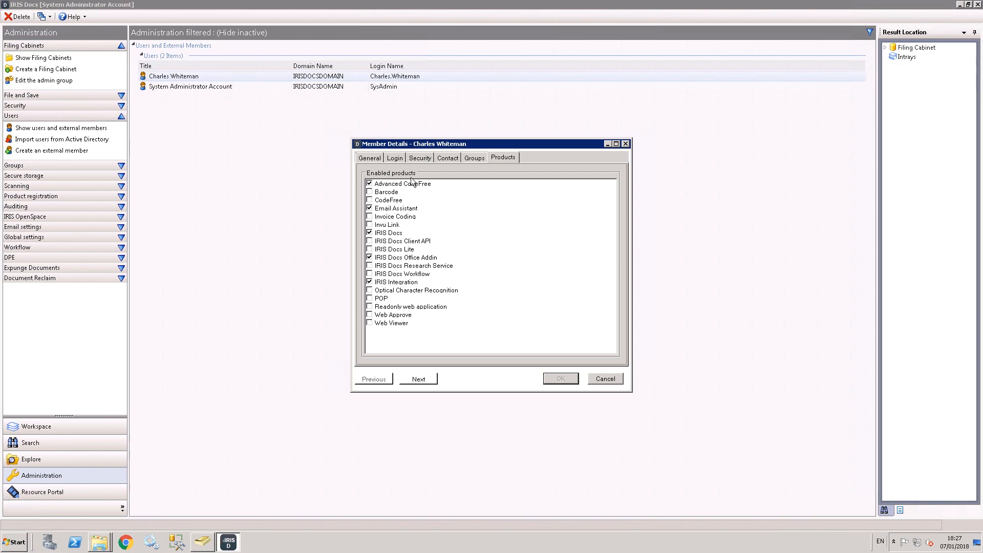
click(414, 158)
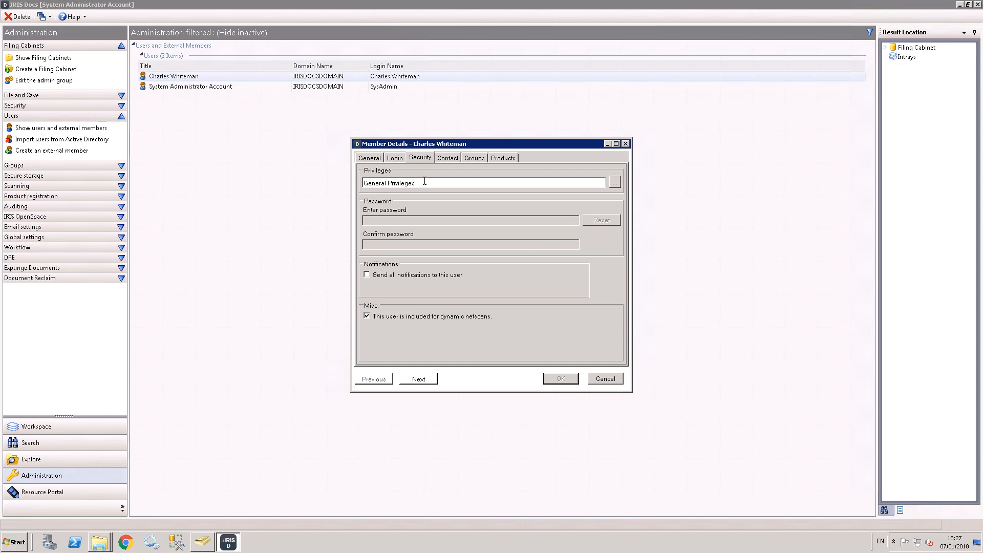
click(626, 144)
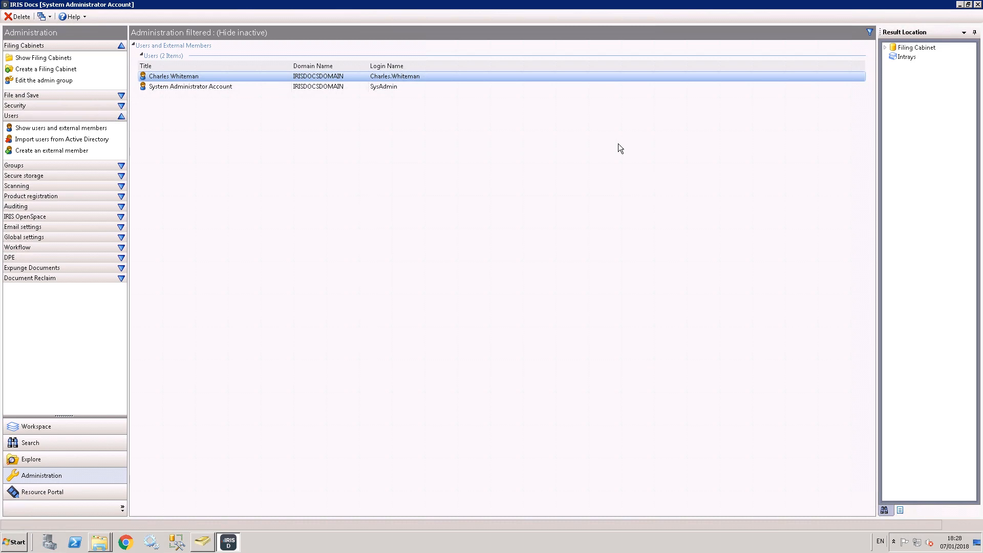
List the groups and open the details of the IRISDocs Group.
click(49, 167)
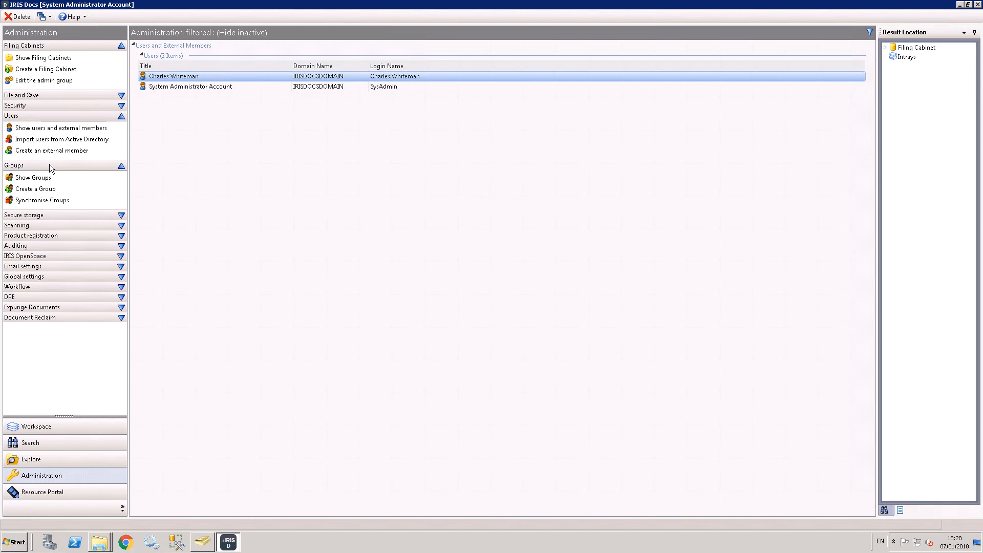
click(37, 178)
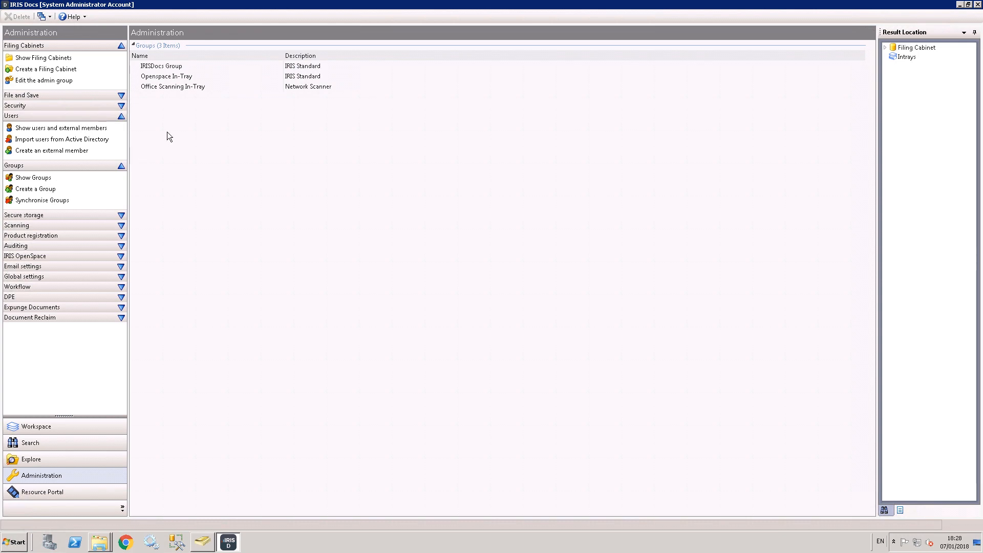
double_click(161, 67)
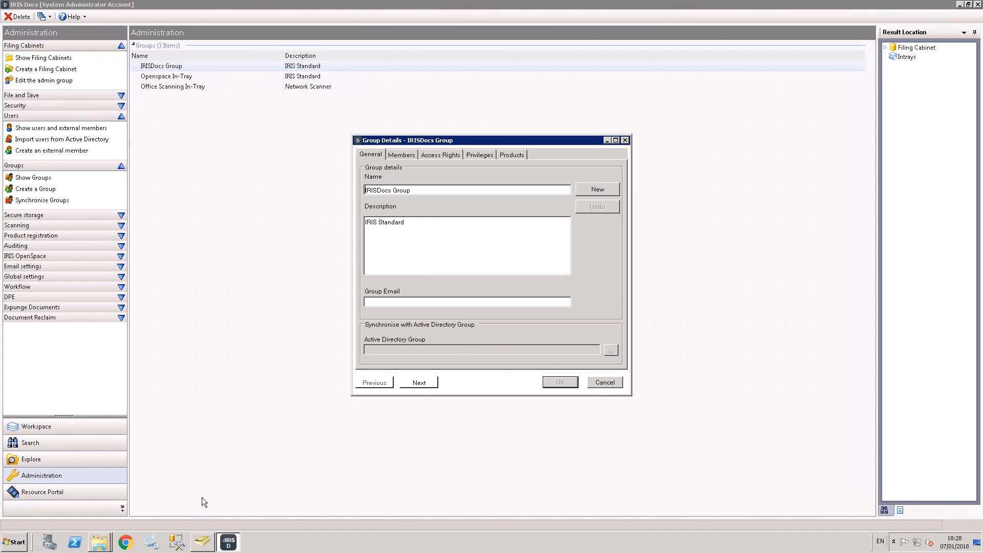
Switch to Active Directory Users and Computers and add the imported user as a member of the IRISDocsUsers security group.
click(203, 541)
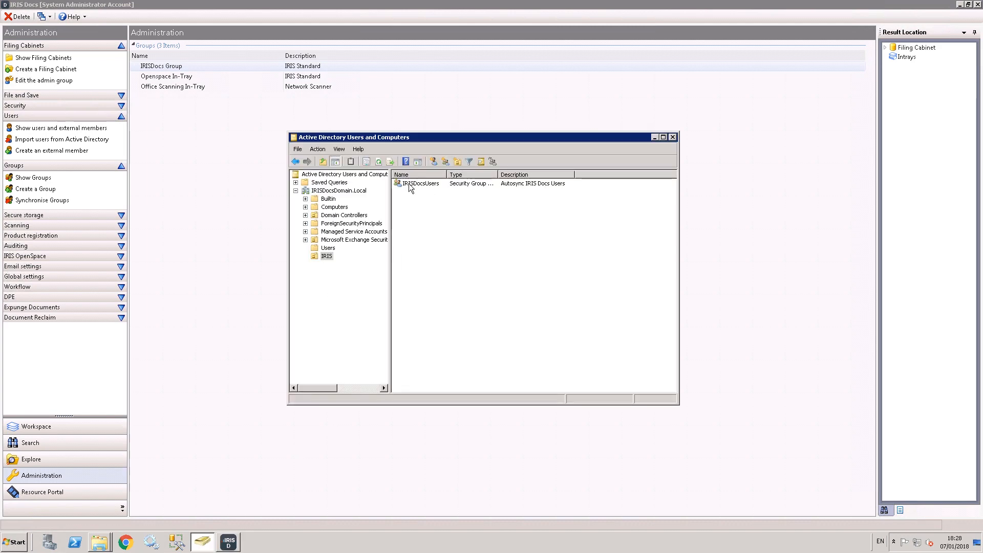
double_click(434, 189)
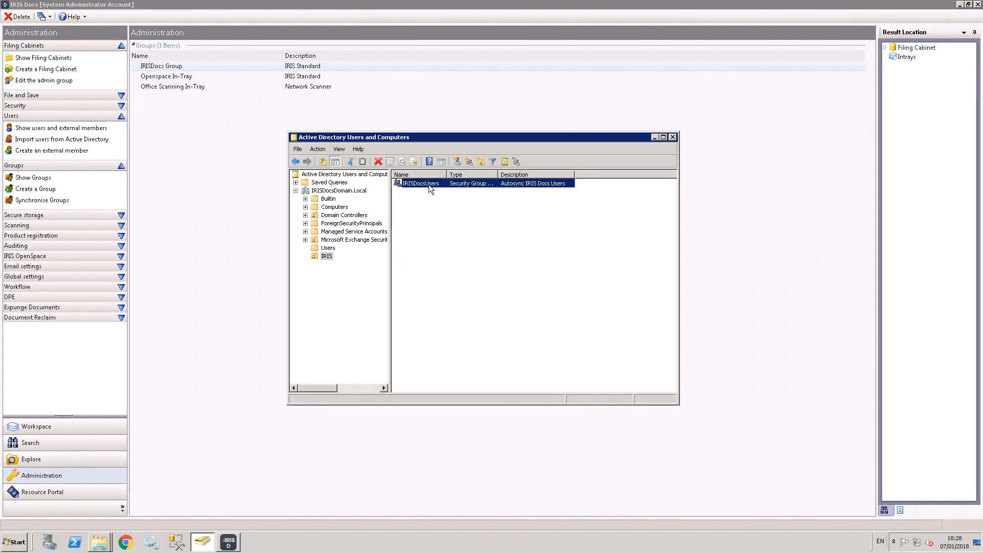
click(311, 127)
click(297, 296)
text(charles)
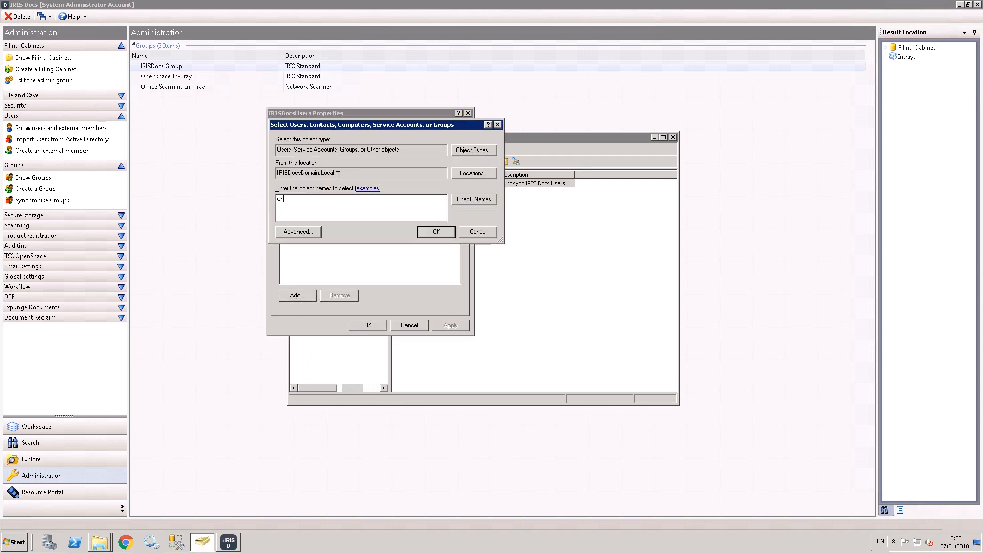
click(471, 200)
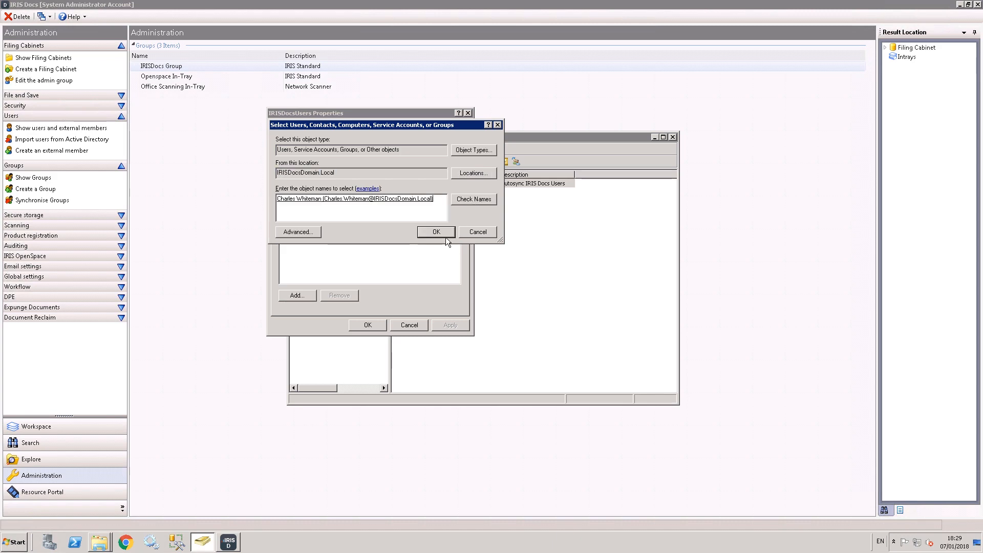
click(435, 231)
click(375, 326)
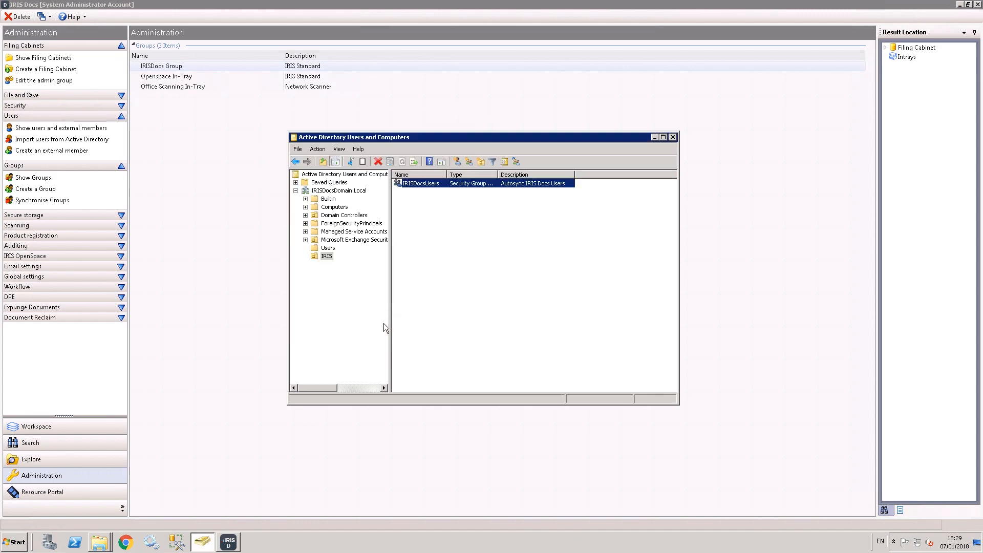
Set the IRISDocs Group to synchronise with the IRISDocsUsers Active Directory group, found by searching for iris in IRISDOCSDOMAIN.
double_click(166, 67)
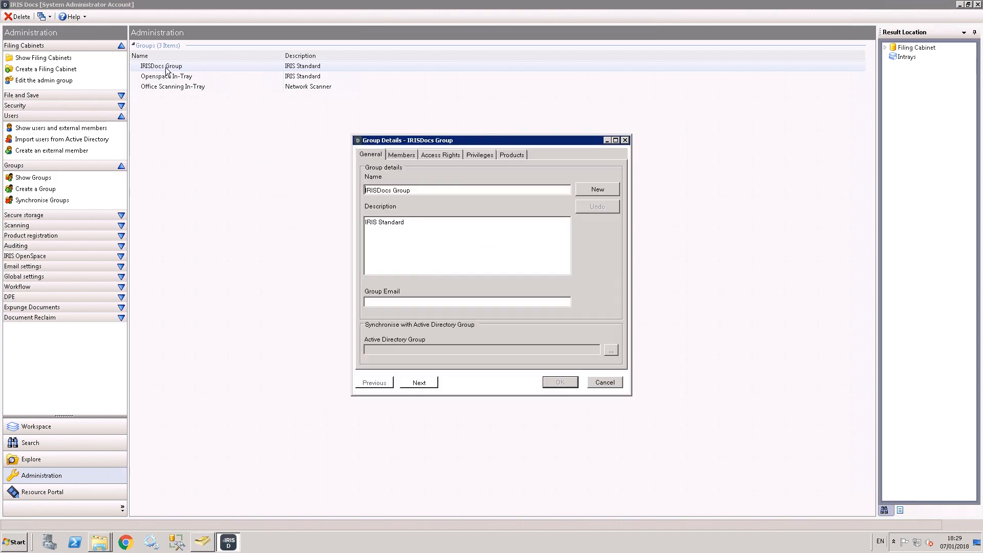
click(611, 350)
click(524, 310)
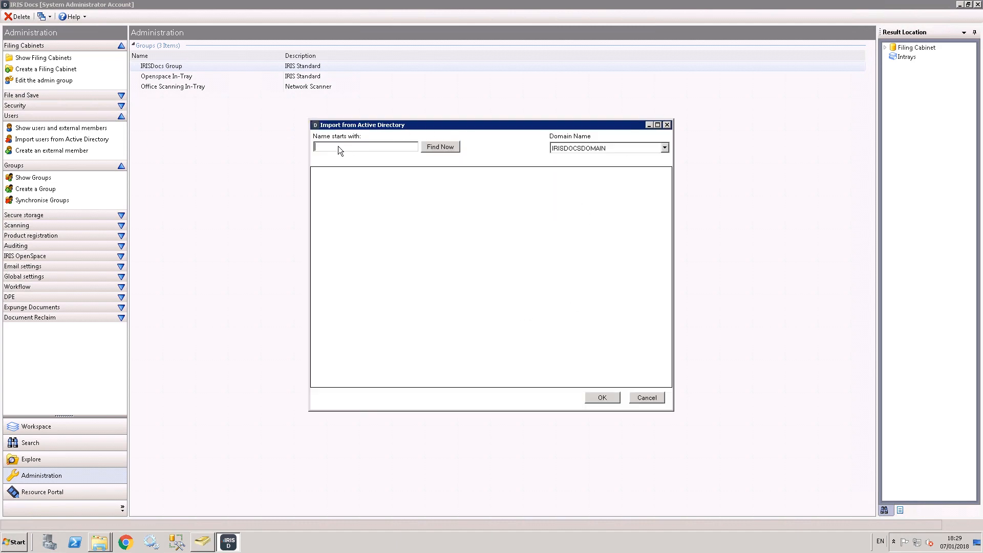
click(436, 147)
click(330, 174)
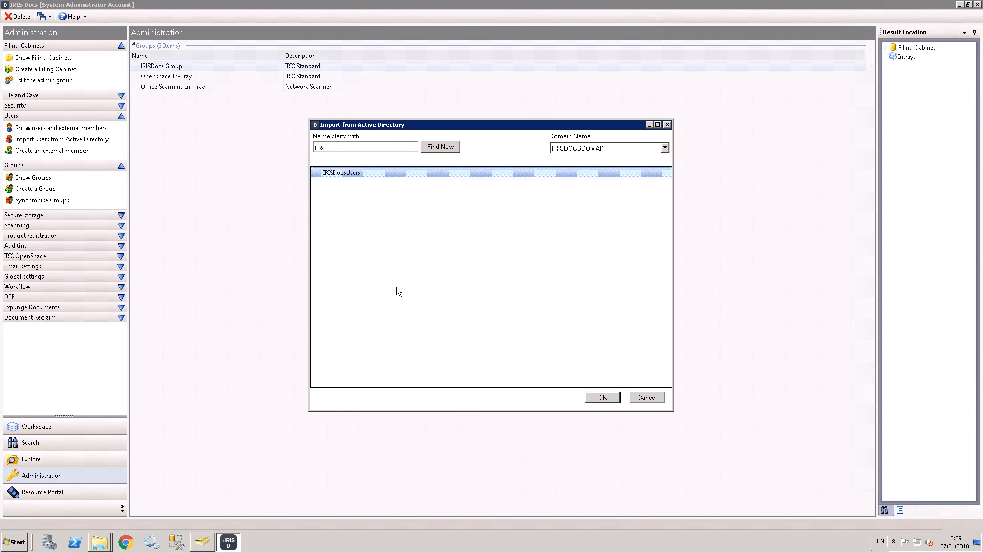
click(604, 399)
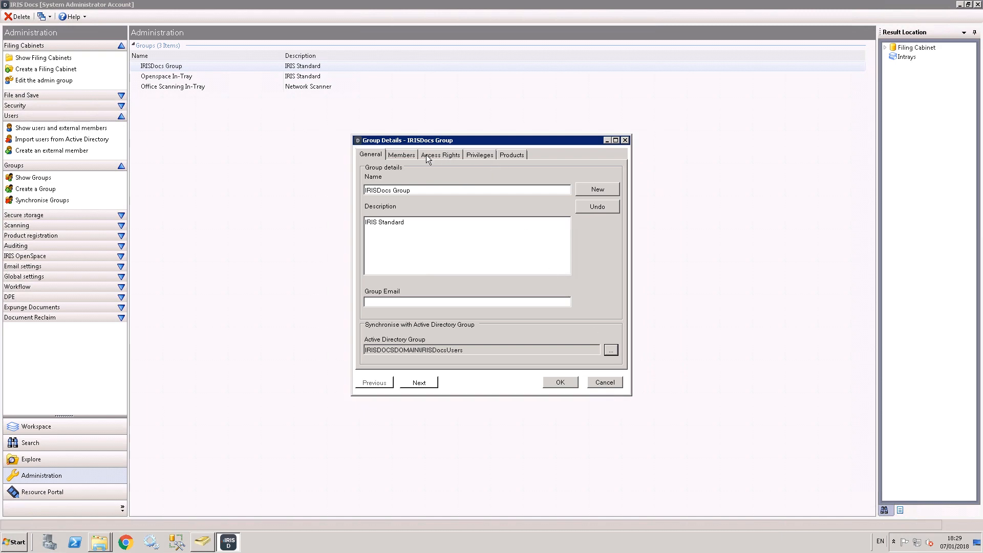
Try the General Privileges preset on the IRISDocs Group, view its access rights and products, and discard the unsaved changes.
click(441, 155)
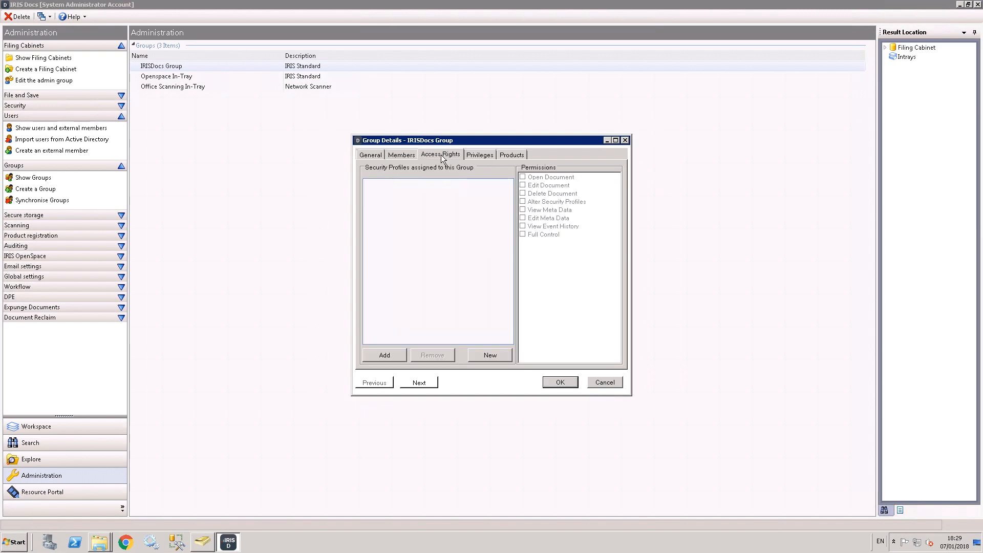
click(475, 156)
click(568, 192)
click(429, 210)
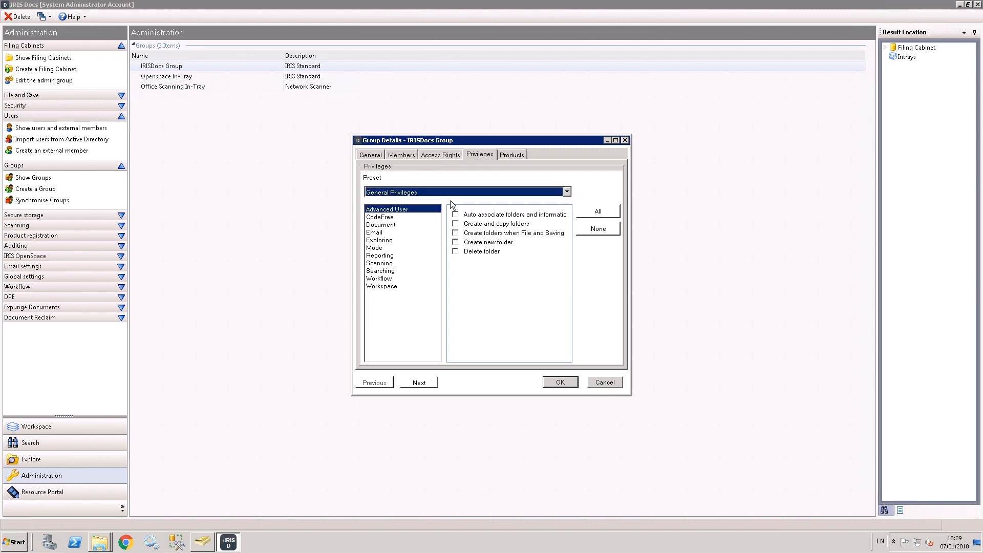
click(508, 159)
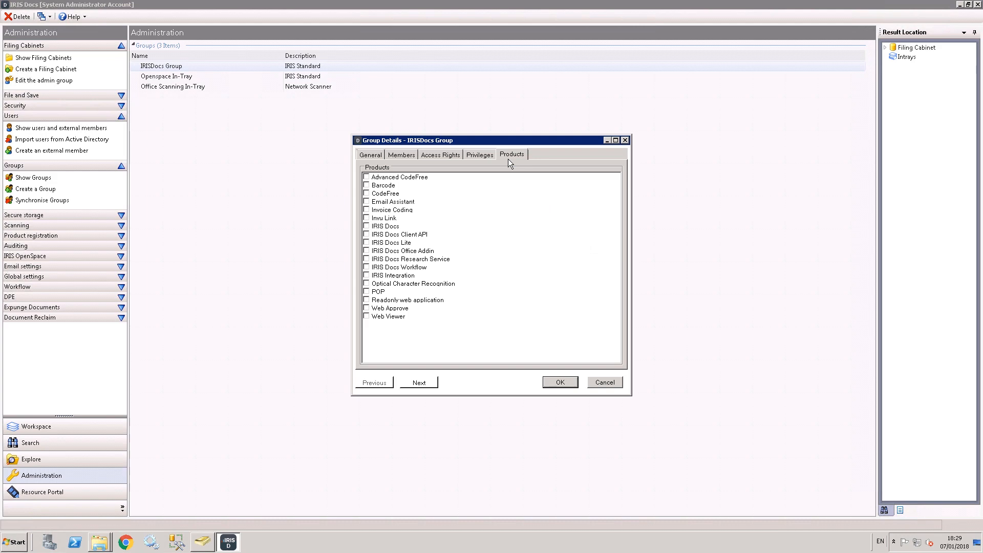
click(604, 382)
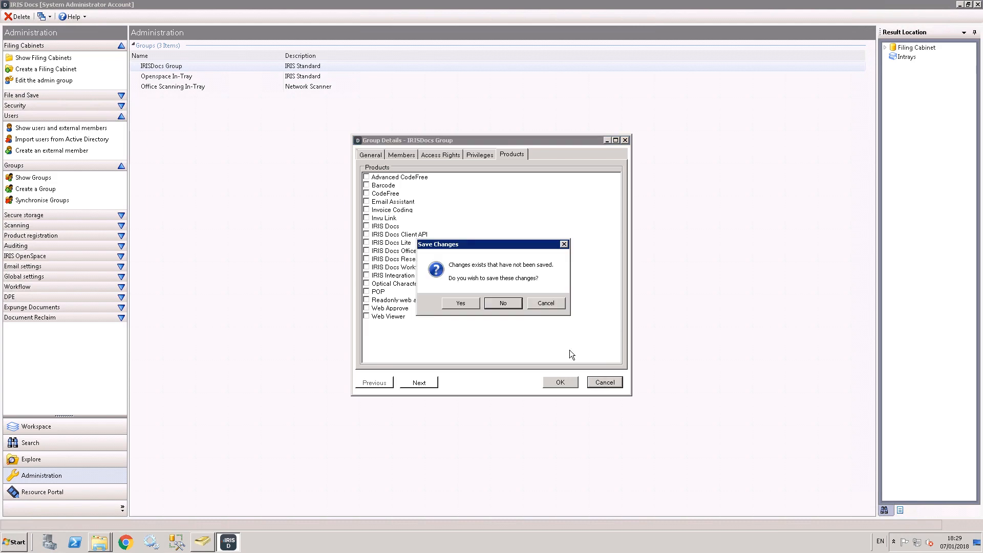
click(500, 303)
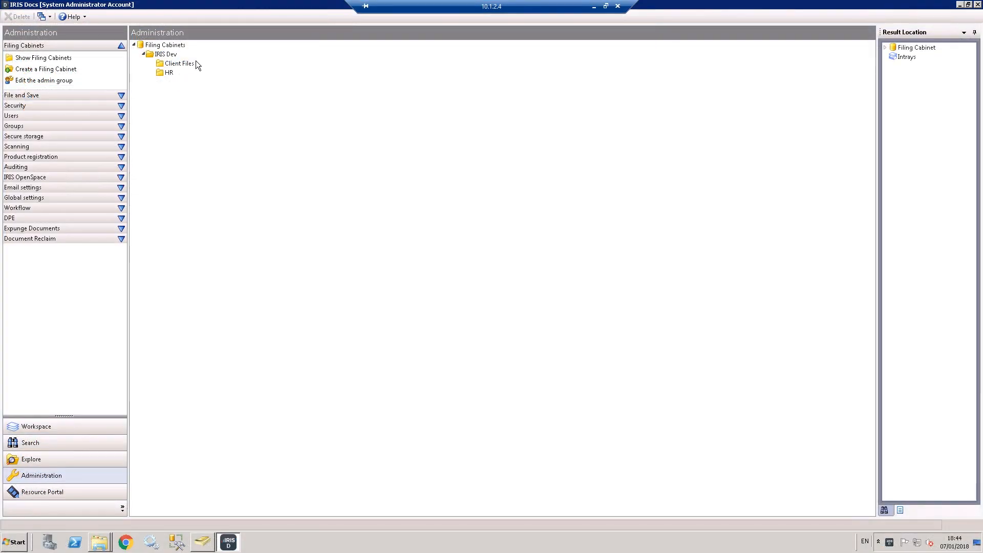
Open the Client Files folder's security profiles and examine the permissions of the IRISDocs Security Profile.
double_click(182, 67)
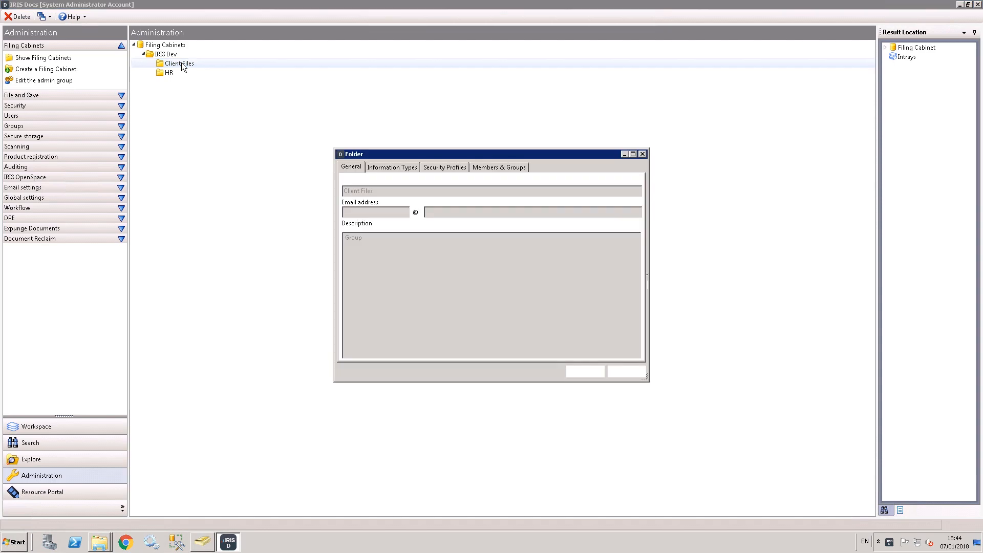
click(444, 167)
click(374, 200)
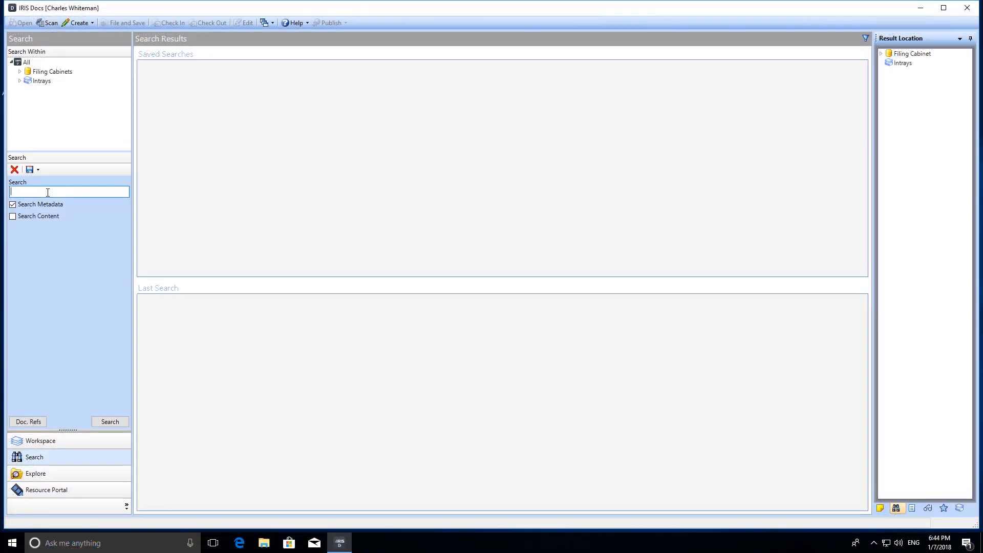
In the imported user's IRIS Docs session, search for .pdf and inspect the actions available on the General Correspondence client document.
text(.pdf)
key(Return)
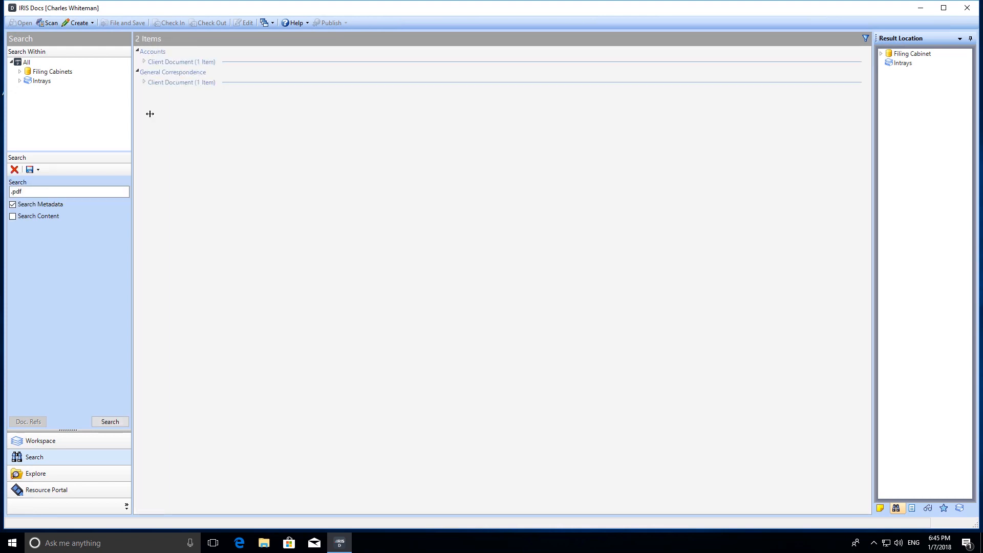
click(156, 85)
click(185, 102)
right_click(186, 102)
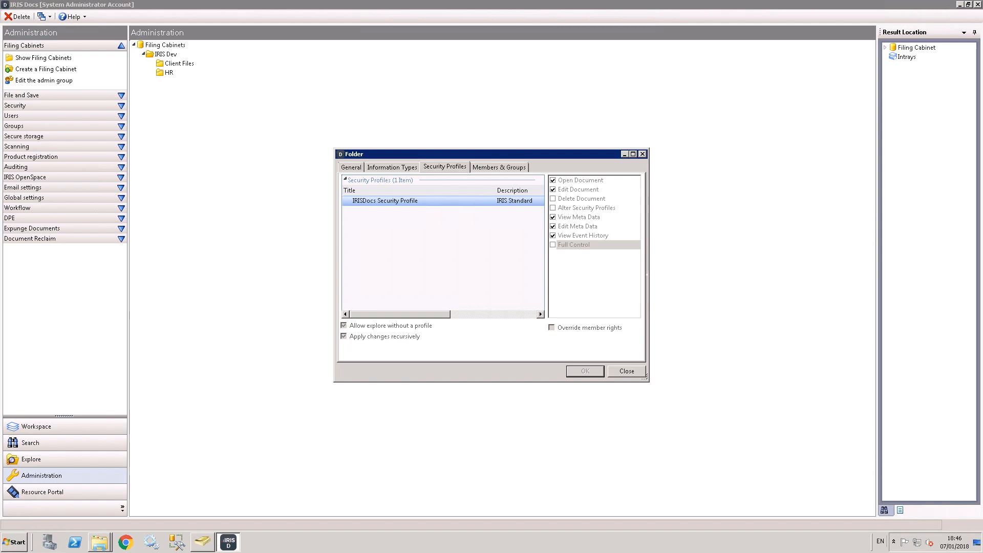
Close the folder details and view the access rights of the IRISDocs Security Profile in the security administration.
click(625, 375)
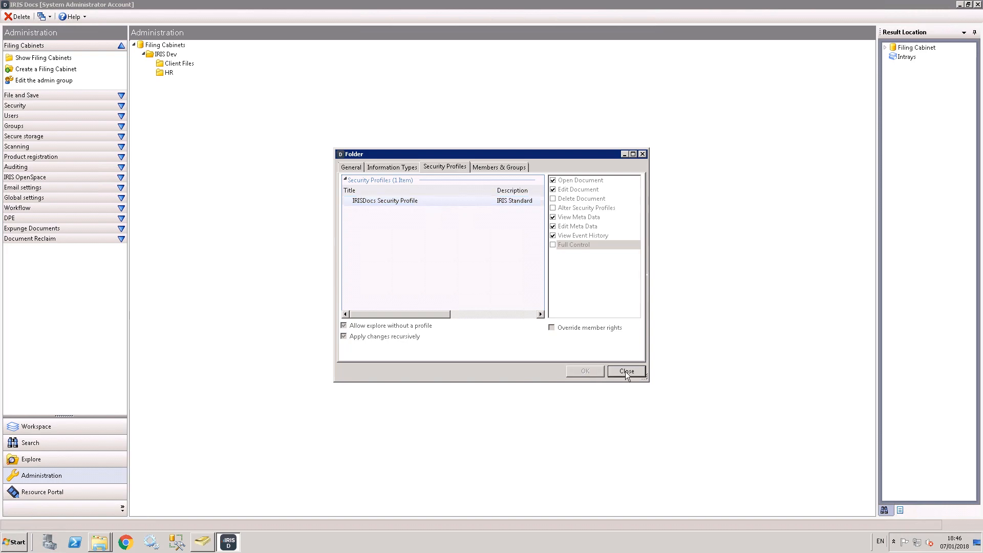
click(24, 108)
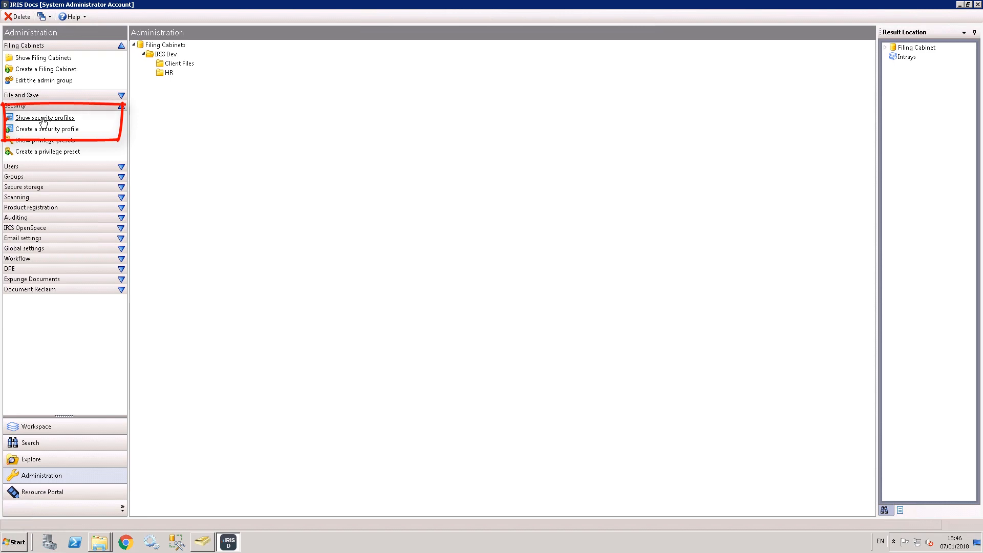
click(42, 118)
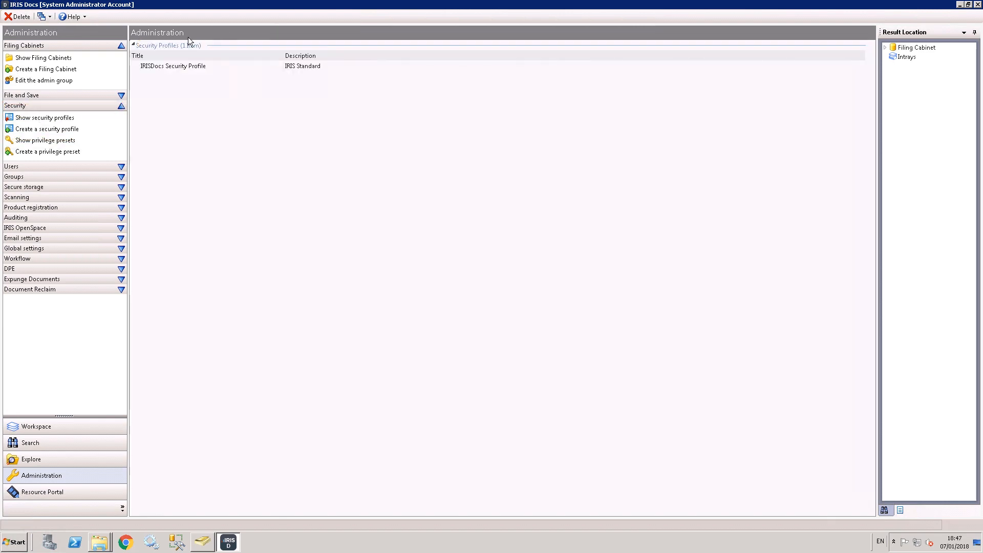
click(159, 66)
double_click(164, 66)
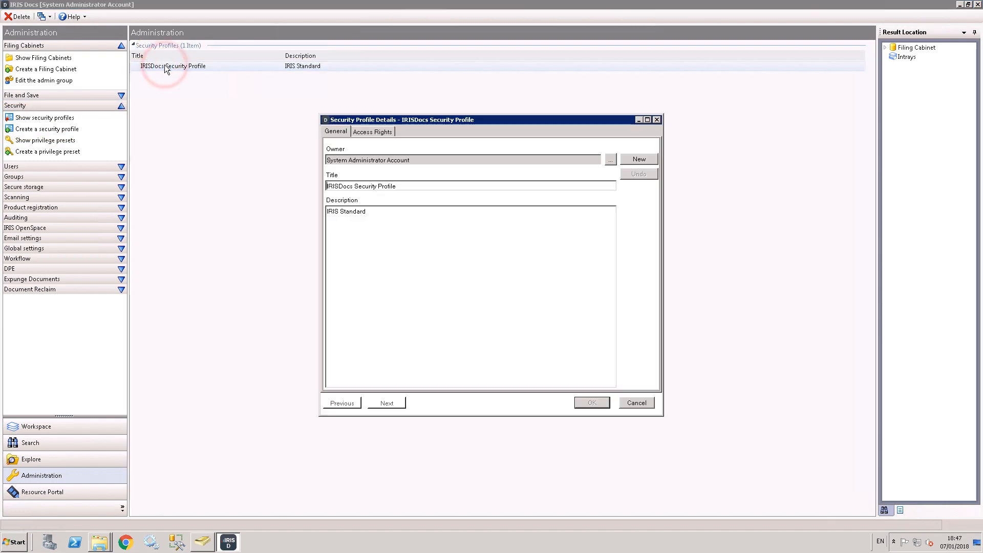
click(371, 132)
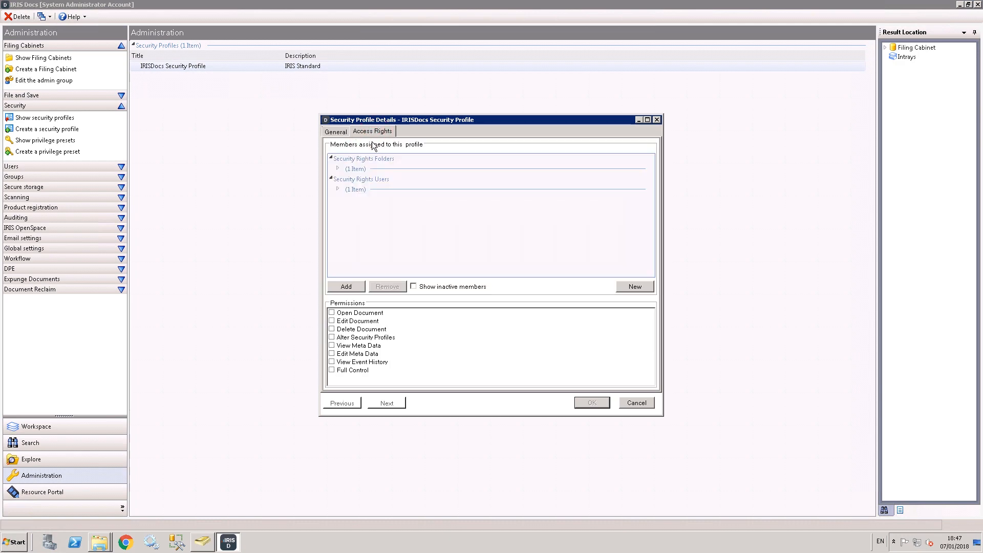
Add the imported user to the members of the IRISDocs Security Profile and list the profile's security rights users.
click(338, 190)
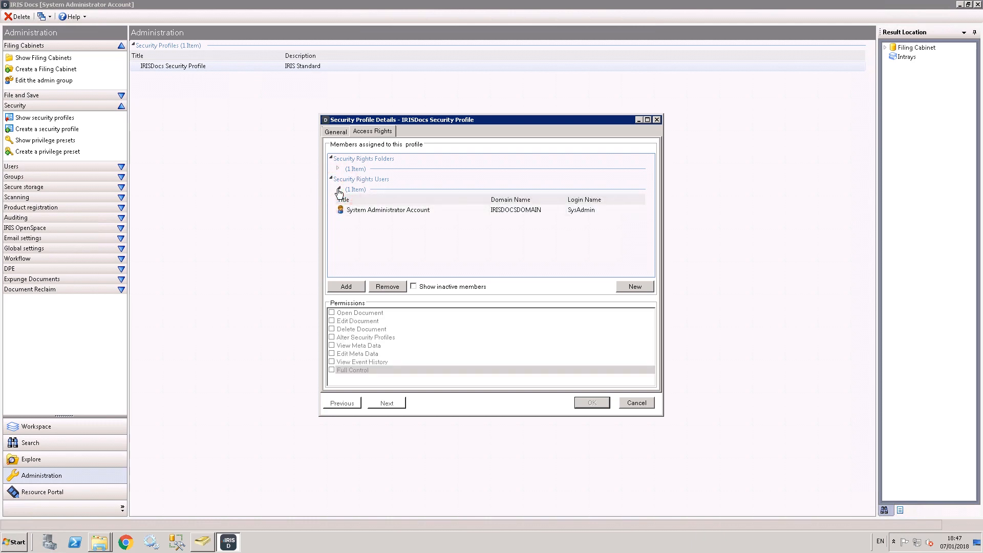
click(347, 286)
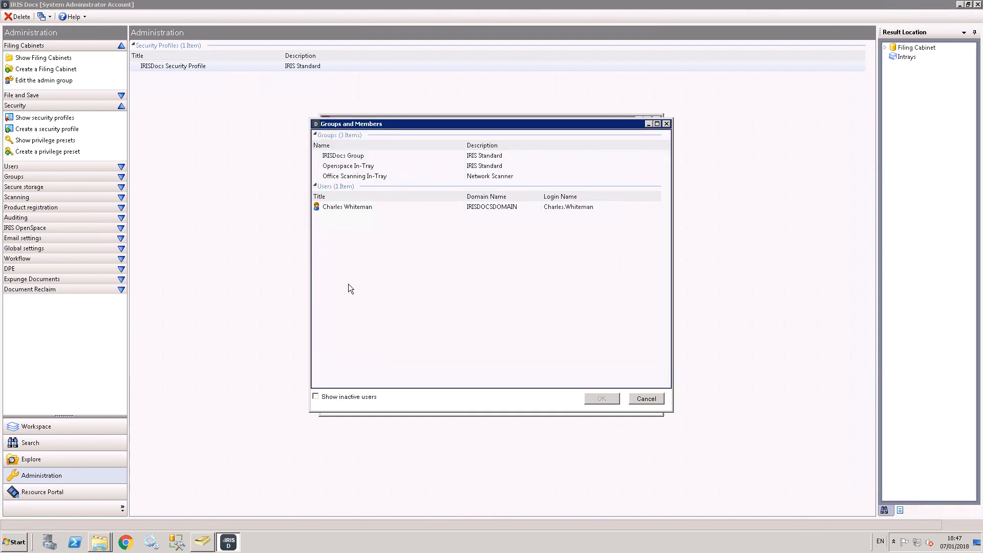
click(338, 207)
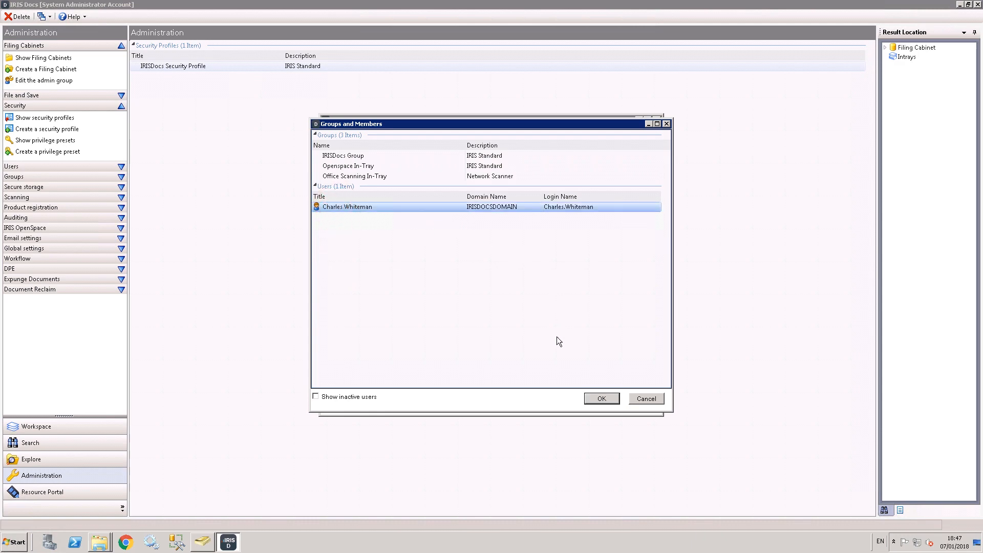
click(595, 397)
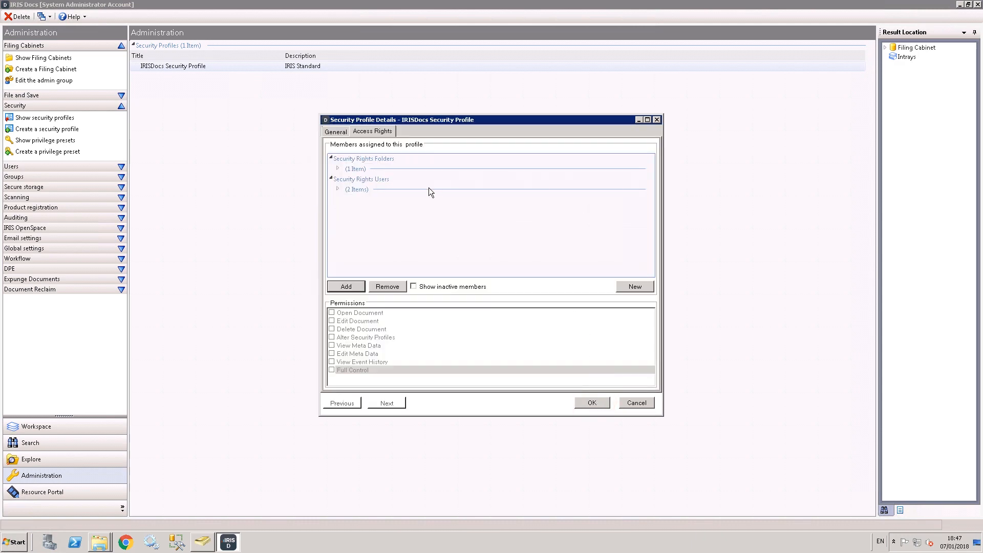
click(338, 189)
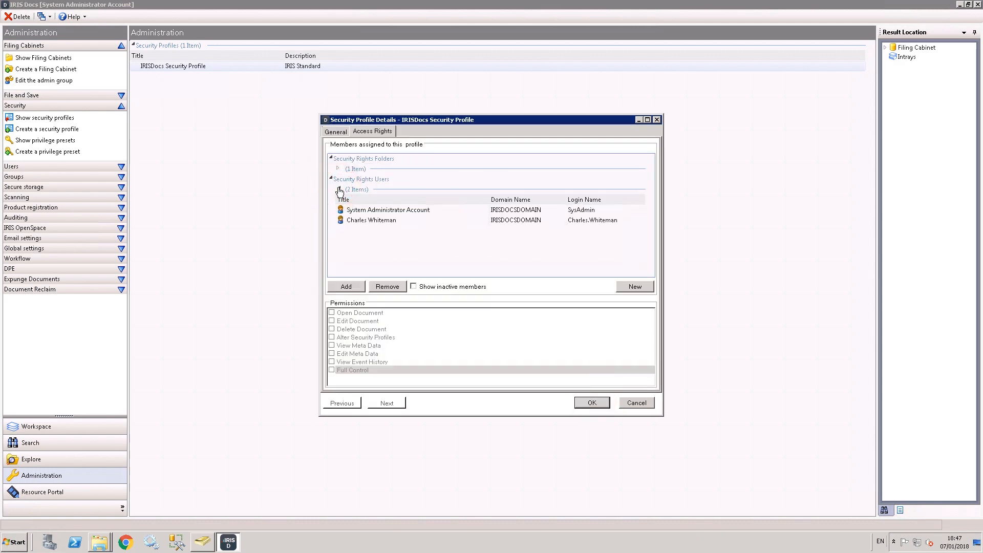
Grant the imported user Edit Document, Delete Document, Alter Security Profiles, View Meta Data, Edit Meta Data and View Event History, and save the profile.
click(361, 221)
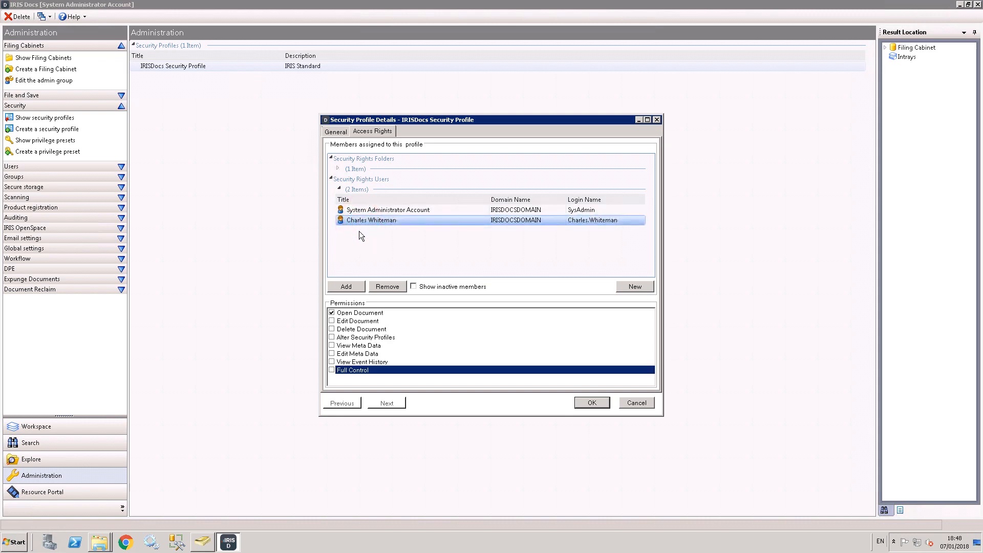
click(332, 321)
click(330, 329)
click(332, 338)
click(332, 346)
click(332, 354)
click(332, 362)
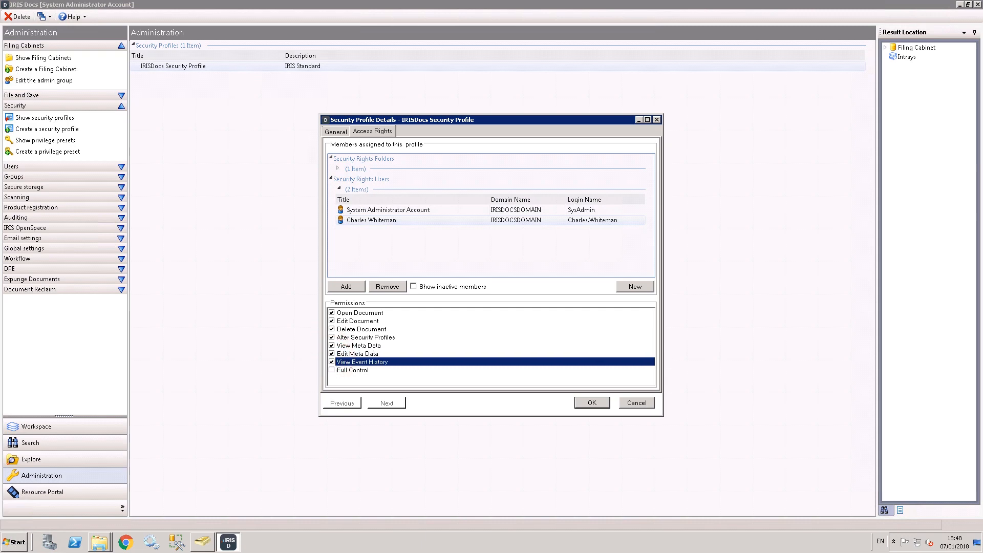
click(584, 401)
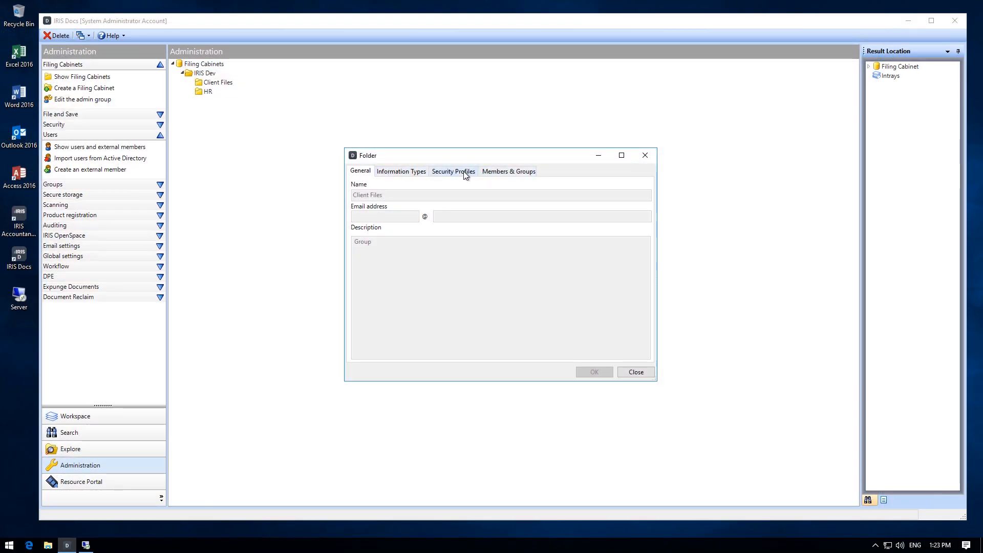
View the Client Files folder's security profiles and select the IRISDocs Security Profile.
click(466, 173)
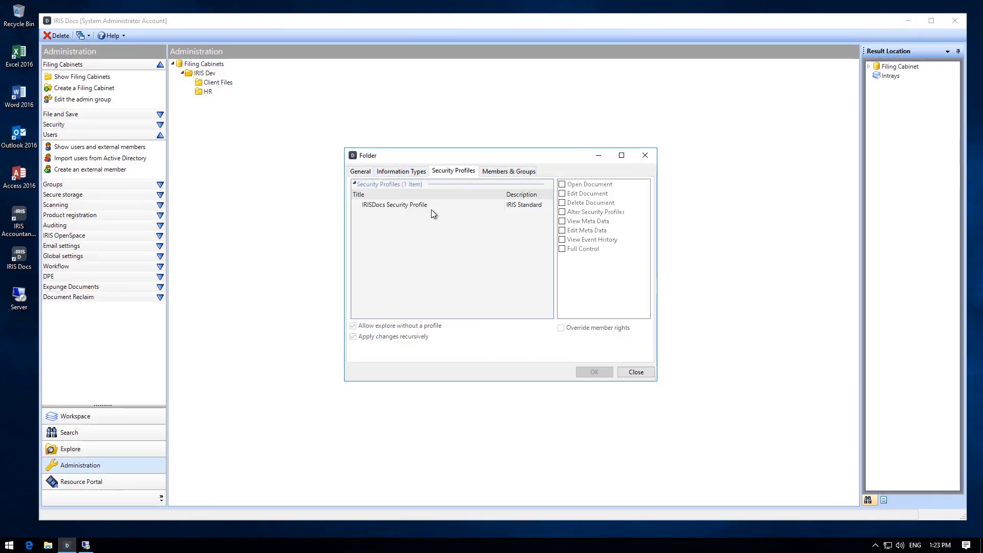
click(432, 204)
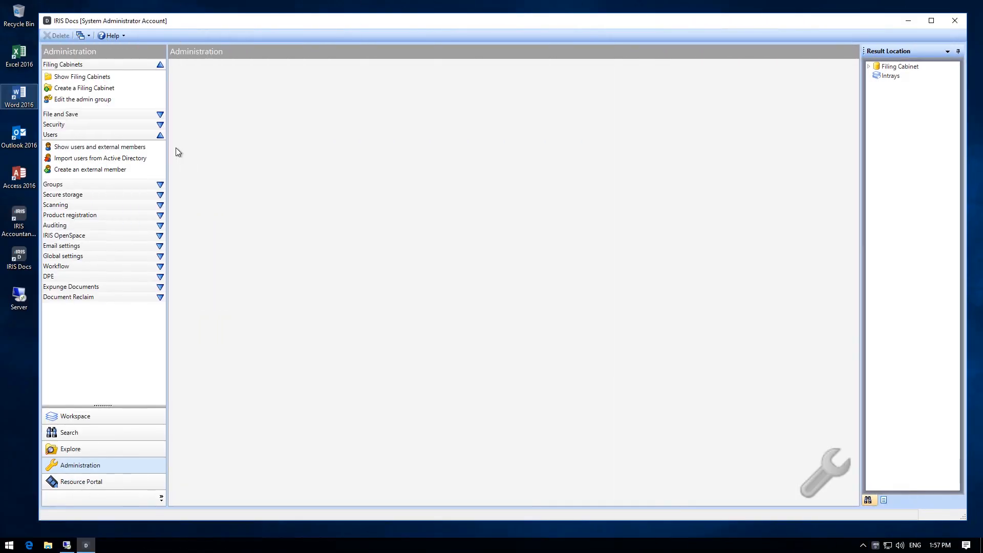
List the users and external members, open the imported user's details, and examine the login status, enabled products and login name.
click(89, 149)
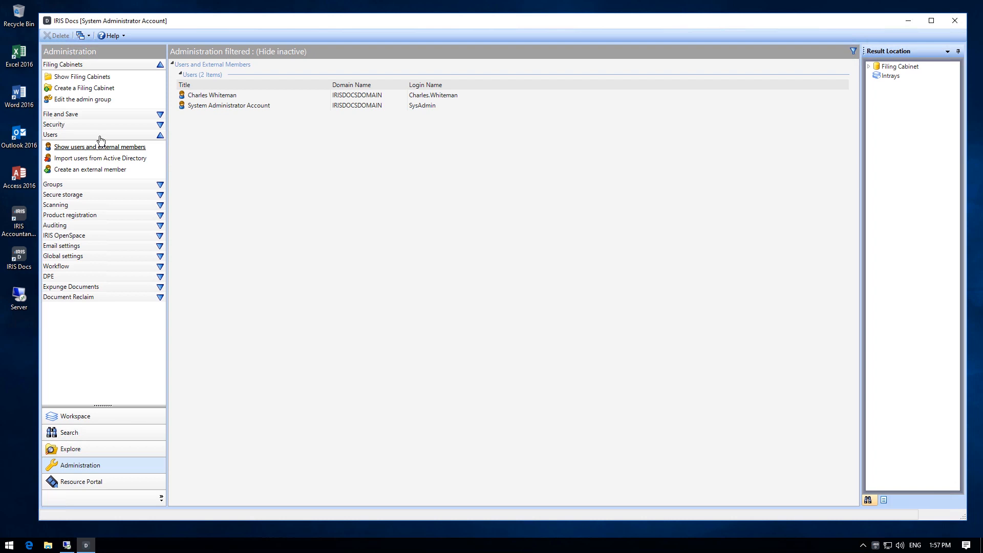
click(199, 99)
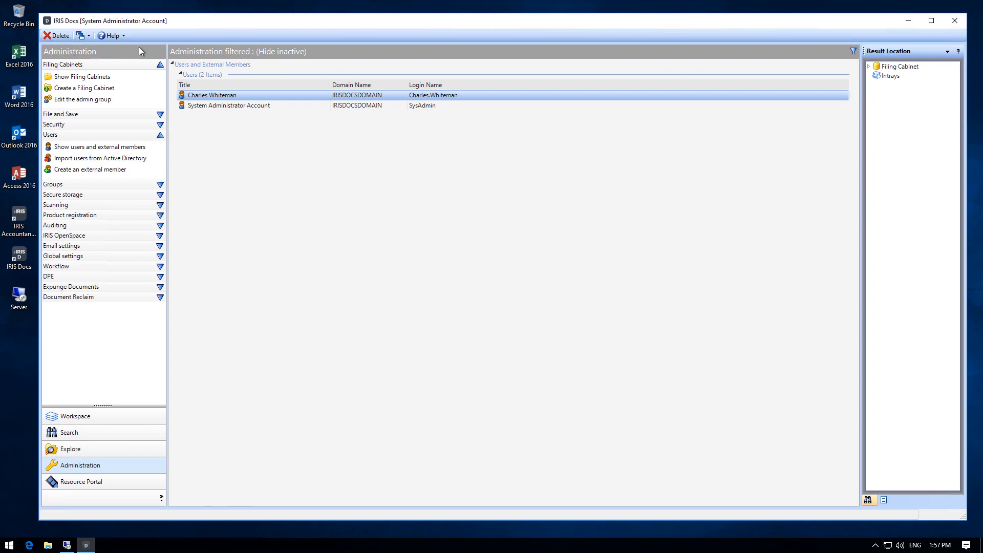
double_click(233, 97)
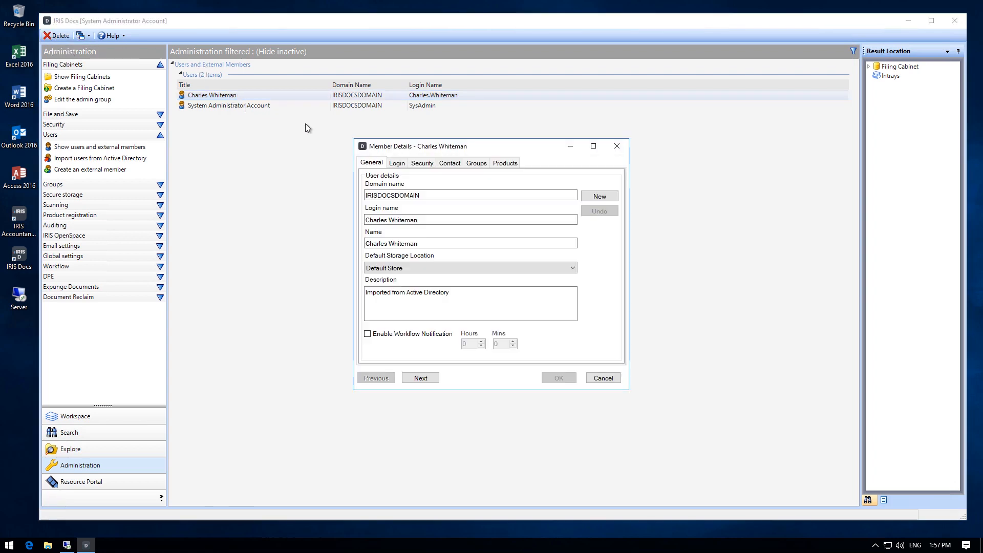
click(397, 164)
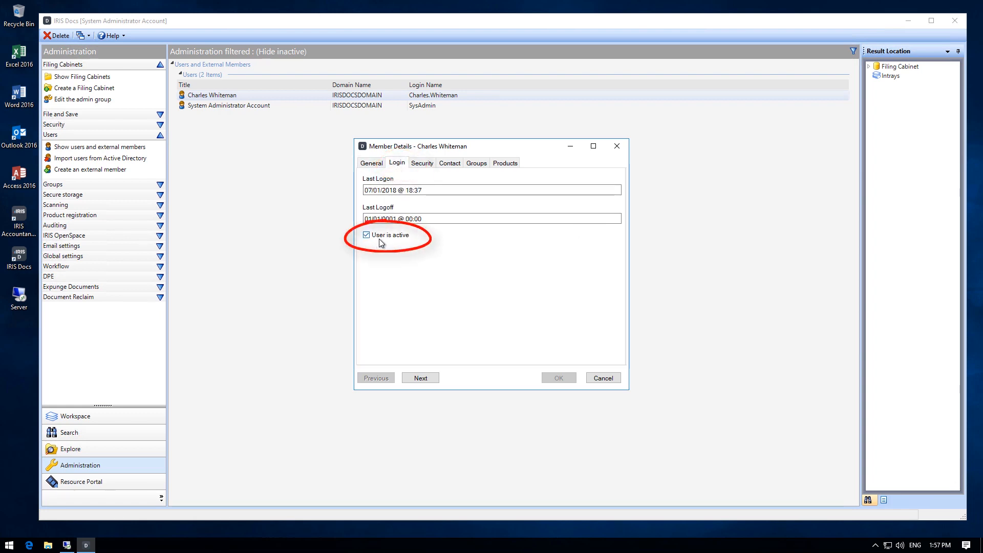
click(500, 162)
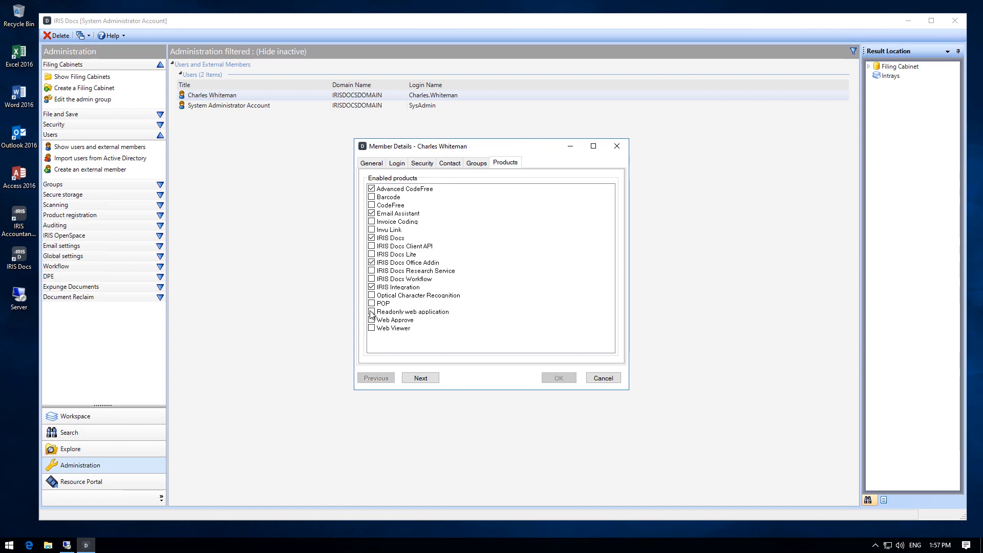
click(371, 163)
click(428, 220)
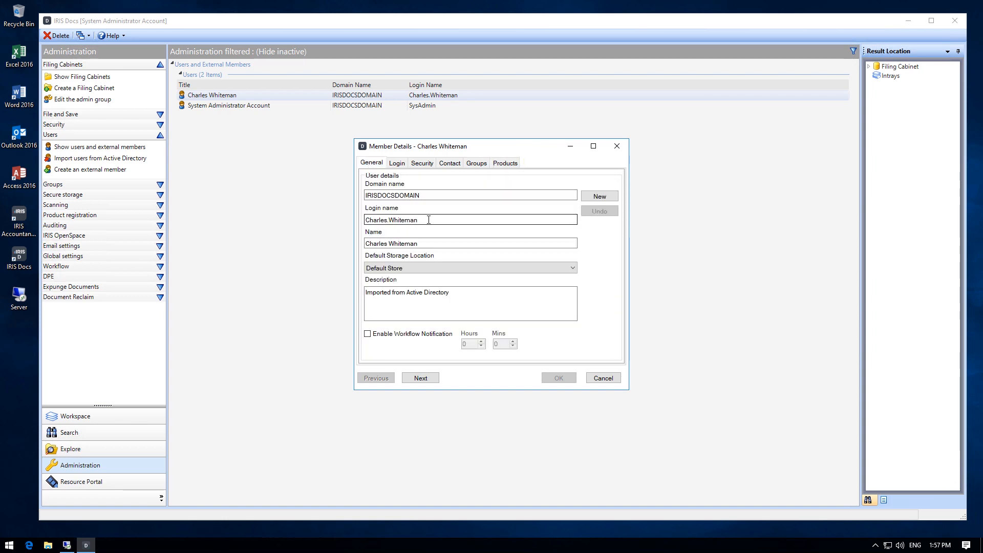
drag(429, 220, 353, 218)
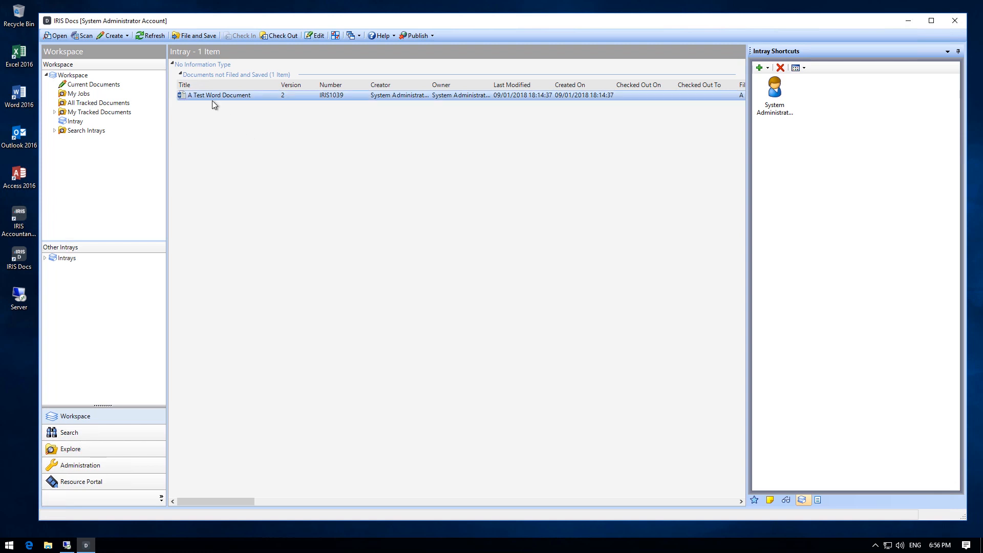
Start filing A Test Word Document into Client Files with the Accounts information type, and view its standard document choice.
click(204, 36)
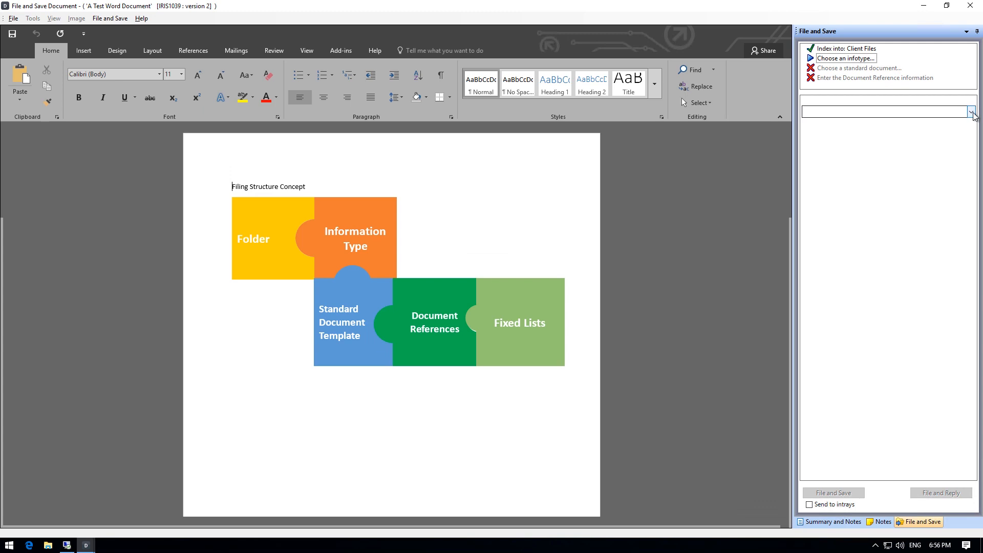
click(972, 113)
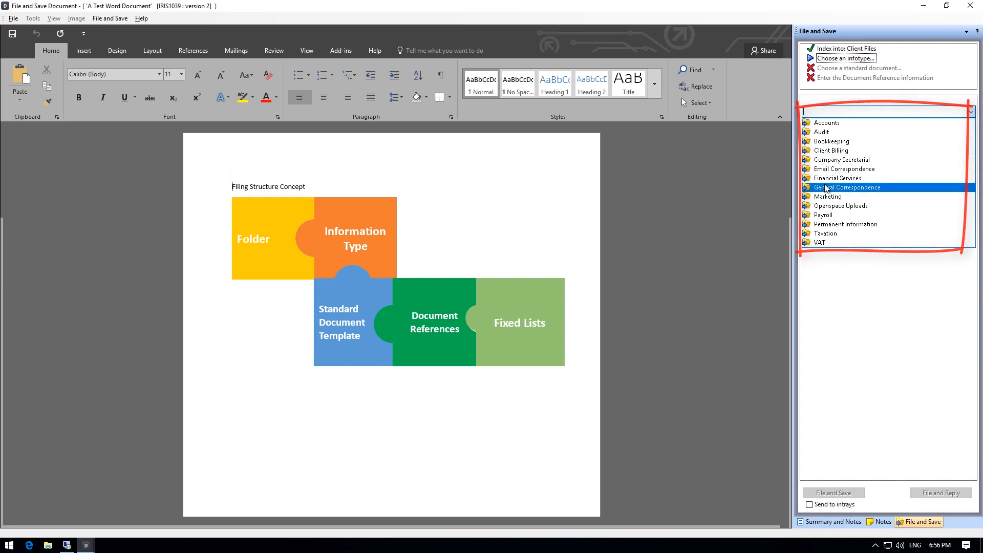
click(839, 124)
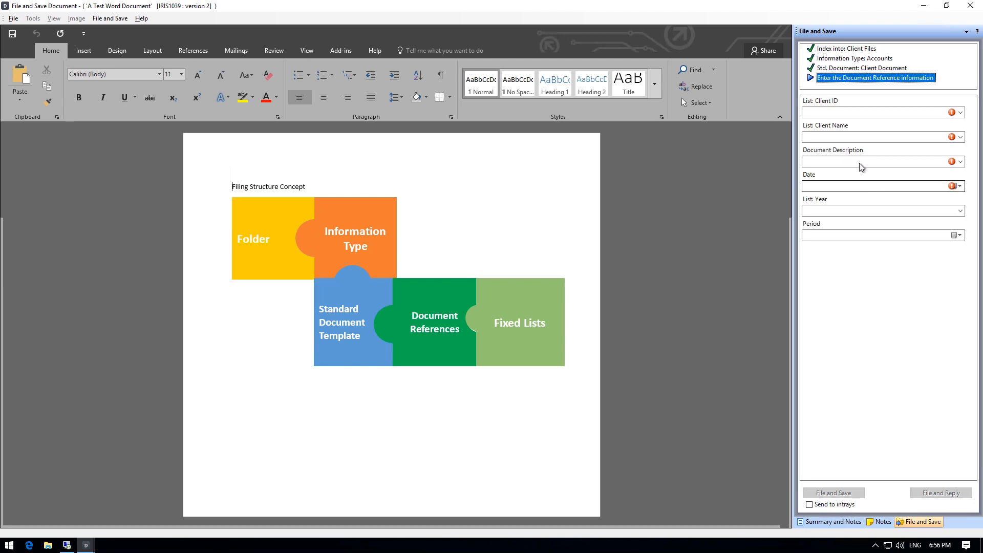
click(856, 70)
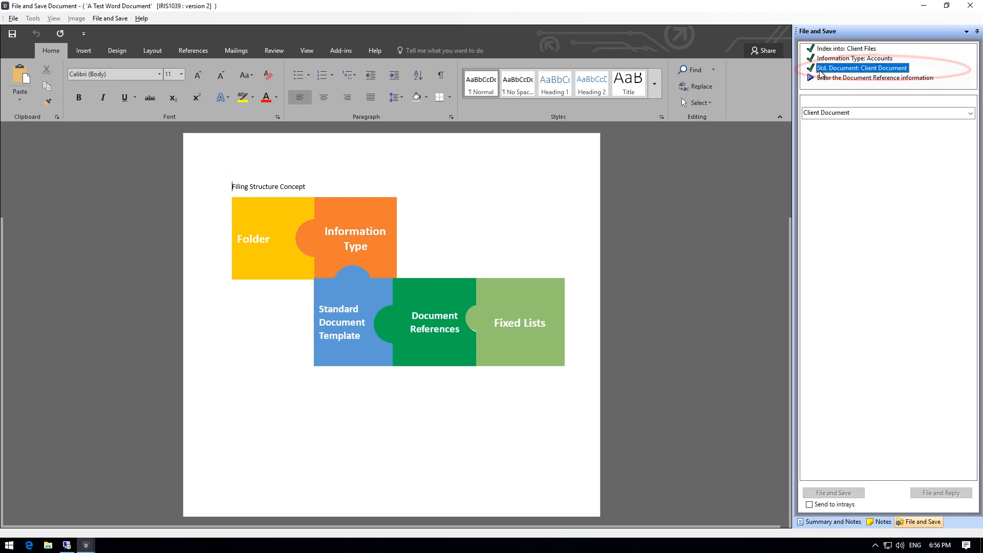
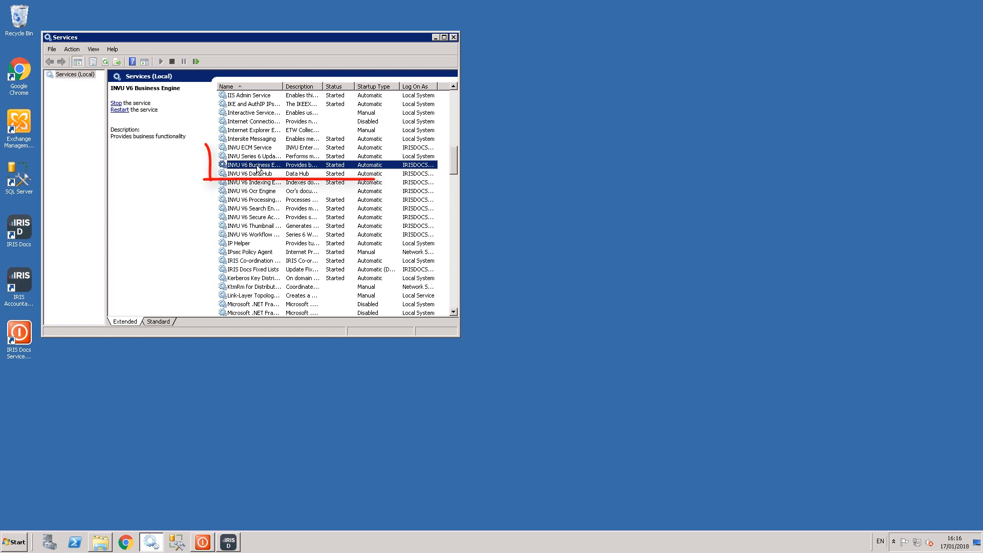
In Windows Services, examine the descriptions and status of the IRIS Docs Fixed Lists service and the INVU access, ECM, processing, data, search, OCR and indexing services.
click(262, 218)
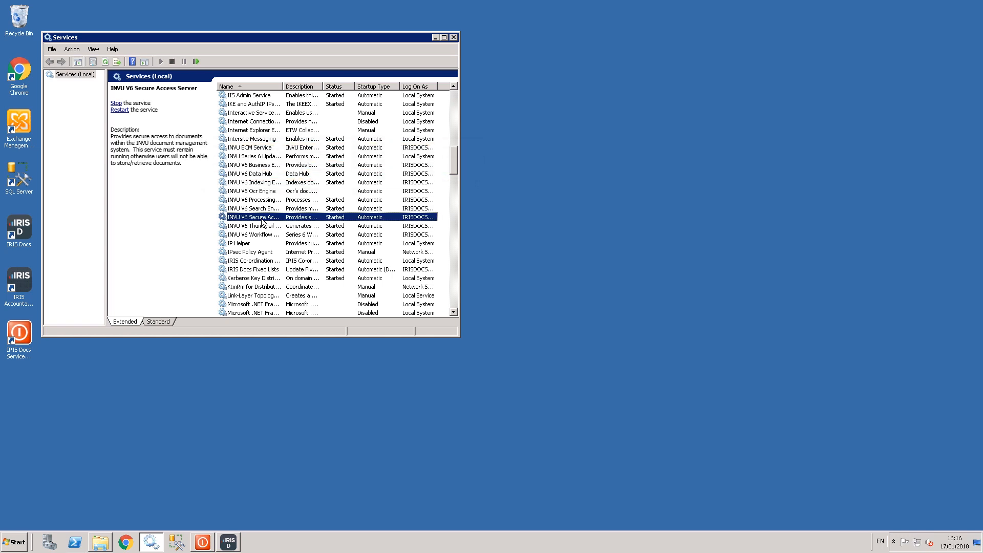
click(256, 149)
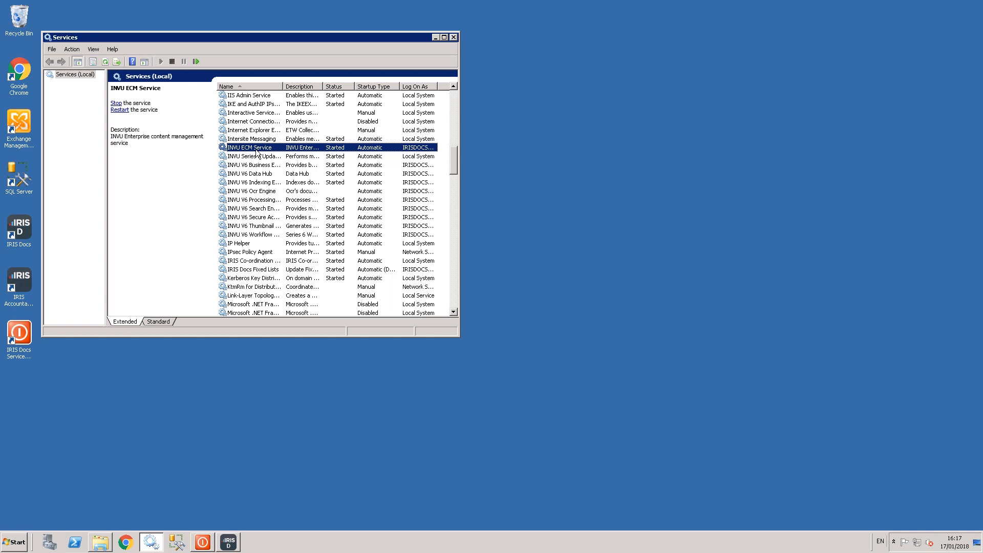
click(250, 271)
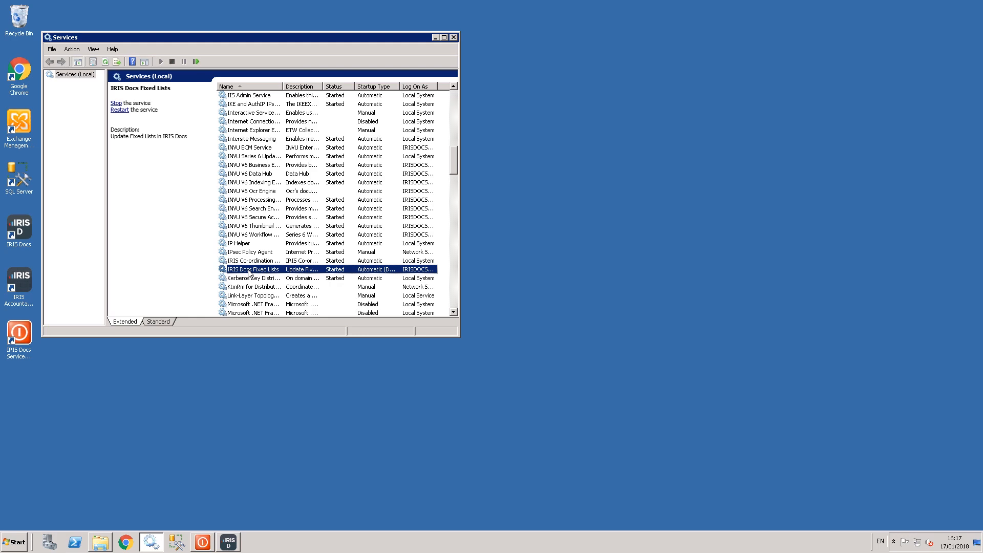
click(253, 201)
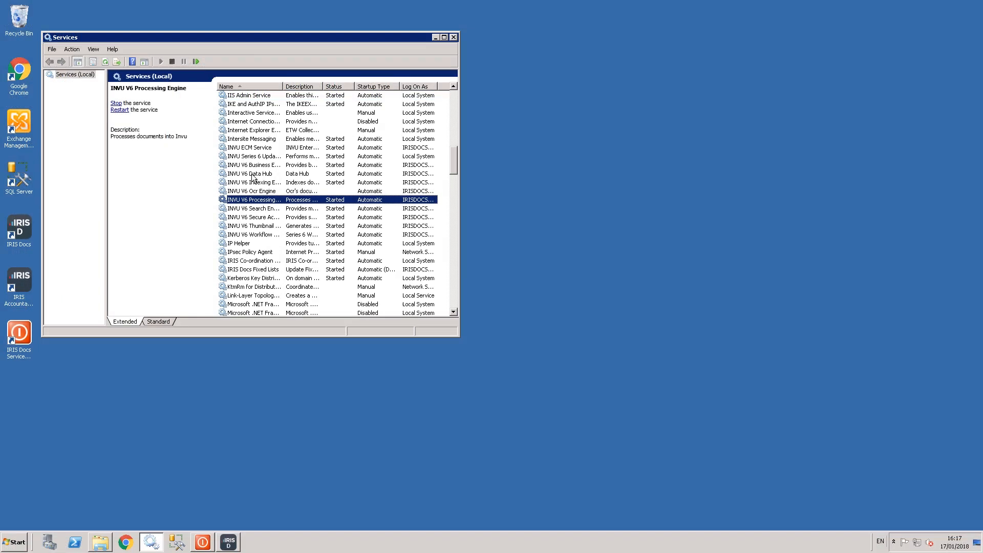
click(251, 174)
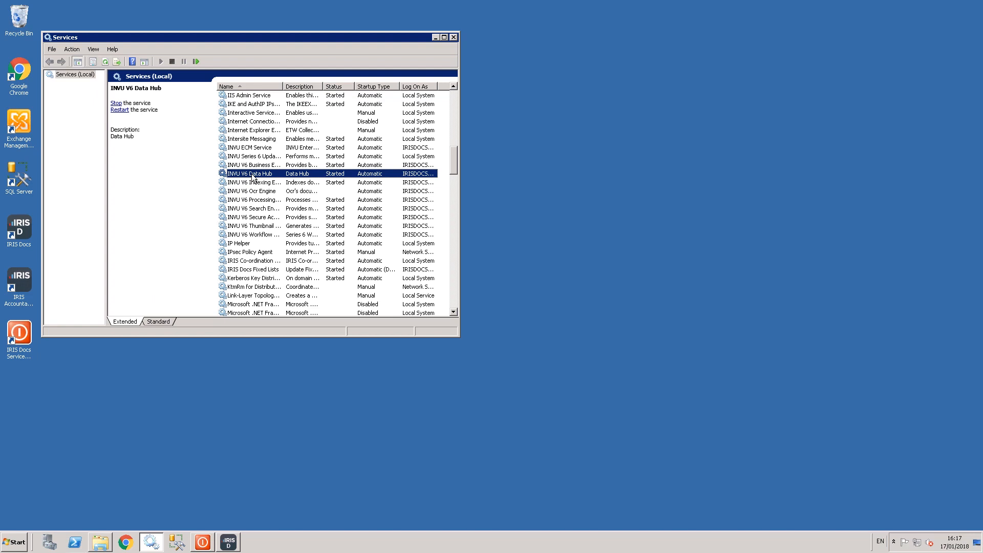
click(251, 209)
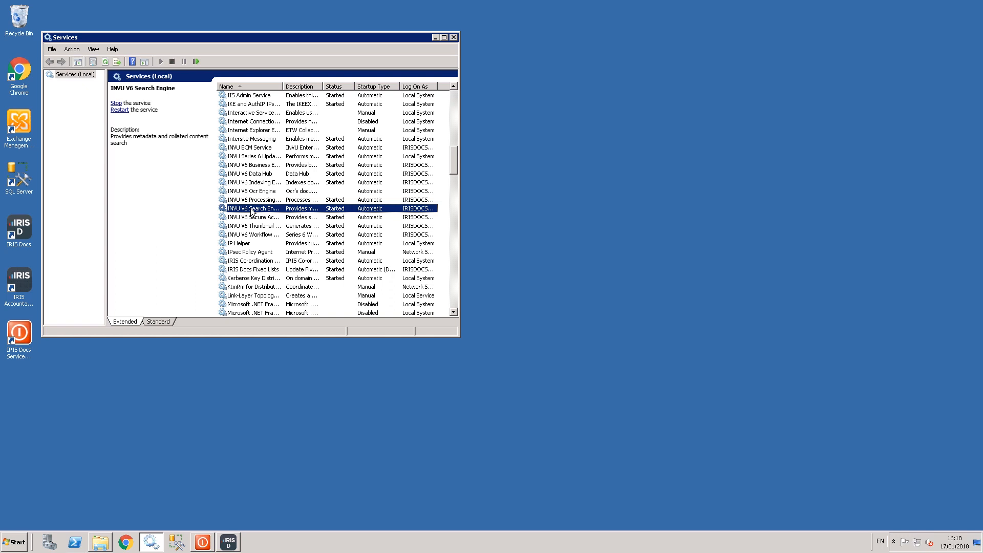
click(262, 193)
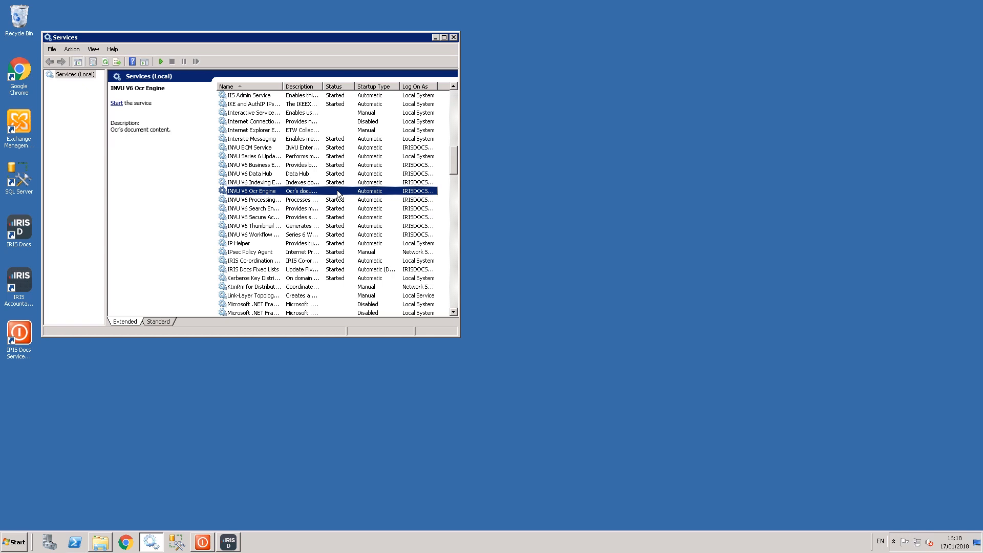
click(252, 184)
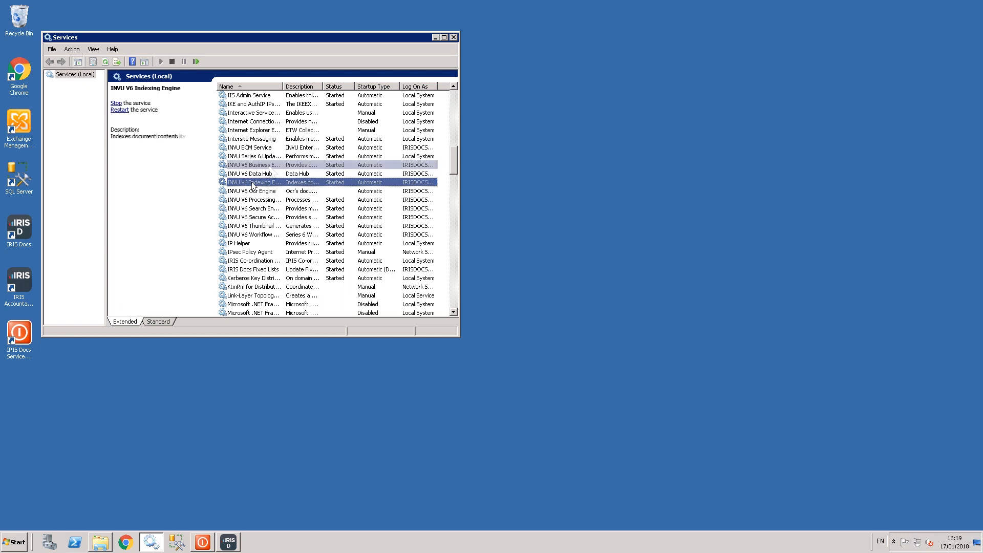
Open the properties of the INVU V6 Business Engine service and inspect the account it logs on with.
click(270, 167)
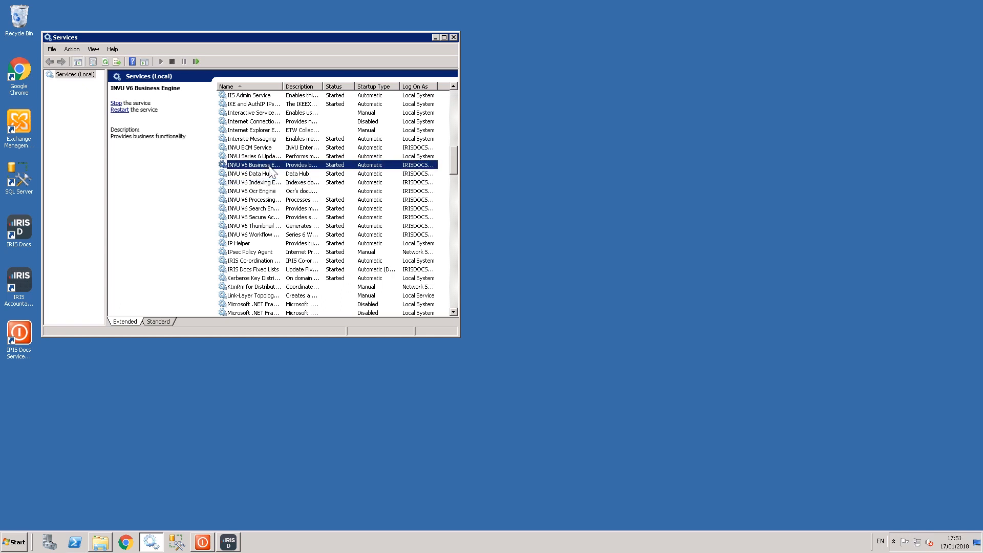
double_click(270, 167)
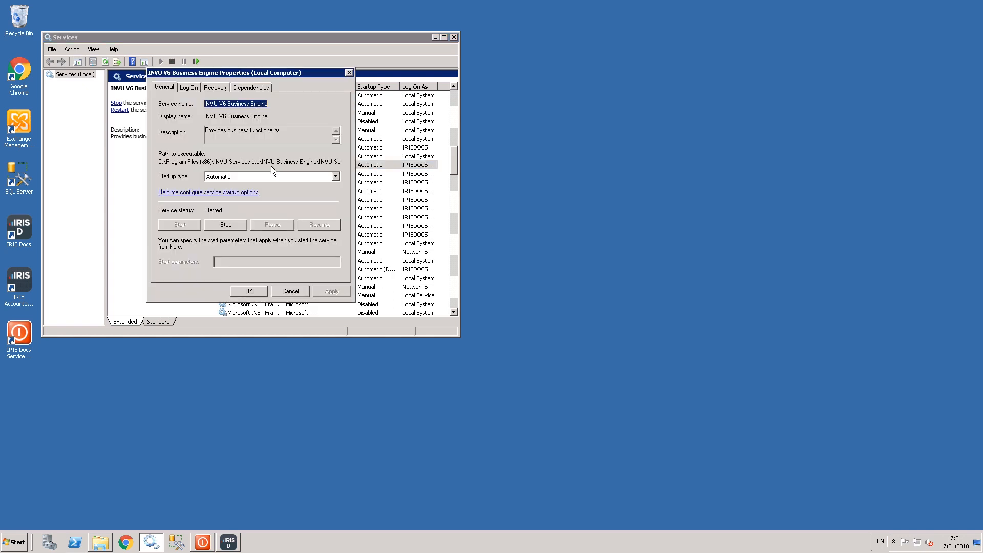
click(188, 87)
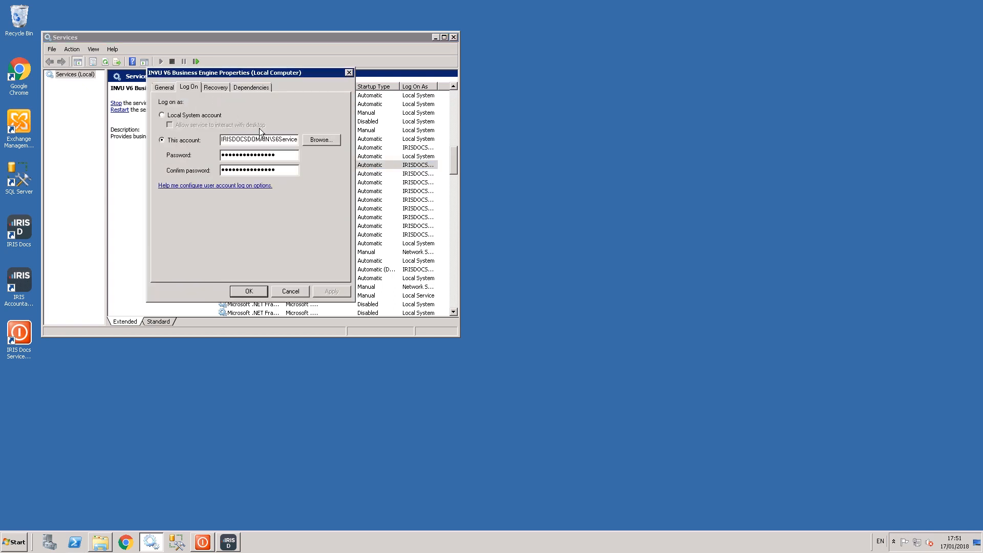
drag(270, 141, 312, 143)
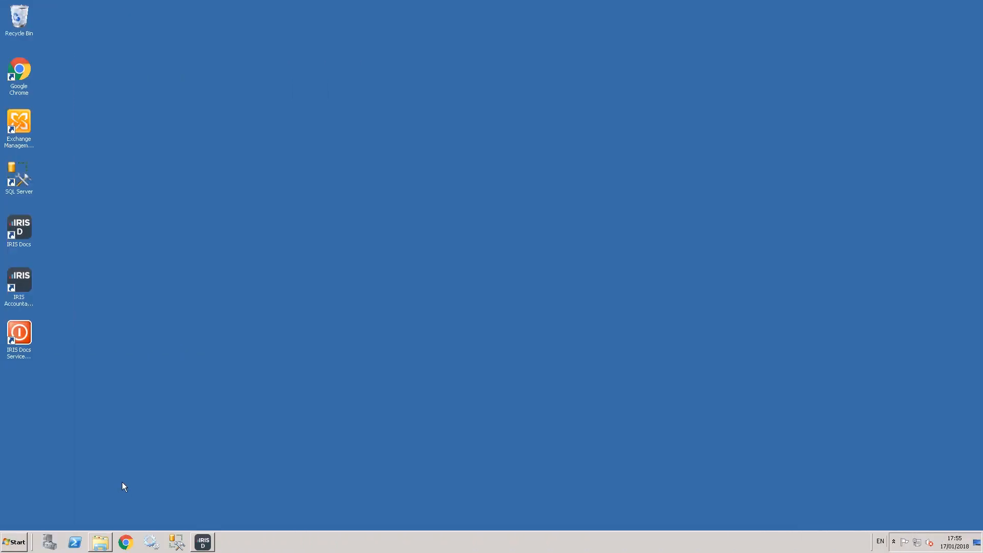
In Windows Services, find the INVU services and view the descriptions of the ECM, Series 6 Update, Business Engine and Data Hub services.
click(151, 541)
click(273, 201)
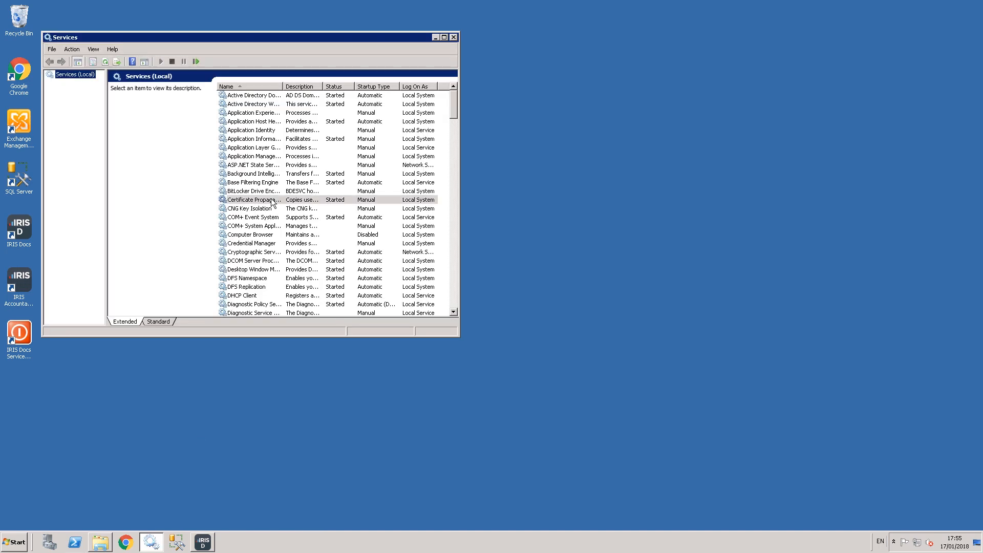
key(i)
key(n)
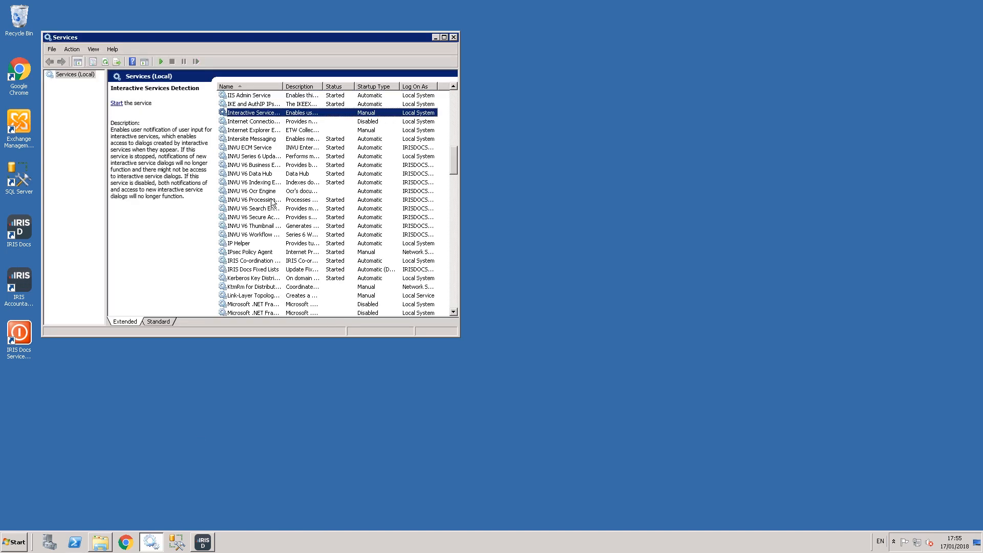
key(v)
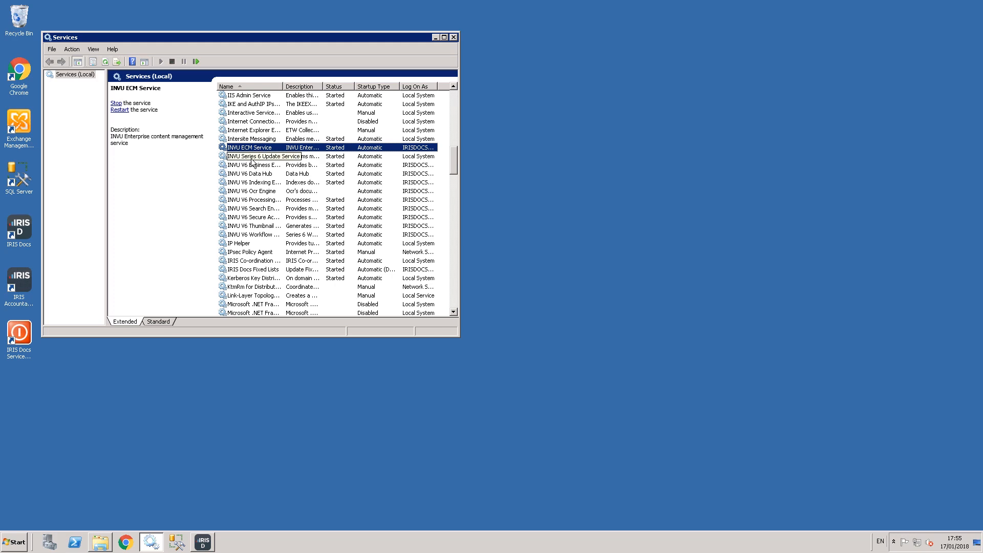
click(252, 159)
click(251, 166)
click(251, 174)
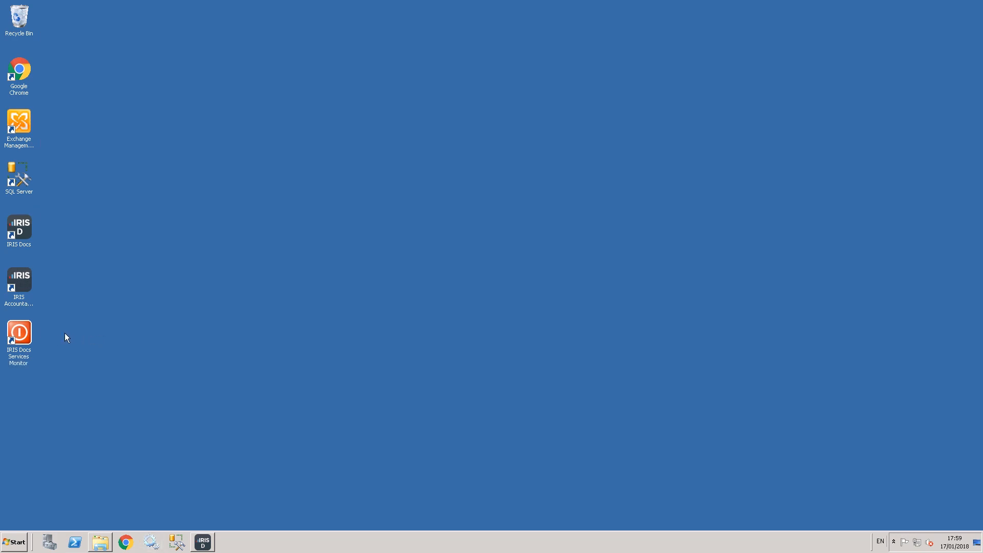
Open the IRIS Docs Services Monitor and check the status of the services in the INVU Service Controller.
click(21, 337)
double_click(20, 336)
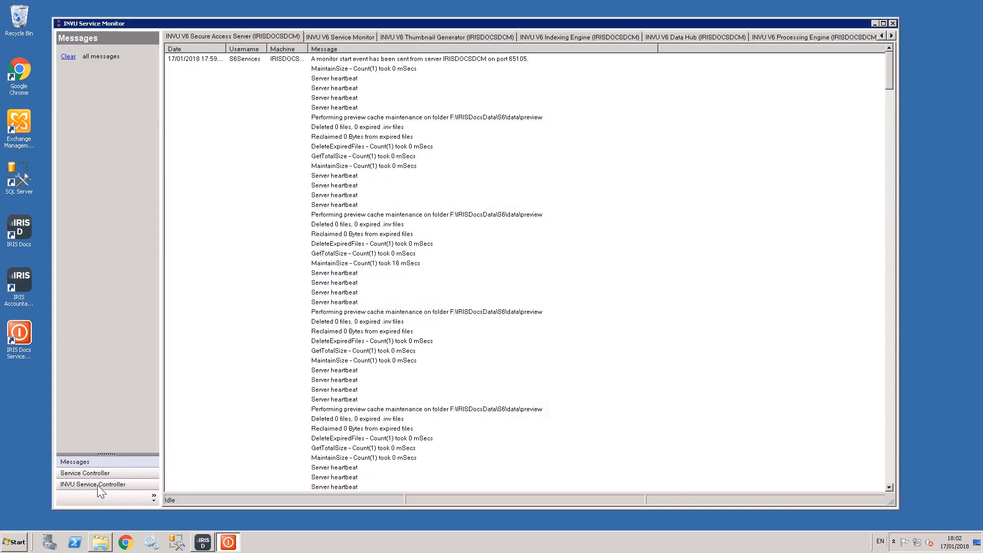
click(98, 485)
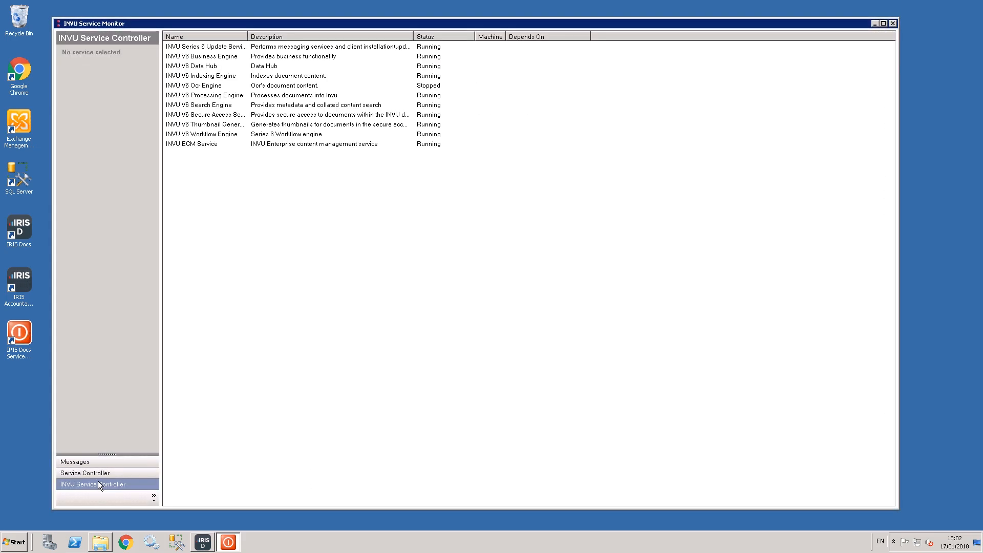
Review the monitor messages of the INVU V6 Processing Engine and Data Hub, and close the monitor.
click(94, 463)
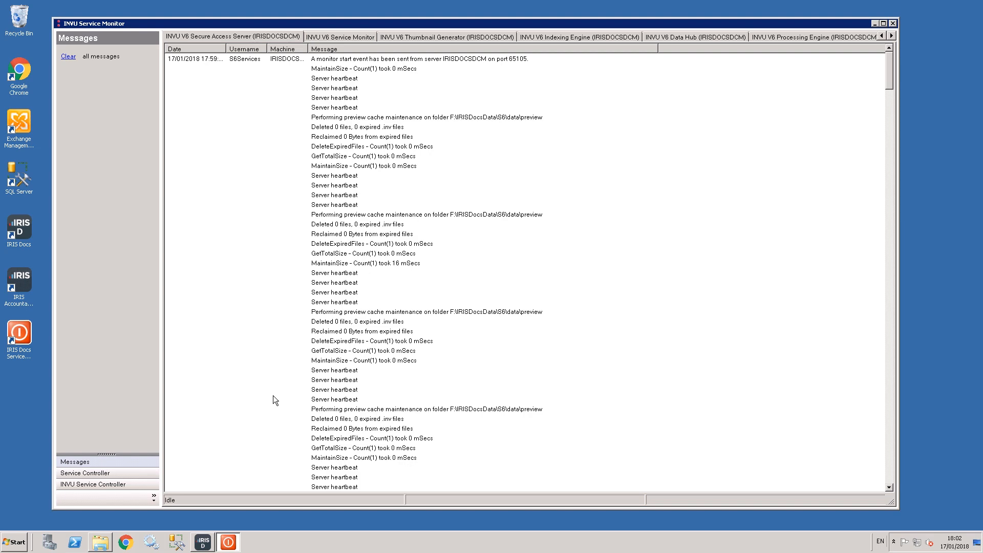
click(803, 39)
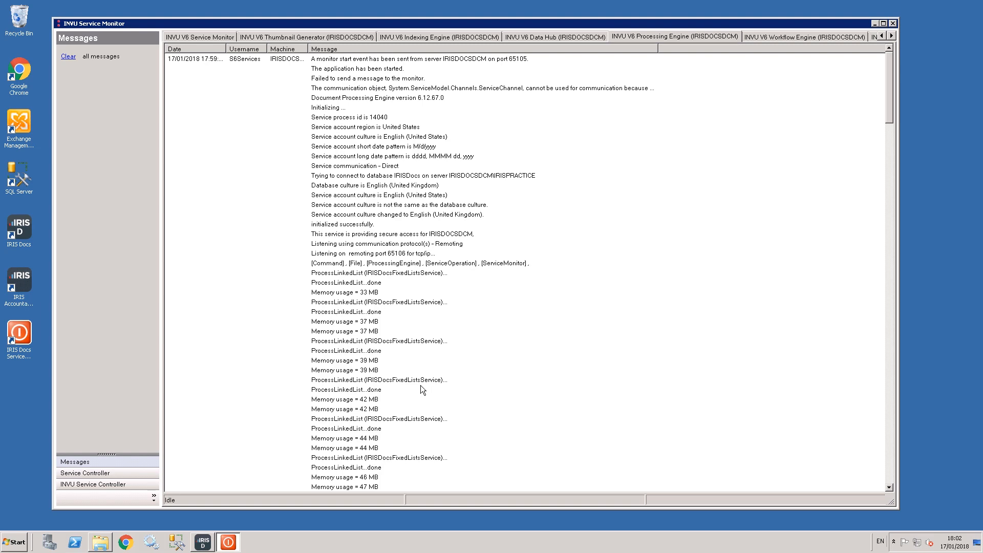
drag(889, 97, 862, 232)
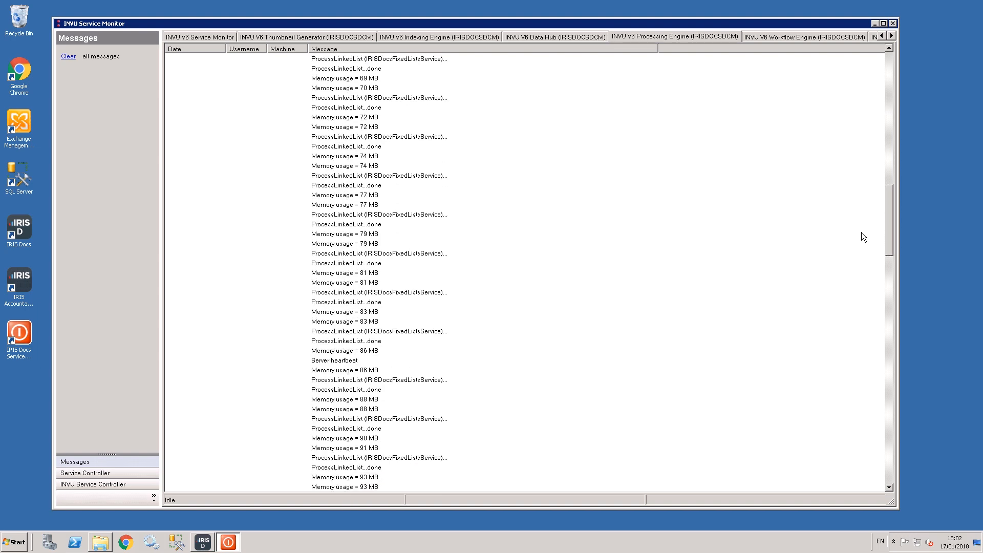
click(528, 36)
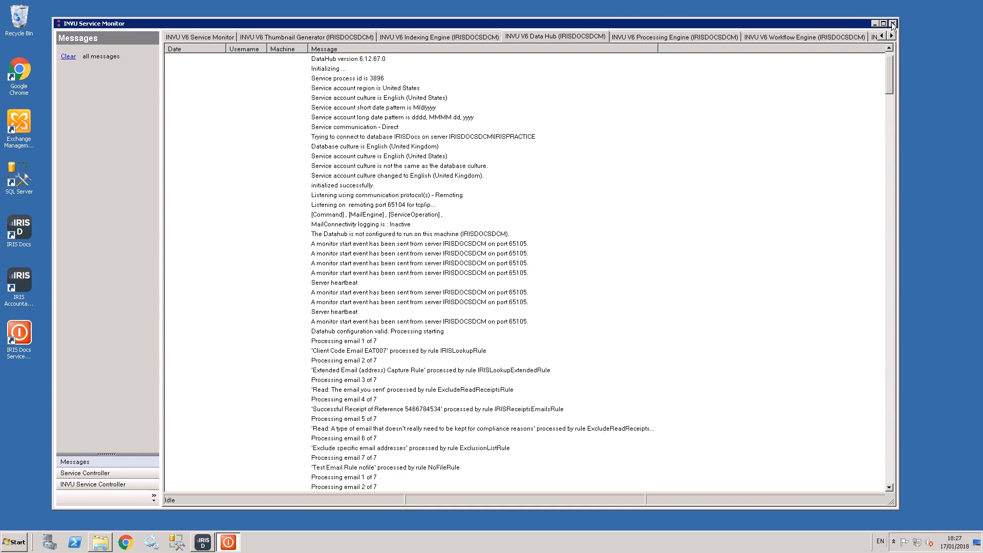
click(893, 24)
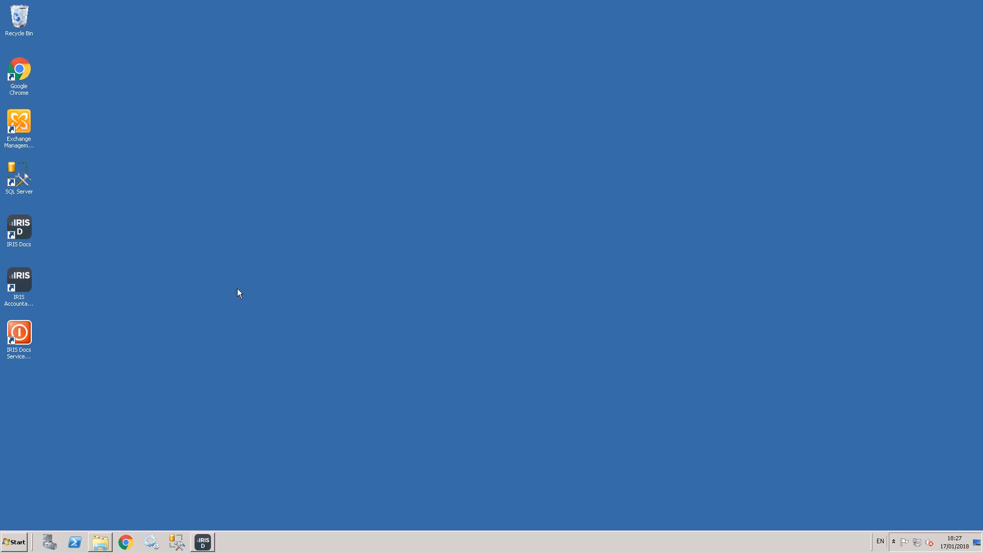
Switch to Windows Explorer and examine the INVU service log files and their folder path, C:\ProgramData\Invu.
click(26, 335)
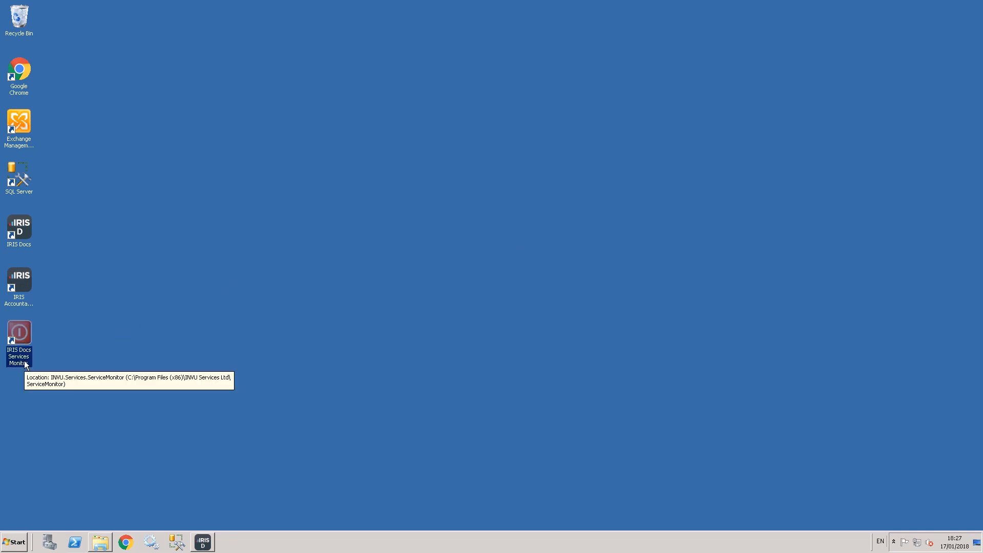
click(100, 541)
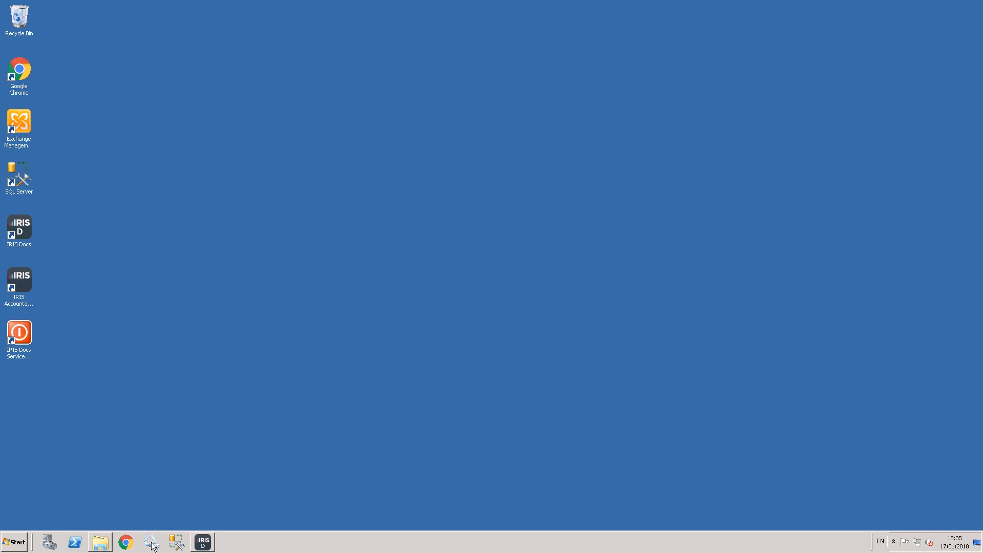
click(24, 326)
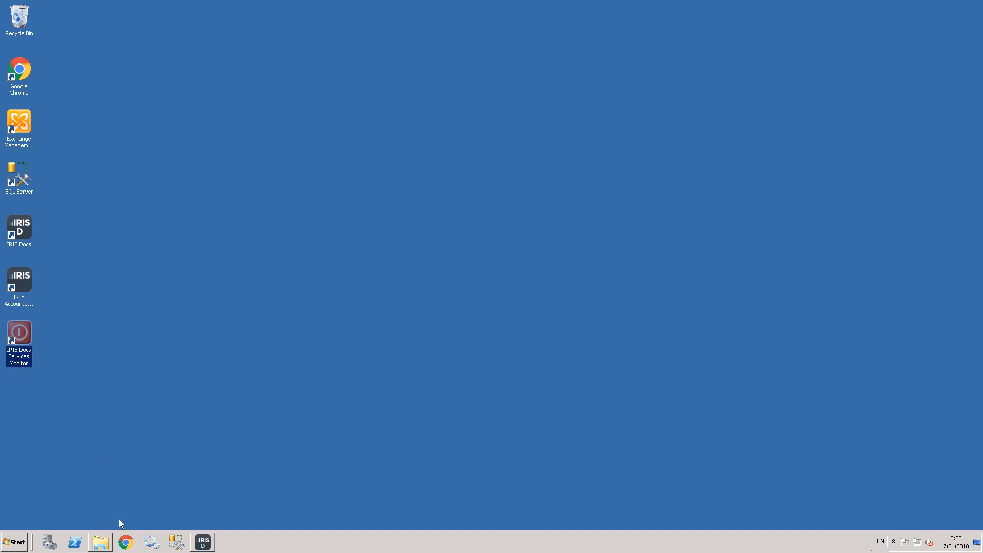
click(108, 541)
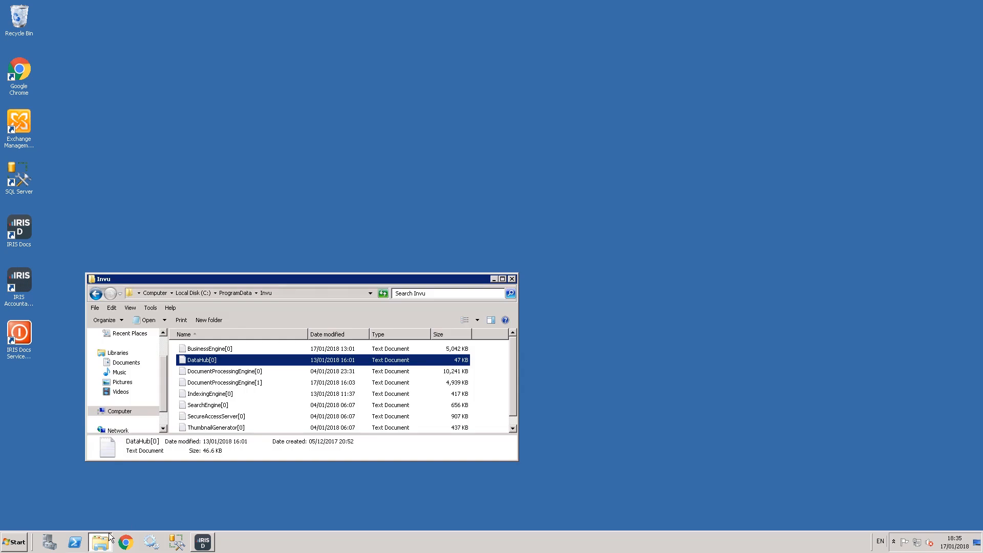
click(201, 383)
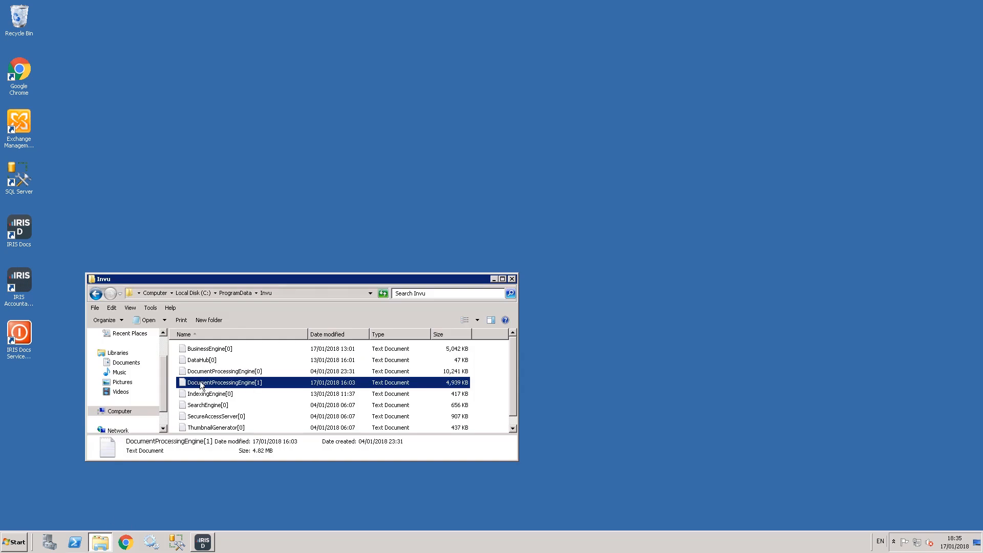
click(293, 295)
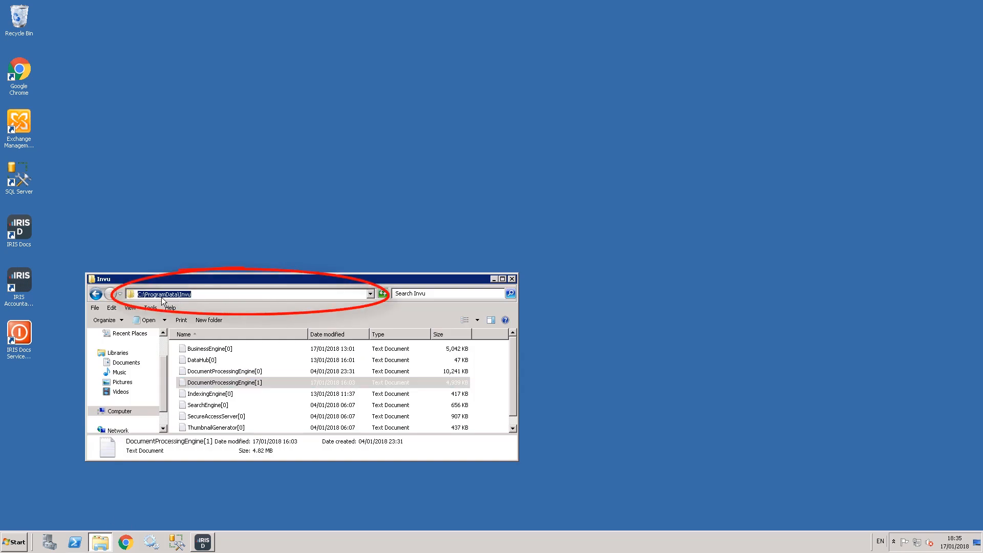
click(202, 394)
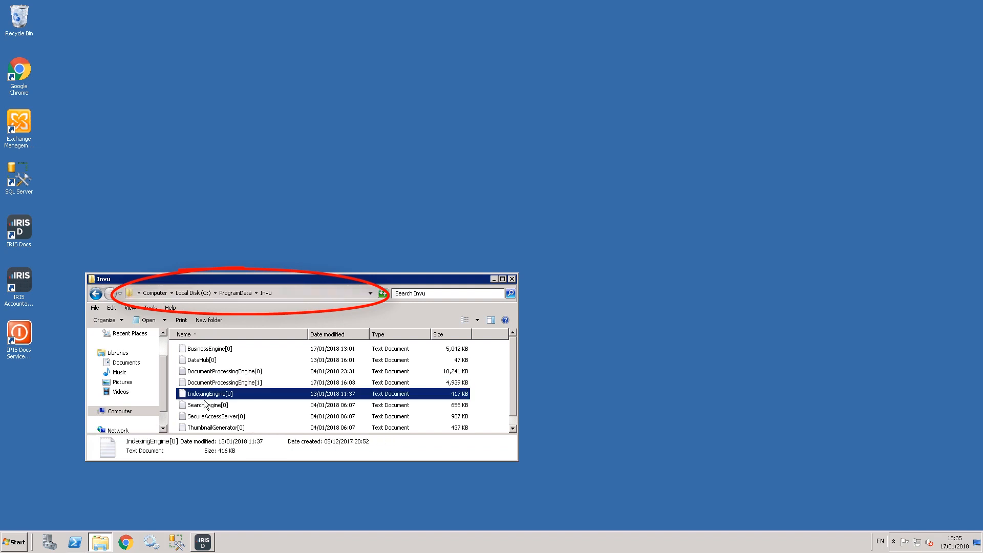
scroll(207, 405, down, 1)
scroll(212, 408, up, 1)
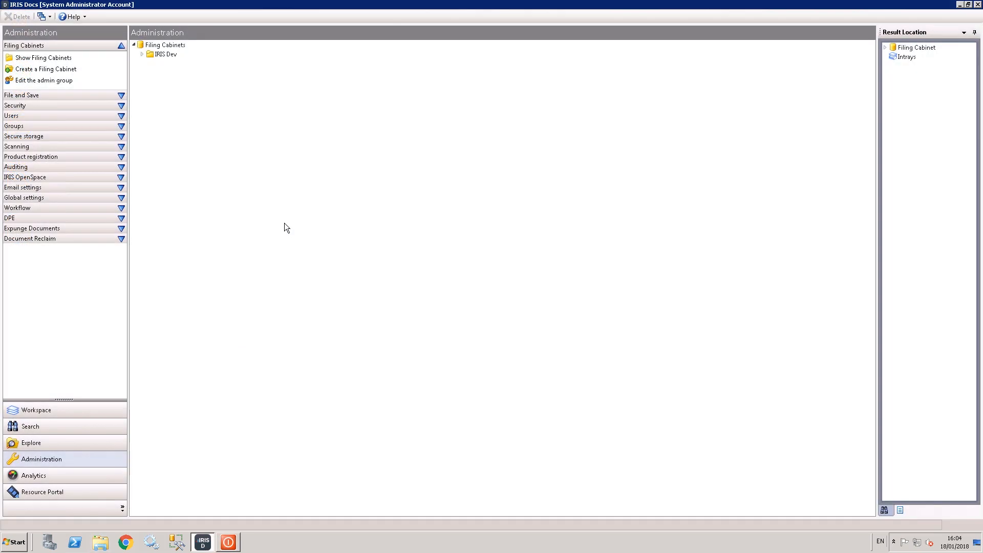
Switch to IRIS Docs and open the Analytics area.
click(32, 478)
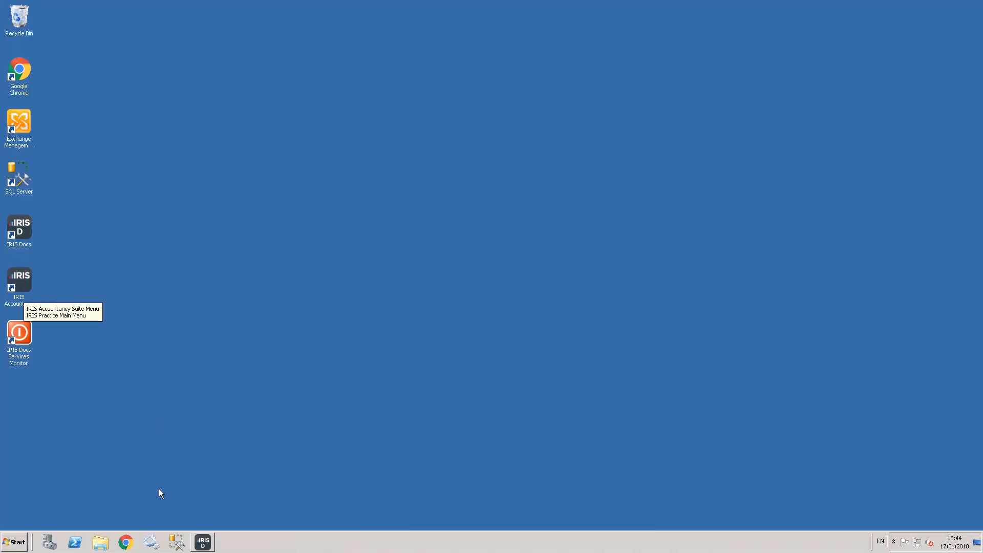
In Windows Services, stop the INVU V6 Data Hub and IRIS Docs Fixed Lists services.
click(152, 543)
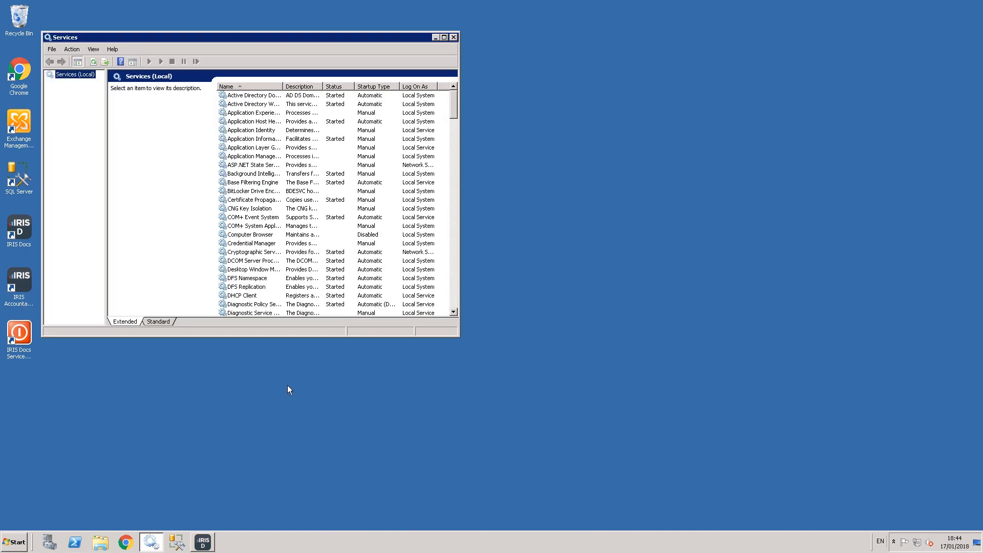
click(283, 235)
text(inv)
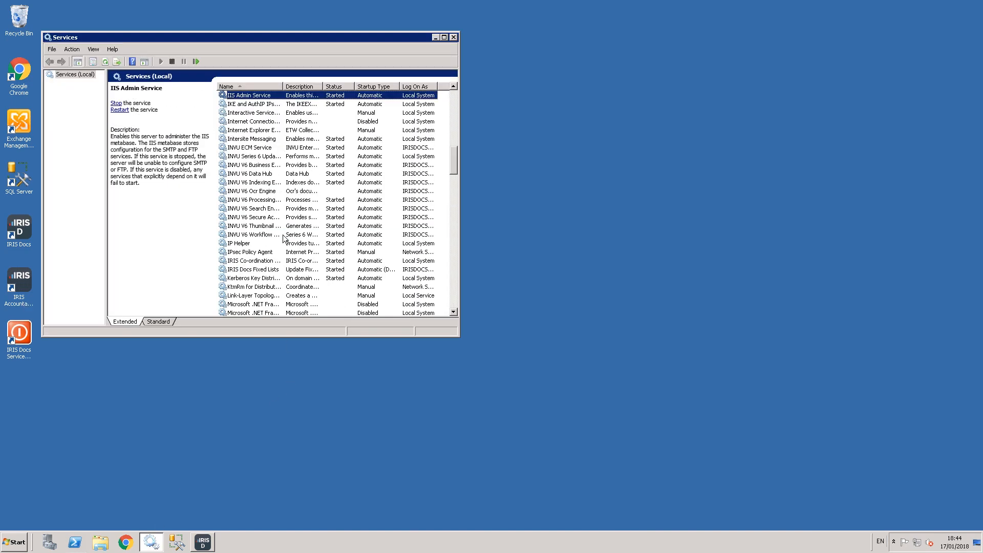
click(253, 174)
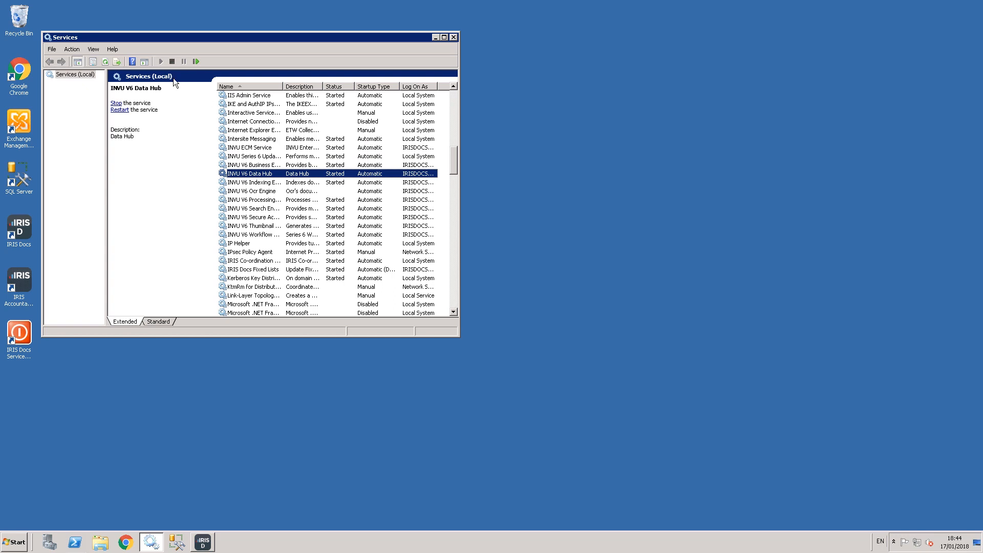
click(172, 61)
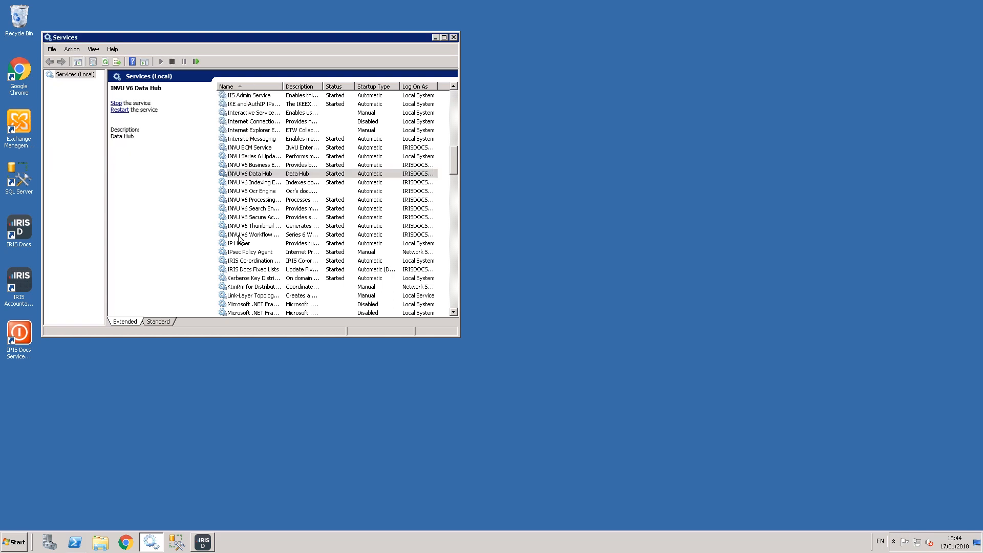
click(238, 270)
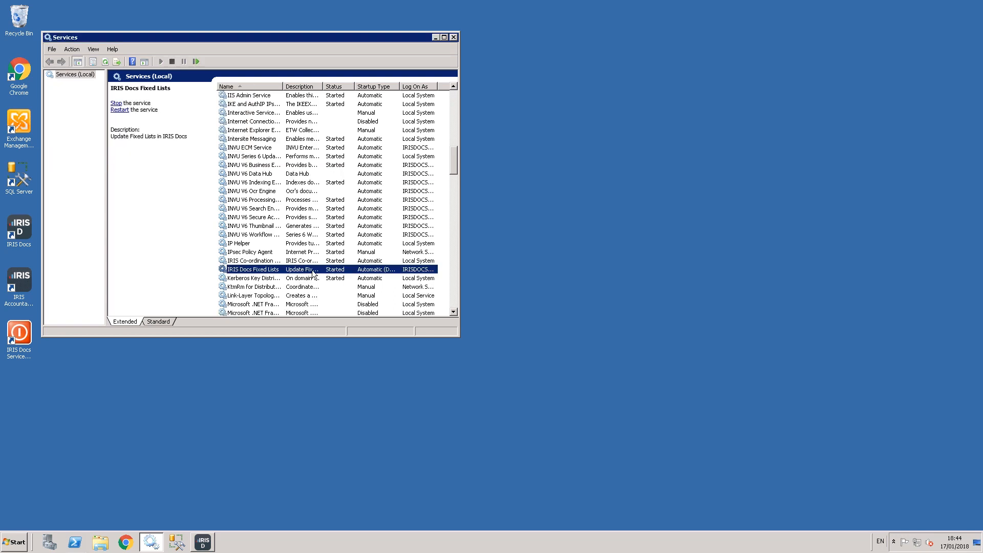
click(172, 61)
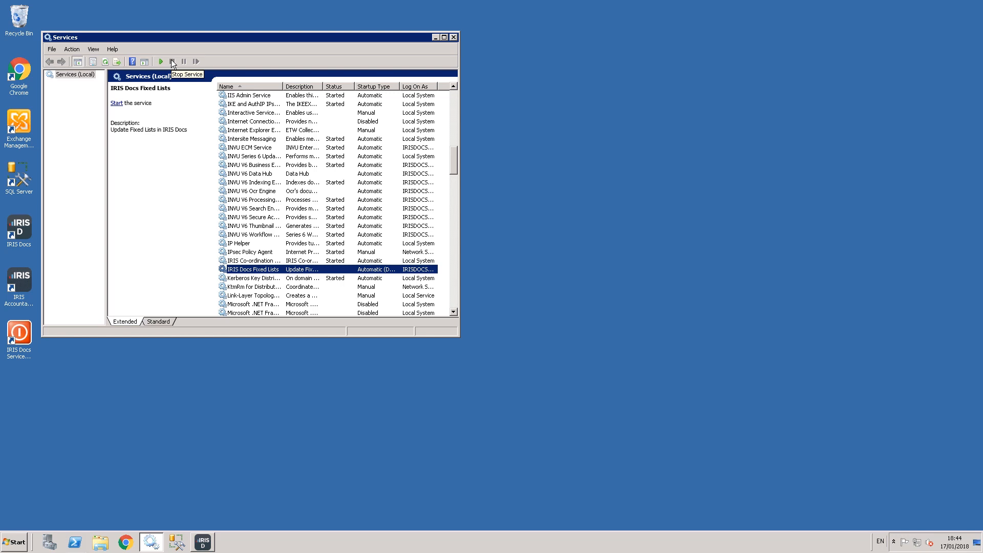
Start the INVU V6 Data Hub service, followed by the IRIS Docs Fixed Lists service.
click(250, 174)
click(161, 61)
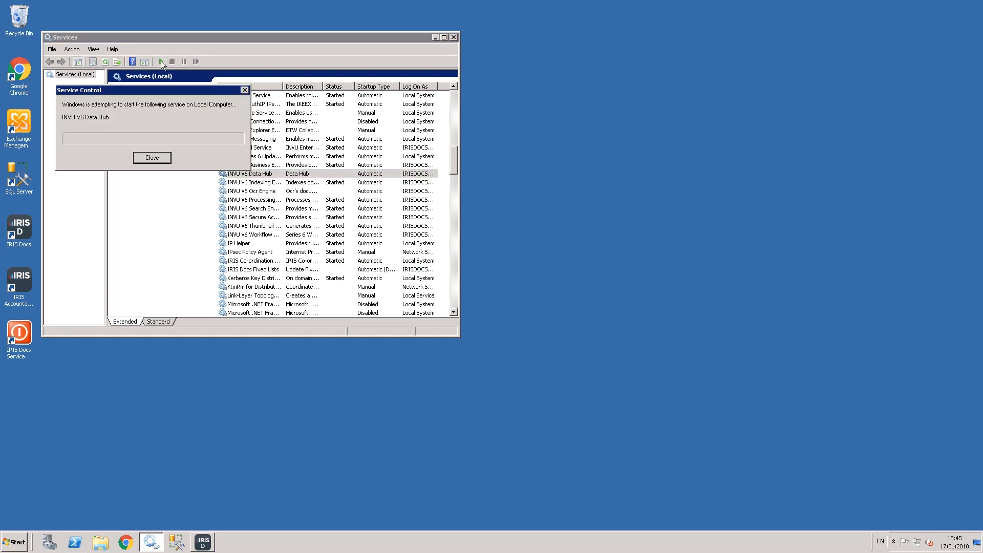
click(250, 270)
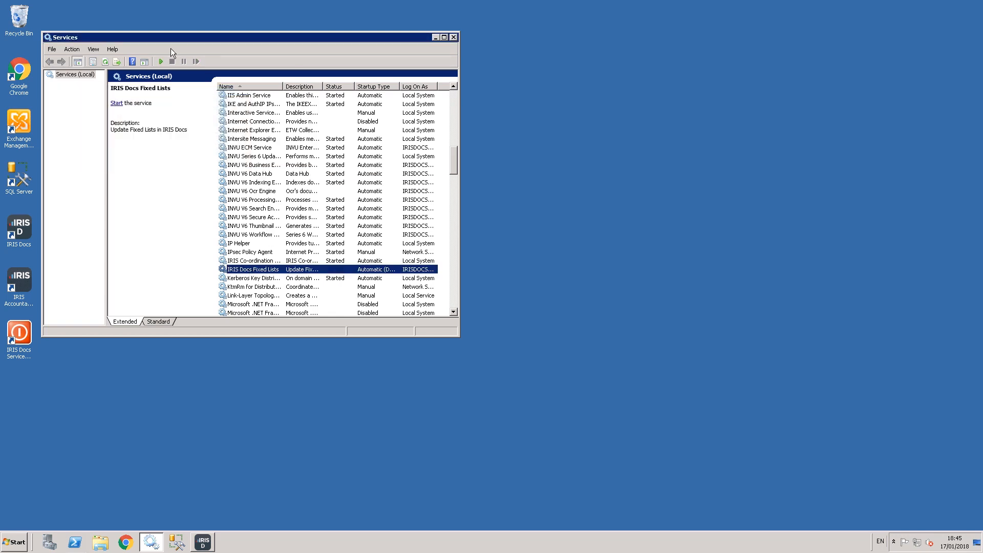
click(161, 61)
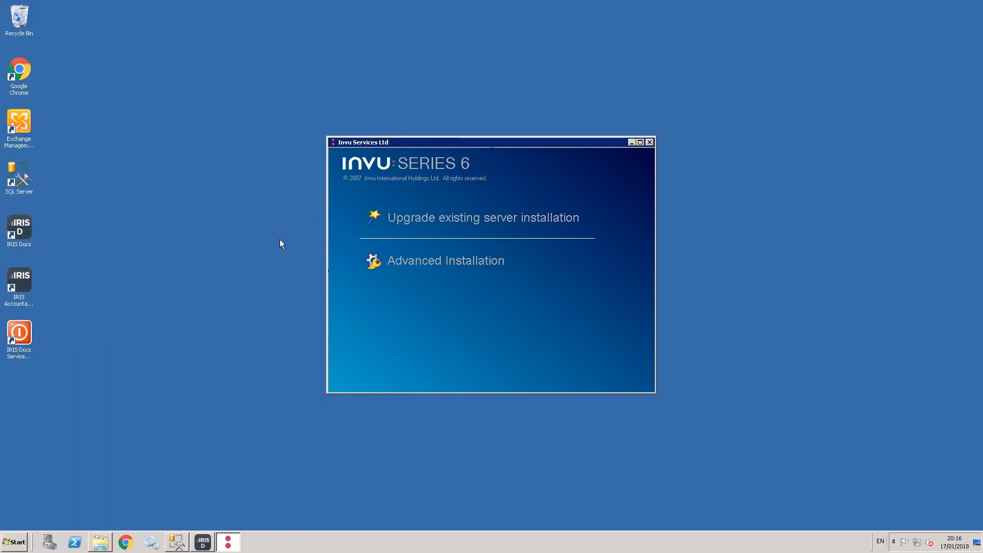
Switch to SQL Server Management Studio and view the tasks available for the IRISDocs database.
click(176, 541)
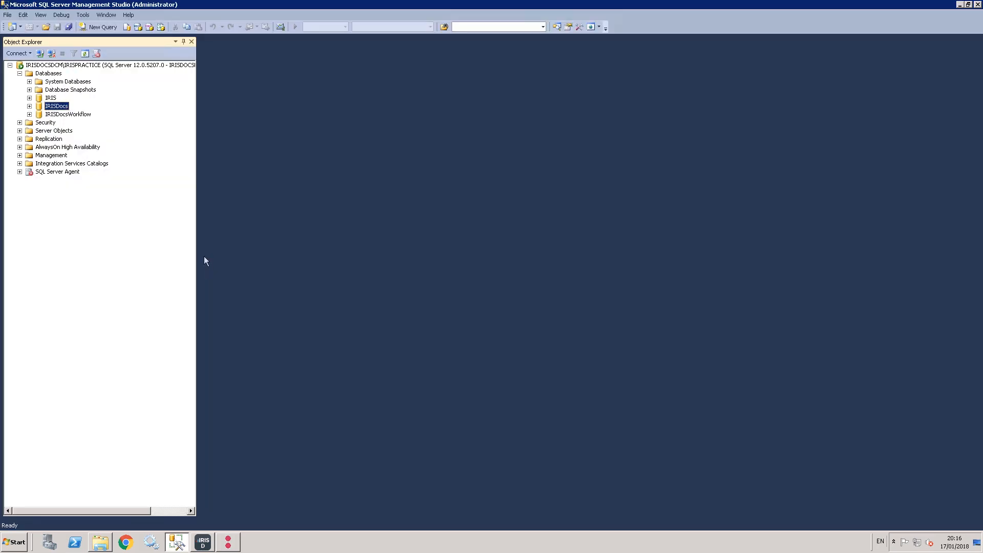
right_click(64, 109)
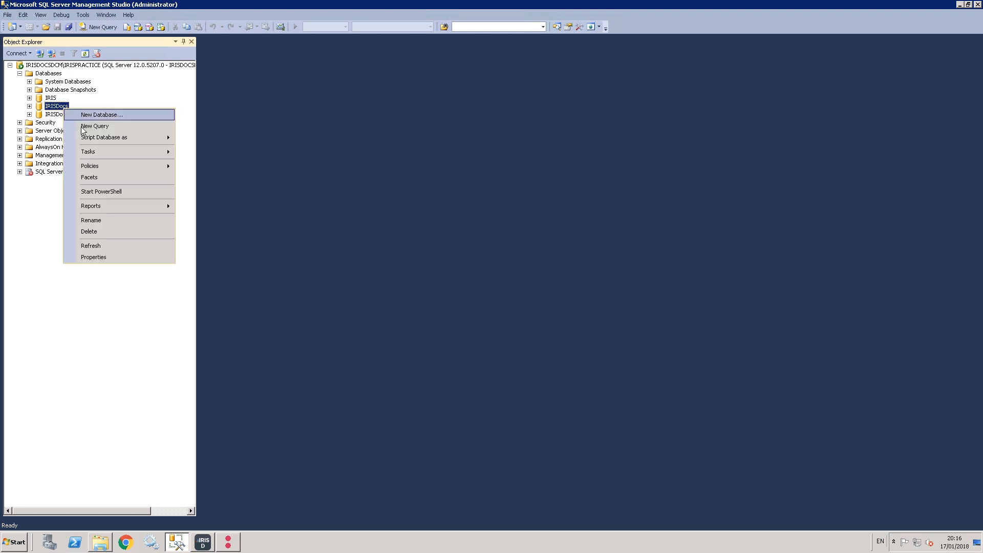
mouse_move(102, 154)
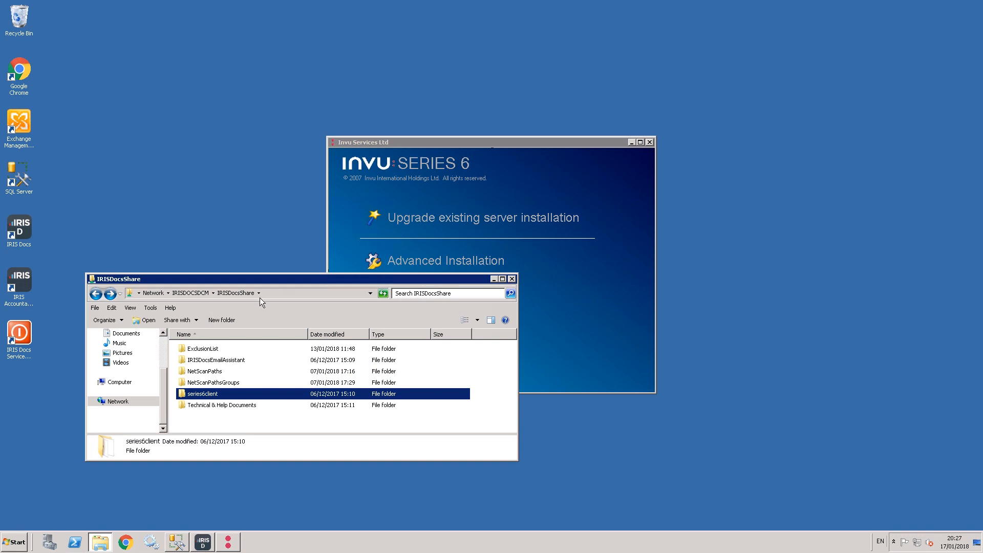
In the IRISDocsShare network folder, open series6client, locate the Setup application and inspect the folder's path.
double_click(222, 396)
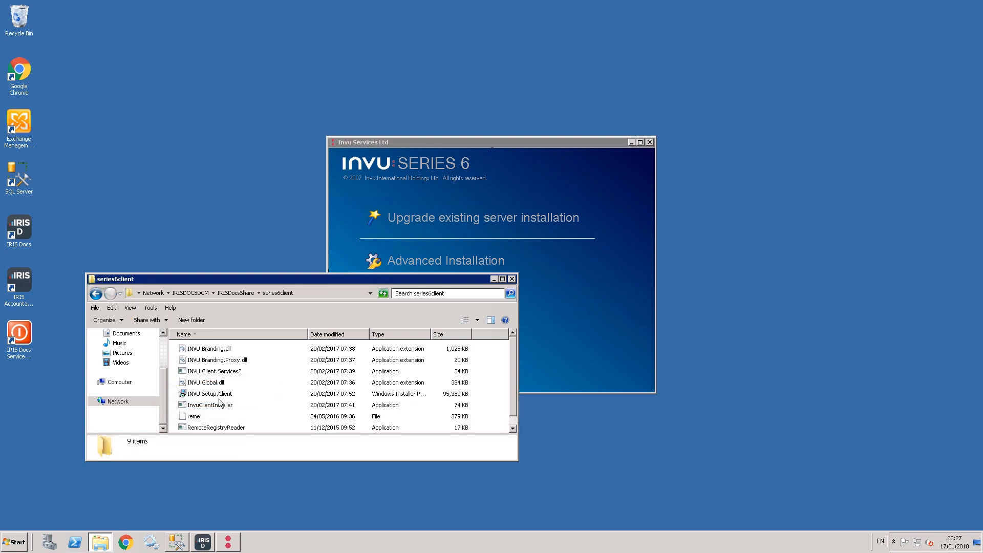
scroll(221, 403, down, 1)
click(198, 426)
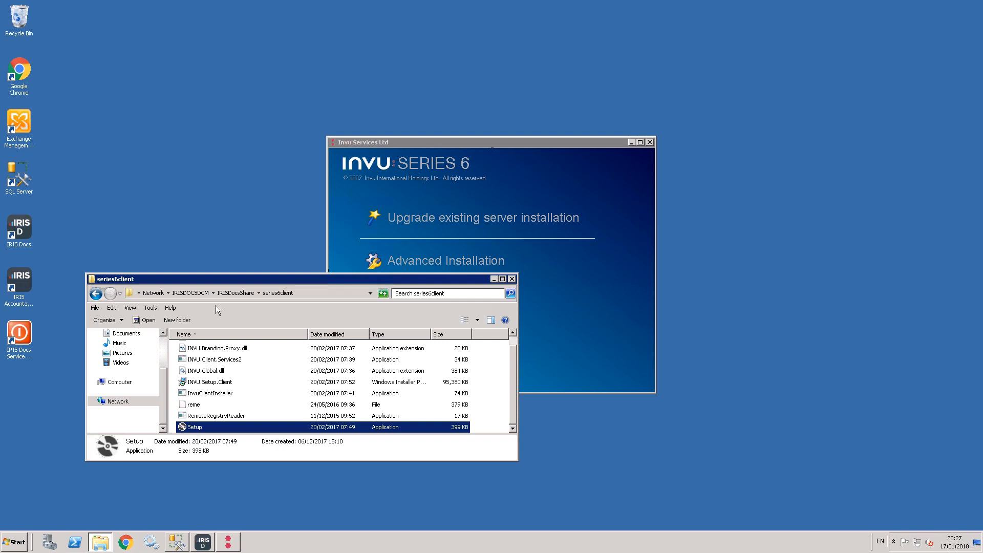
click(226, 294)
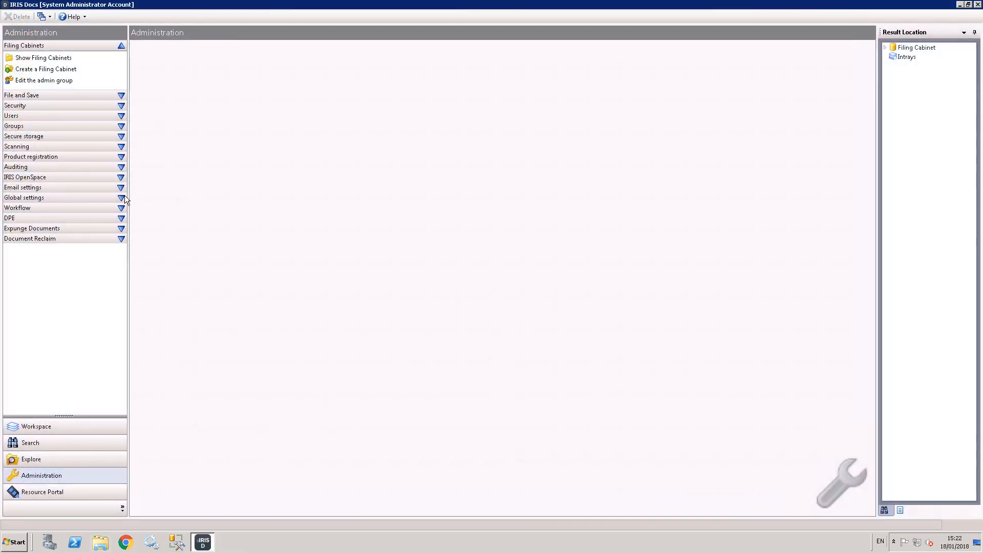
Open the global system settings and inspect the Office Add-in Install Path in the Outlook Addin configuration.
click(121, 198)
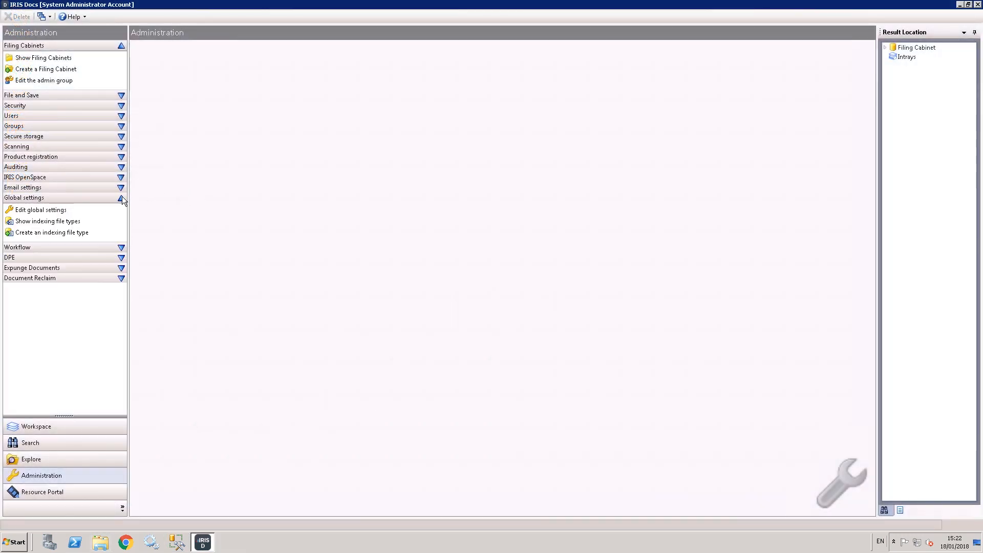
click(28, 211)
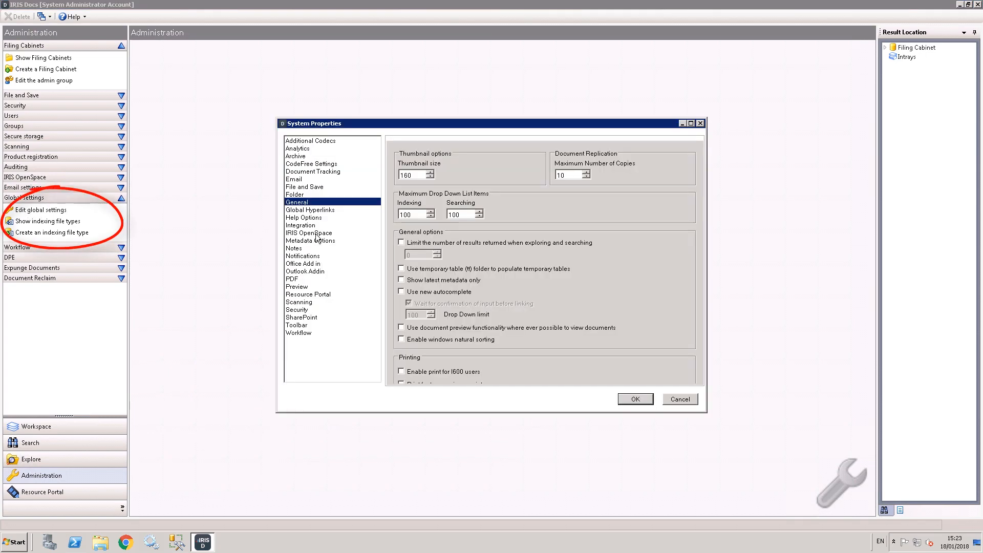
click(299, 271)
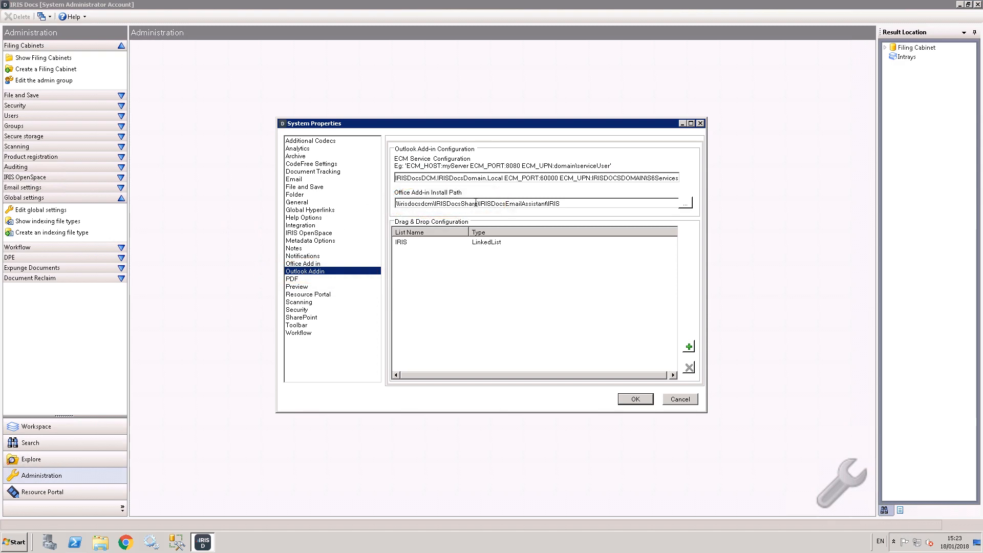
drag(479, 204, 388, 255)
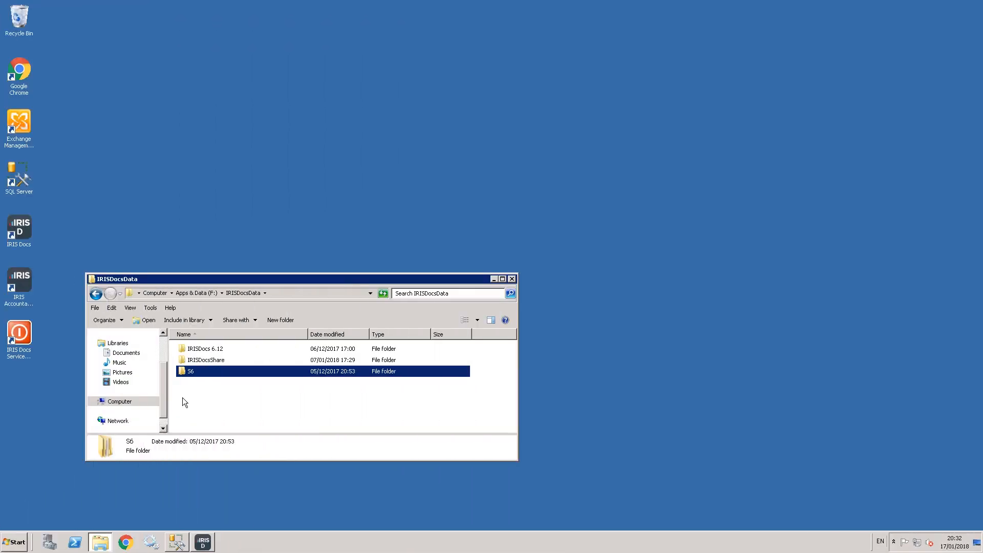
Switch to SQL Server Management Studio and bring up the actions available for the IRISDocs database.
click(179, 544)
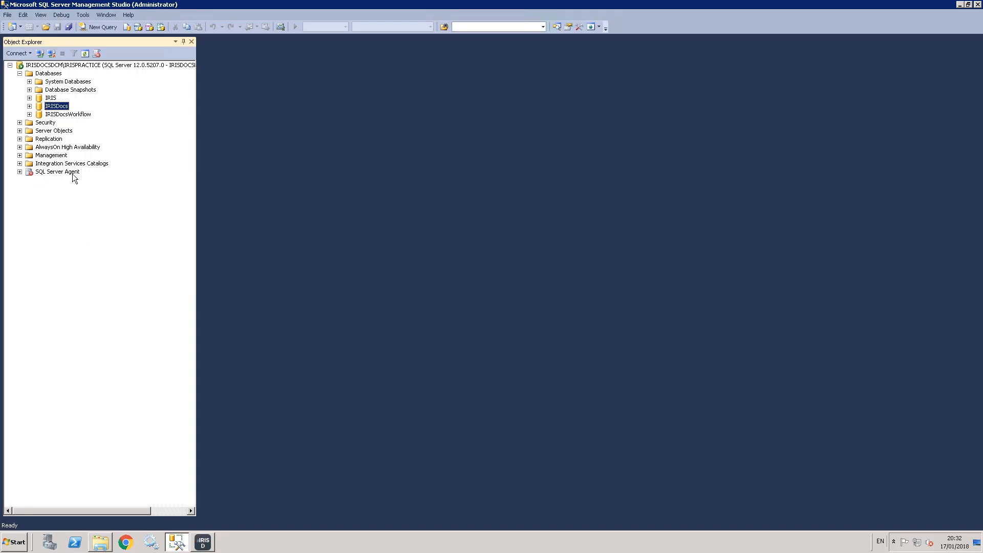
right_click(60, 108)
mouse_move(92, 152)
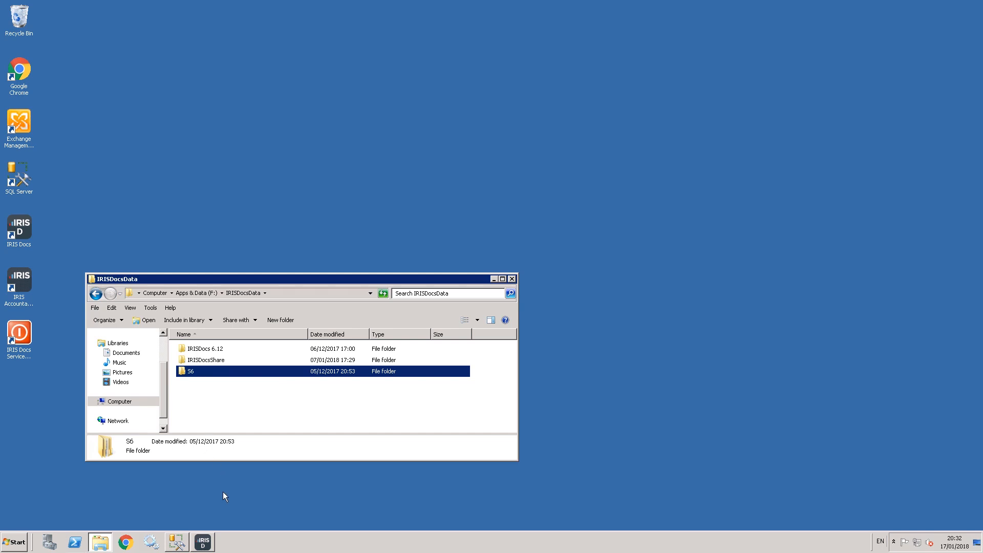
Switch to IRIS Docs, check the secure storage location of the Default Store, and locate the S6 folder in IRISDocsData.
click(207, 543)
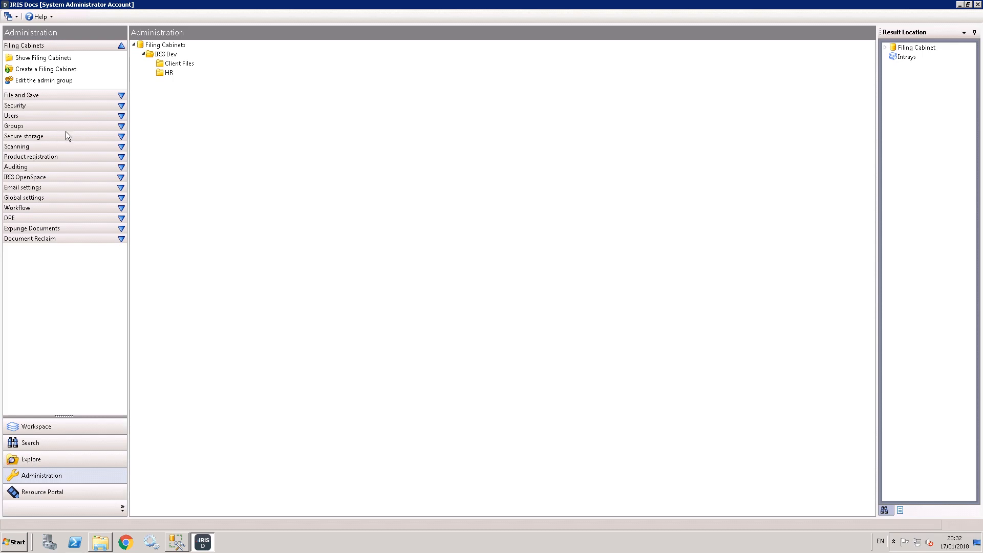
click(55, 136)
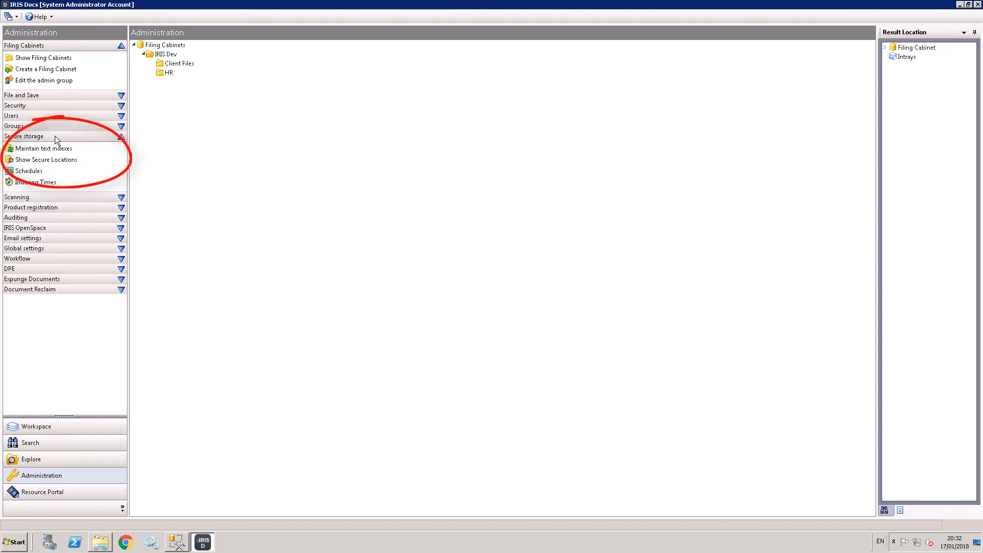
click(31, 161)
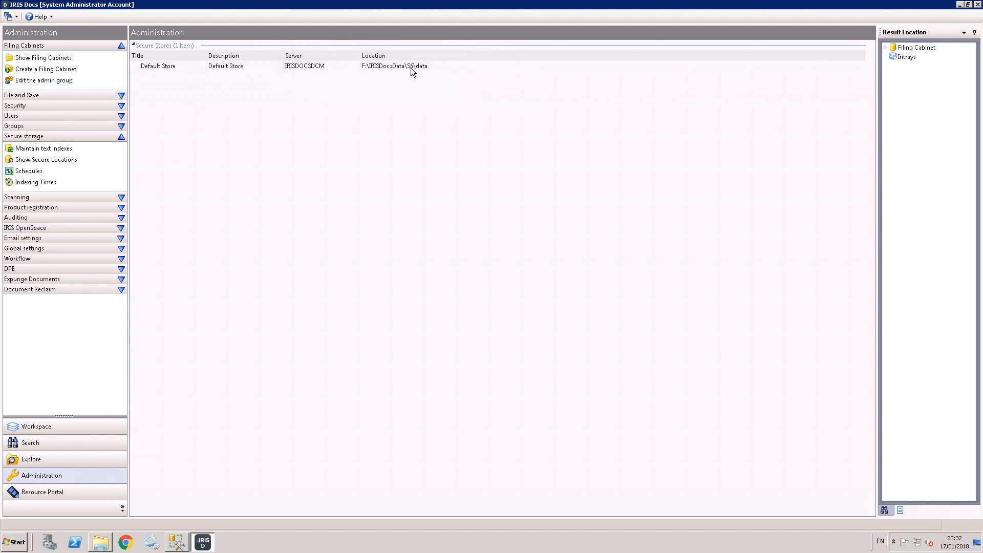
click(960, 5)
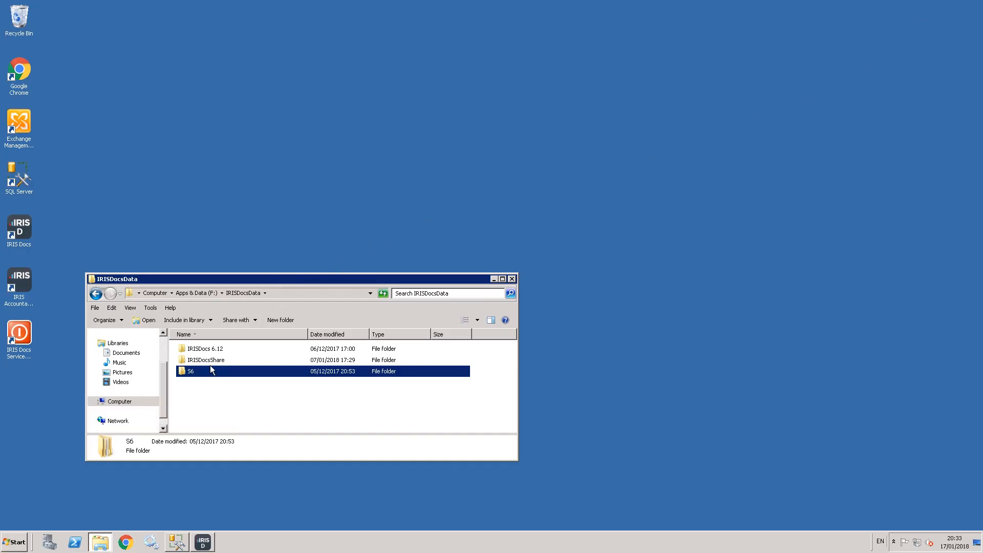
mouse_move(211, 372)
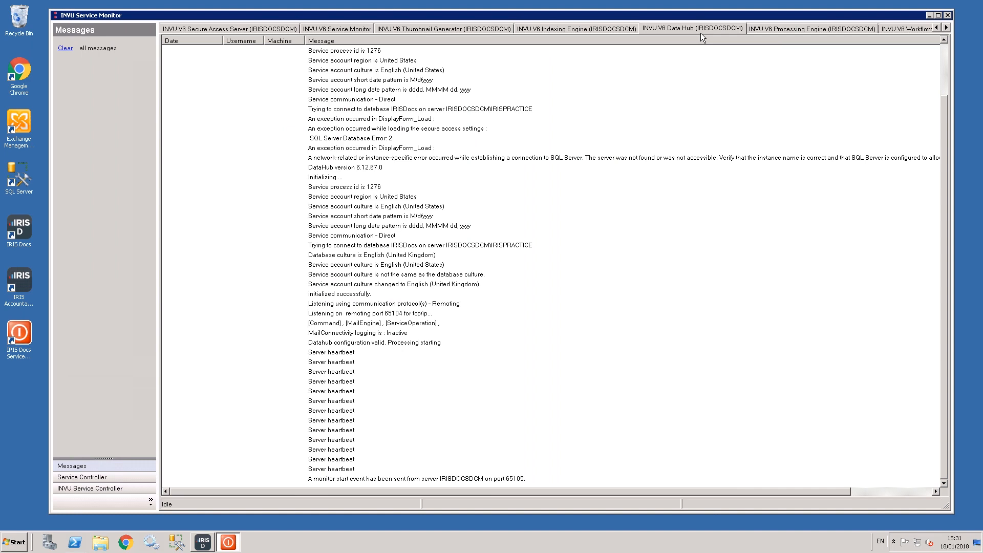
Leave the INVU Service Monitor, list the email paths in IRIS Docs and open the IRISDocsEmailManager mail setup.
click(930, 15)
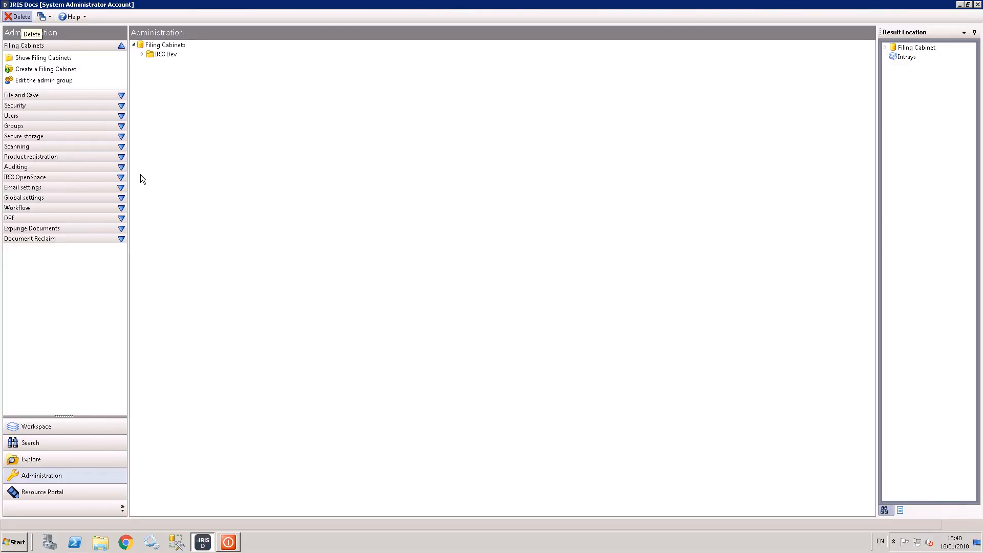
click(121, 188)
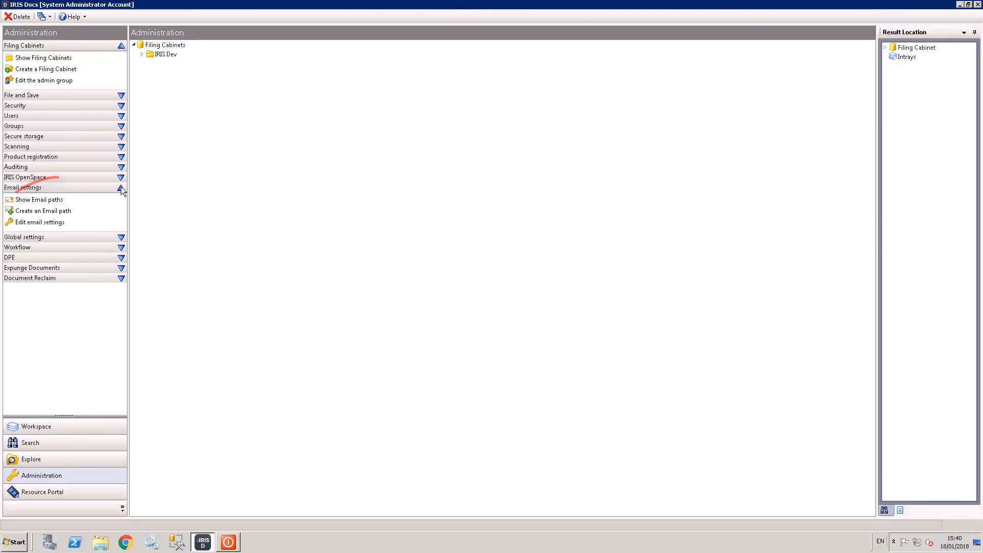
click(39, 201)
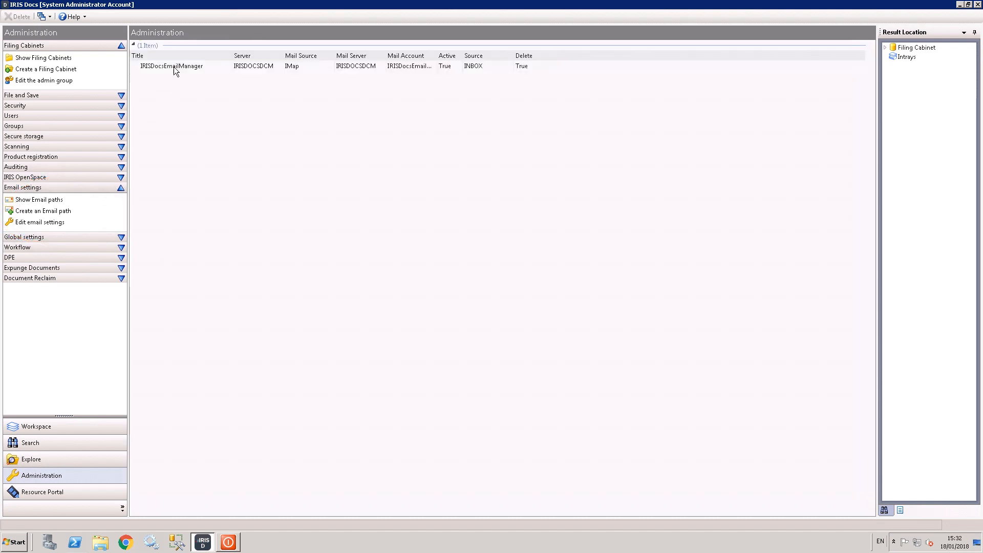
click(173, 67)
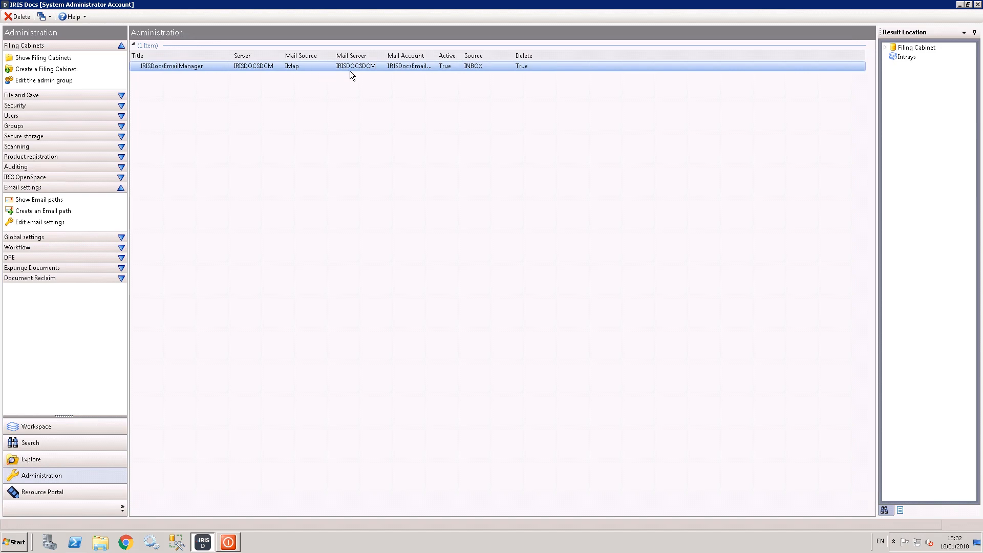
double_click(401, 69)
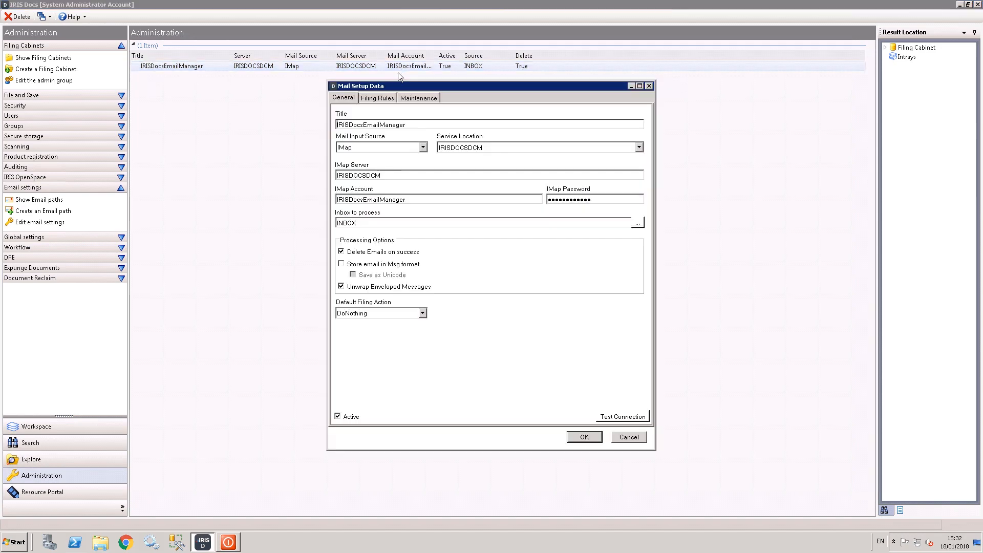
Review the filing rules for NOFILE mail, out-of-office messages, automatic replies and read receipts, inspecting the NoFileRule expression.
click(374, 100)
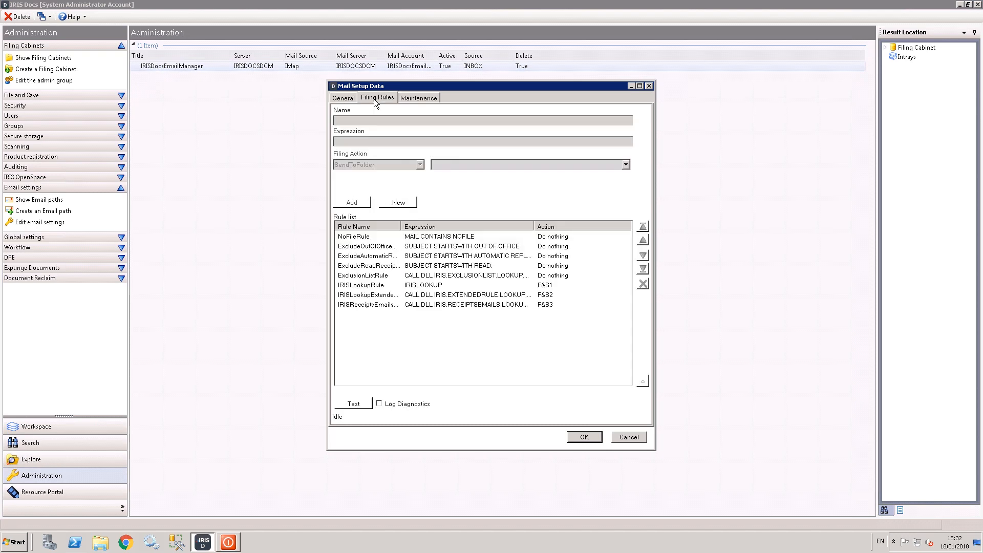
click(355, 238)
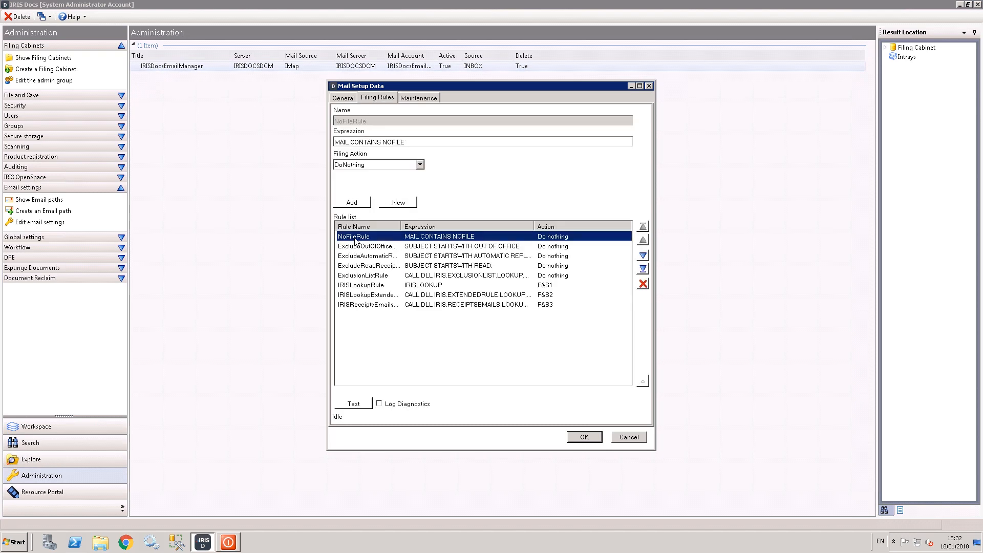
drag(405, 142, 335, 142)
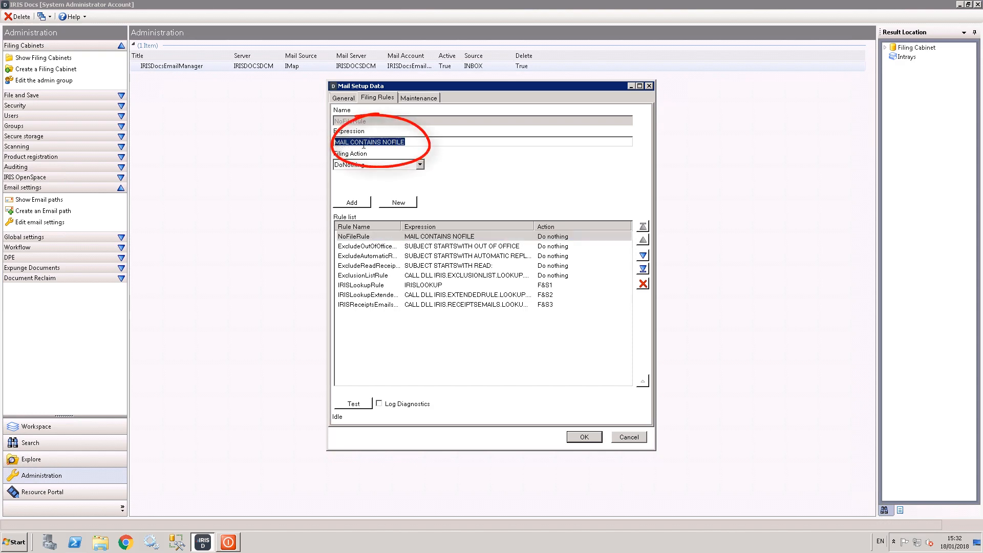
drag(382, 142, 408, 143)
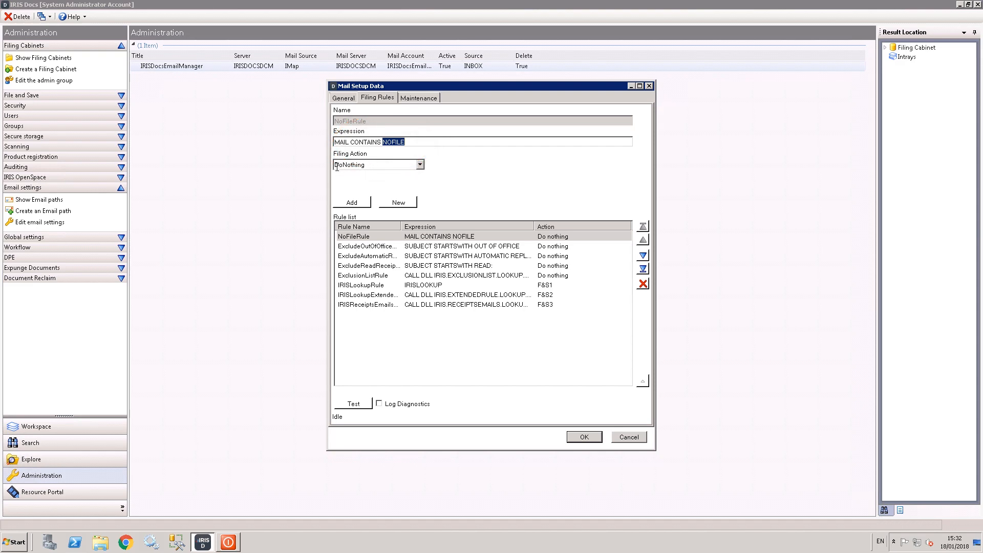
click(369, 247)
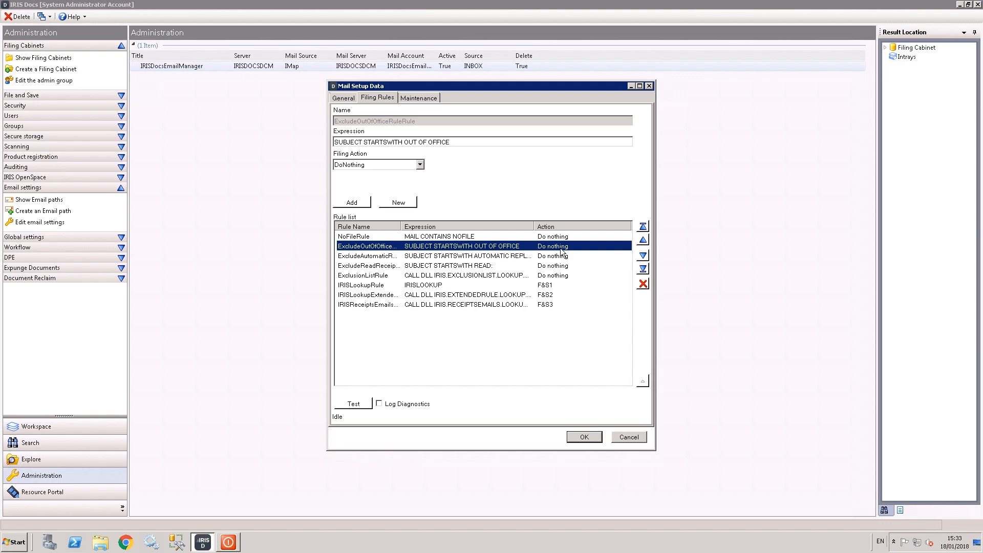
click(371, 258)
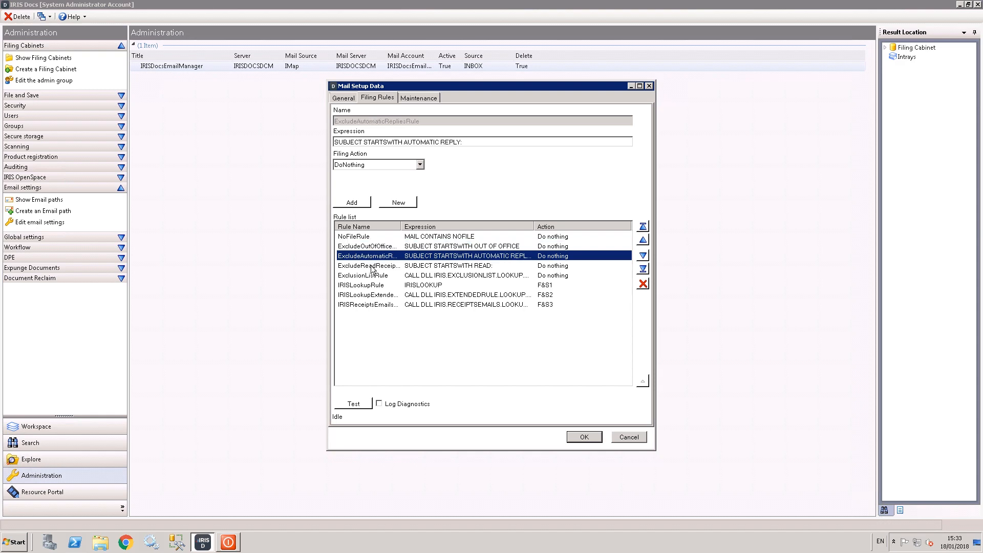
click(372, 267)
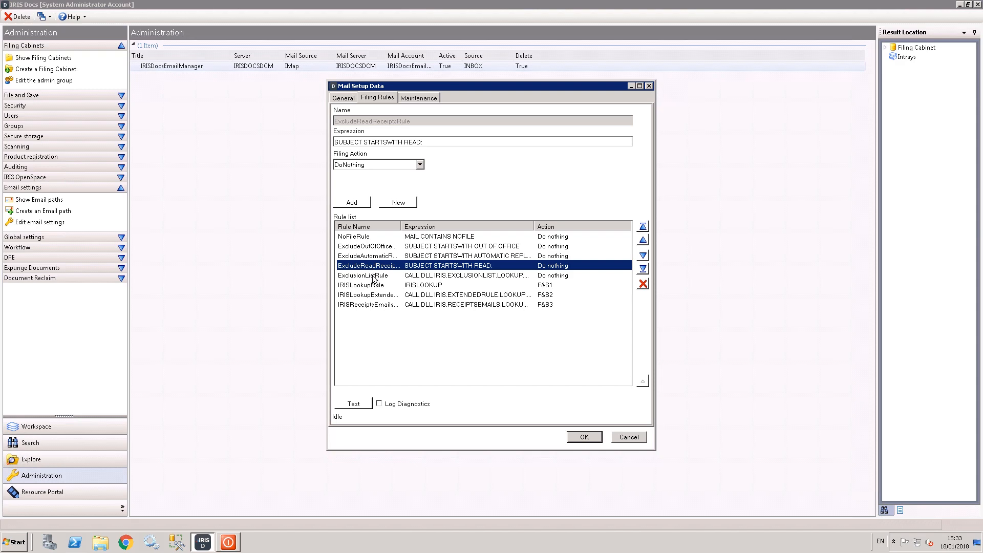
View ExclusionListRule and locate its ExclusionListSource.xlsx source file in the shared ExclusionList folder.
click(375, 277)
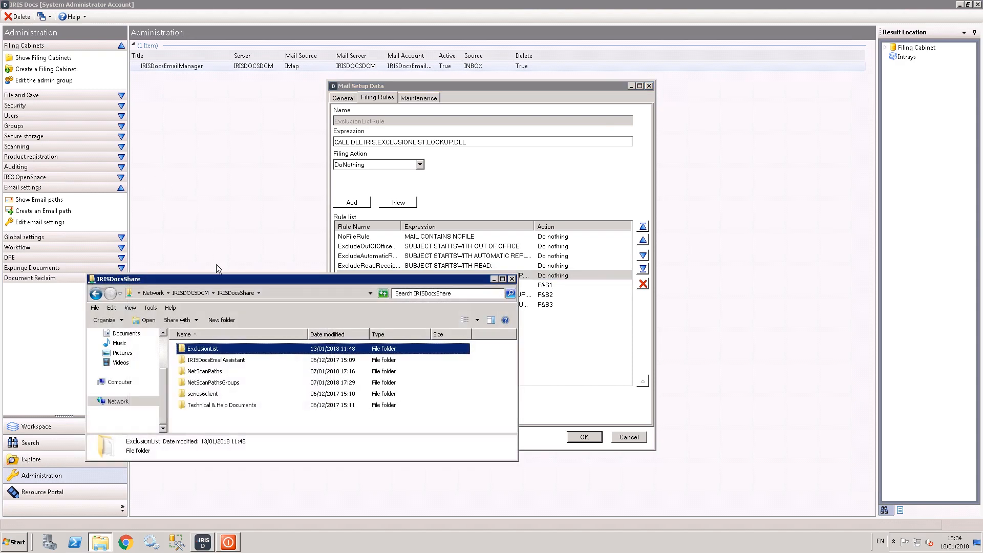
double_click(229, 350)
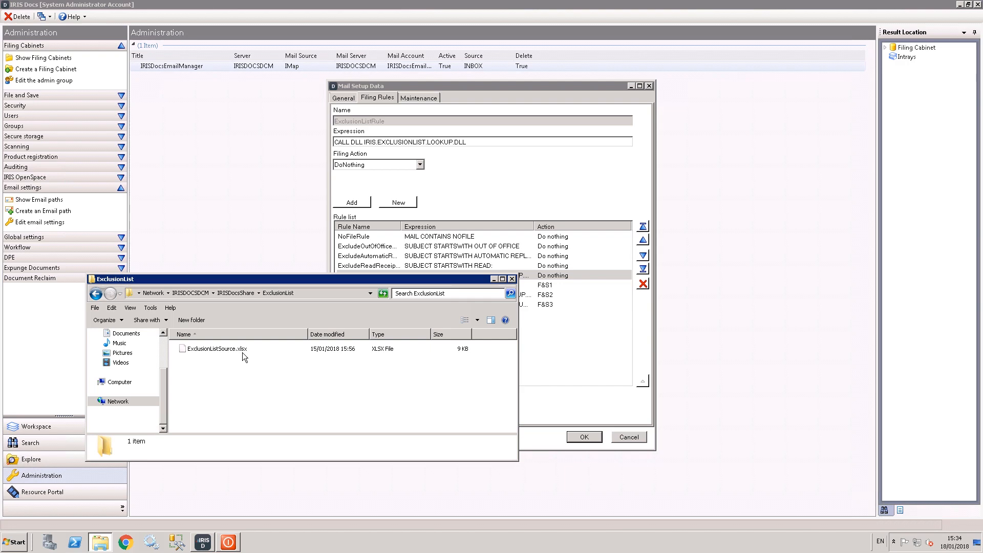
click(512, 278)
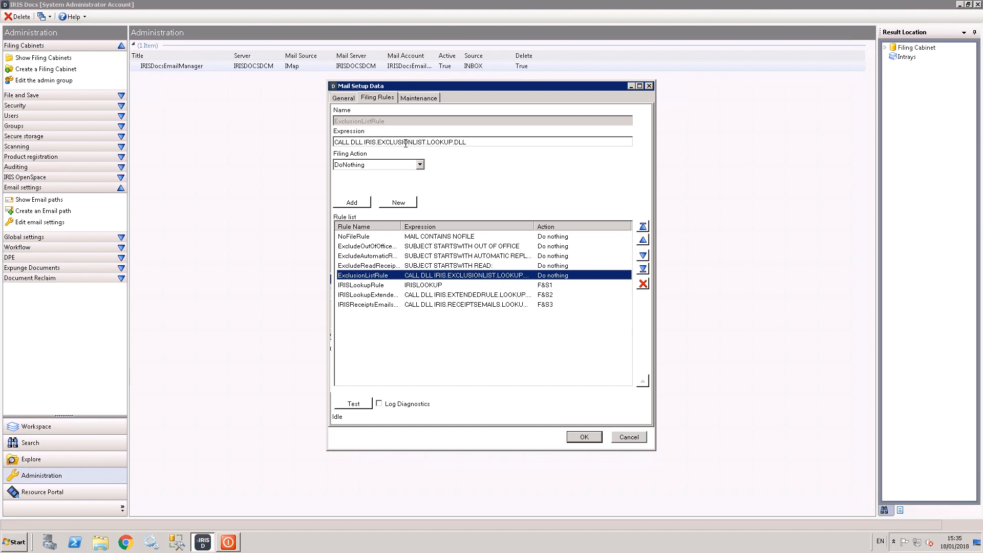
Review the IRISLookupRule, IRISLookupExtendedRule and IRISReceiptsEmailsRule filing rules and their expressions.
click(384, 286)
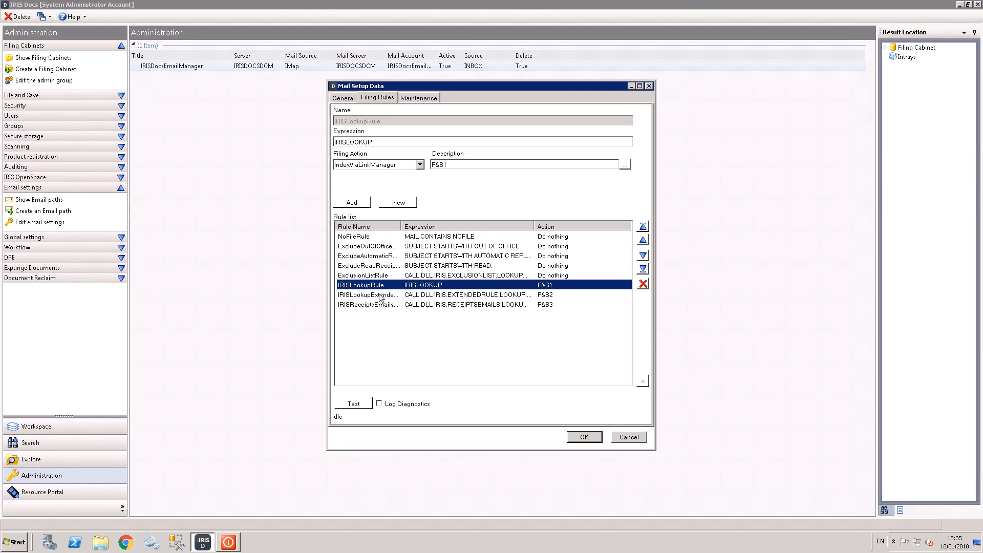
click(363, 295)
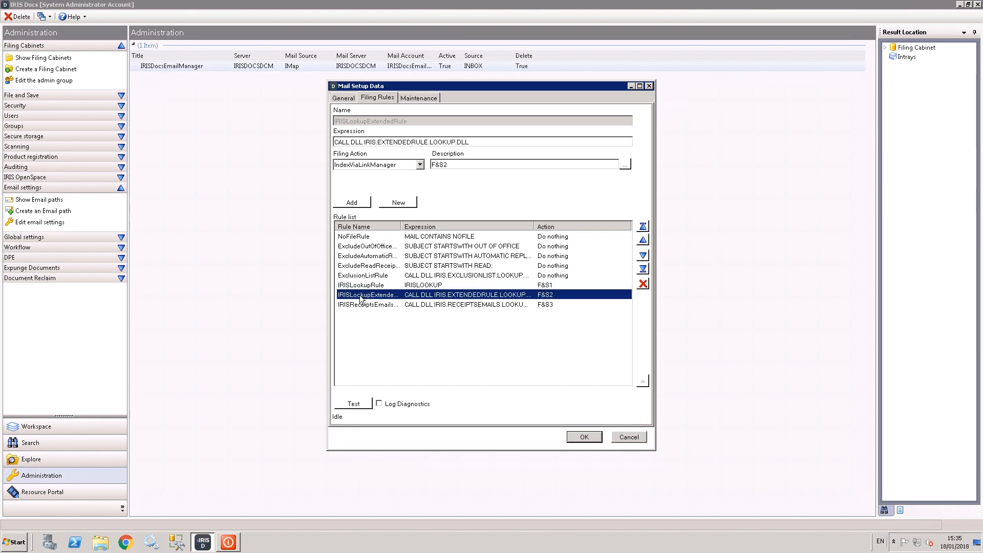
click(411, 306)
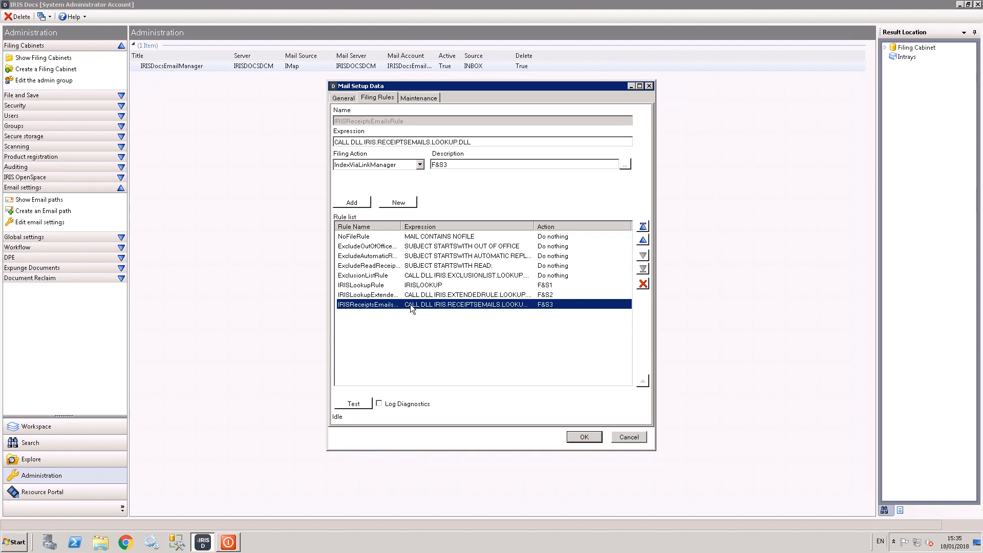
Check the INBOX maintenance list and inspect the IMap server name in the general mail settings.
click(415, 97)
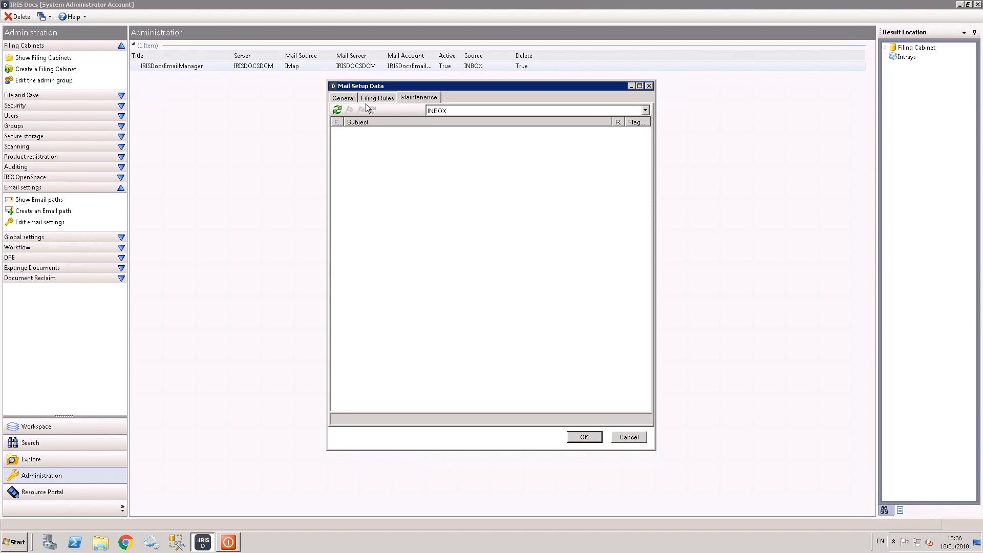
click(343, 97)
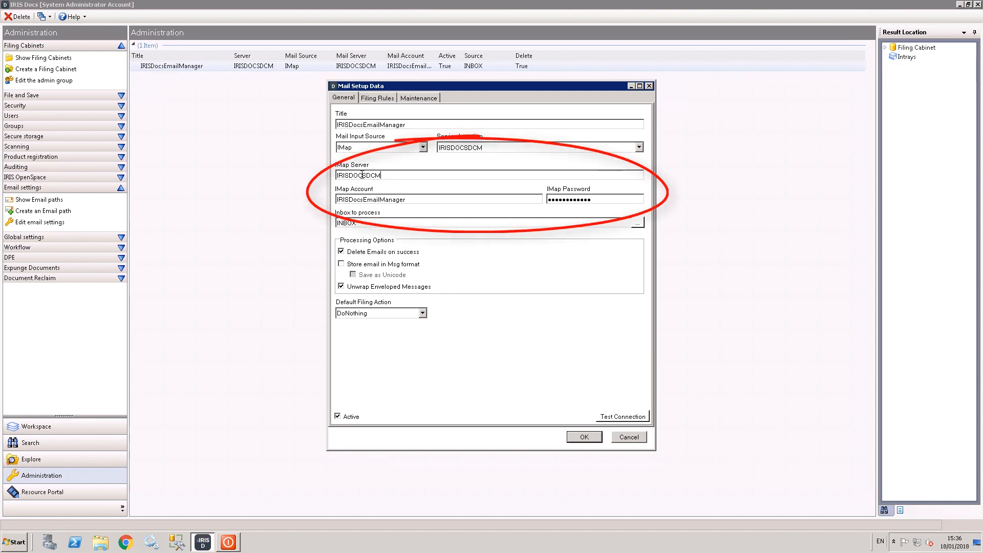
drag(382, 175, 332, 173)
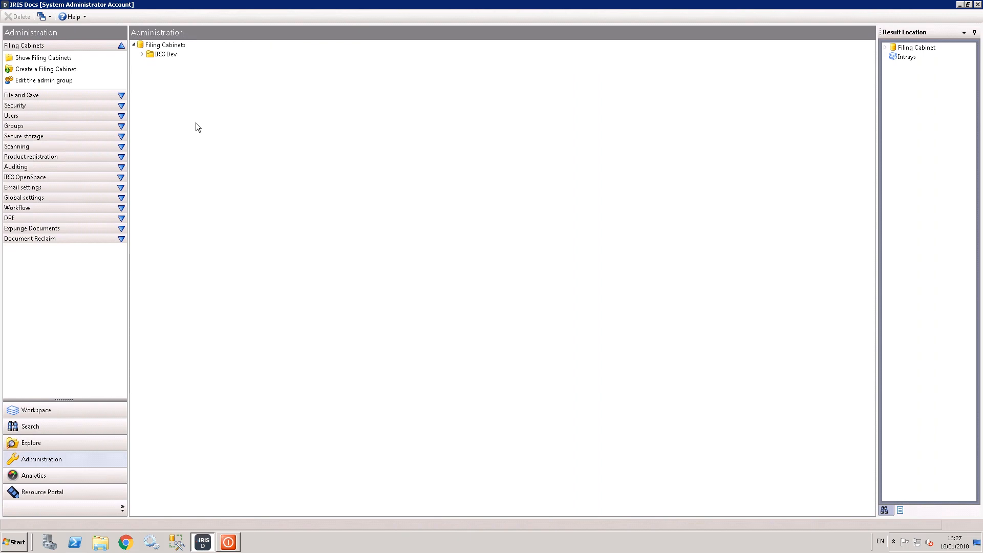
List the users and external members, and view the System Administrator Account's login details.
click(121, 116)
click(45, 128)
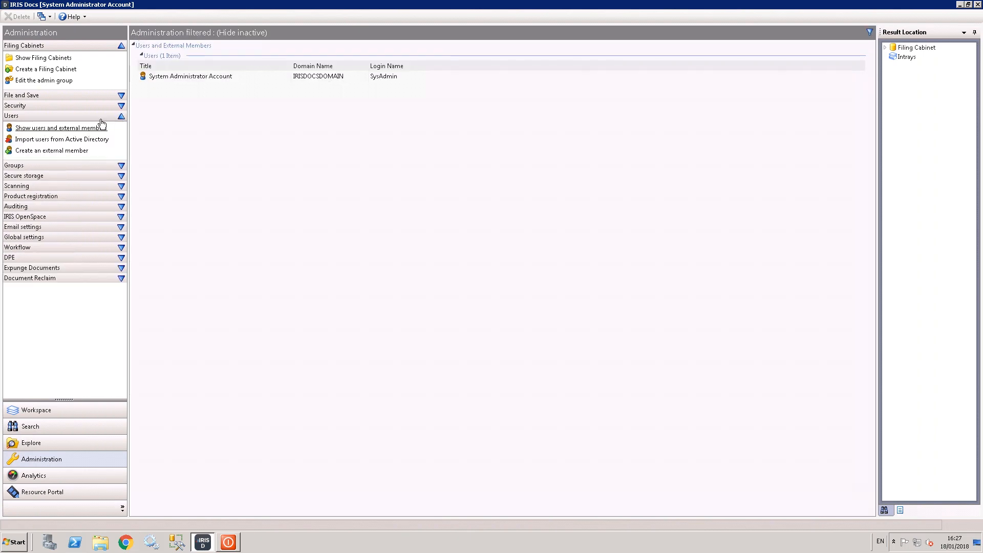
double_click(193, 76)
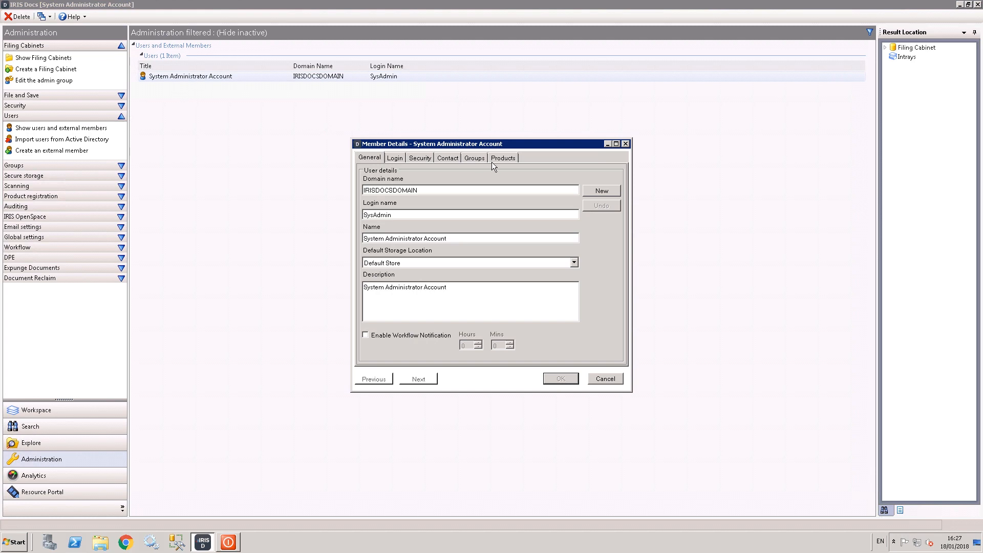
click(398, 160)
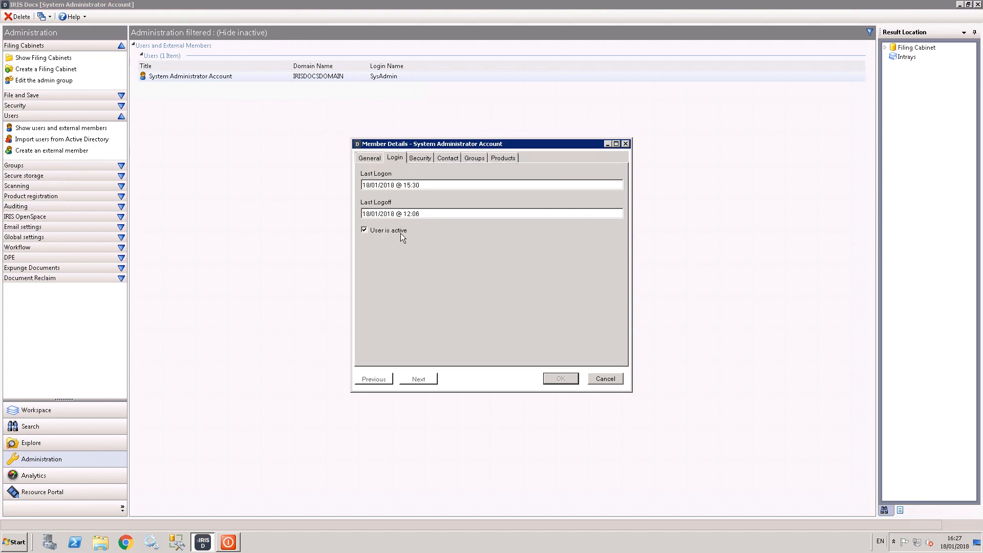
Dismiss the member details, list the documents under Document Reclaim, and view the actions offered for SCANNER 070120181739.PDF.
click(606, 379)
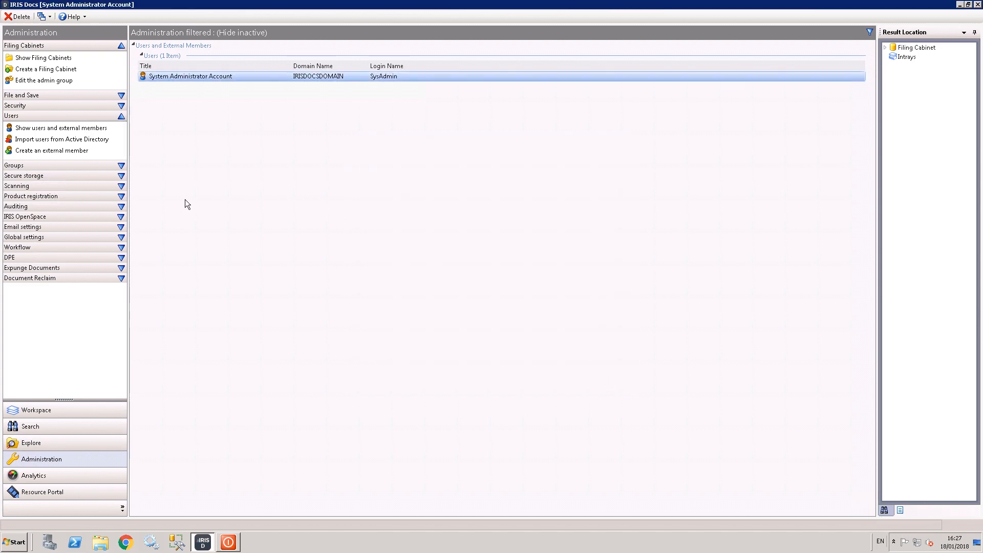
click(121, 278)
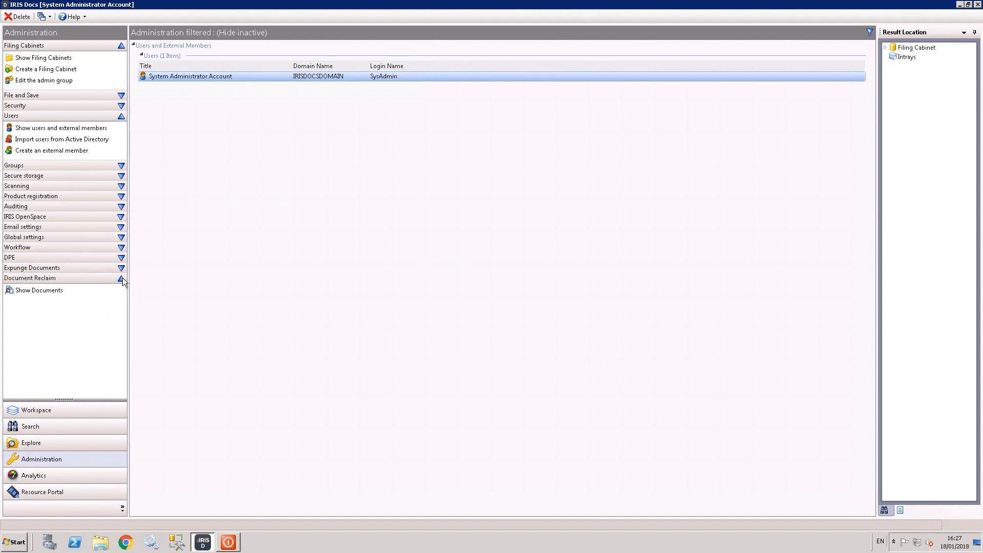
click(33, 291)
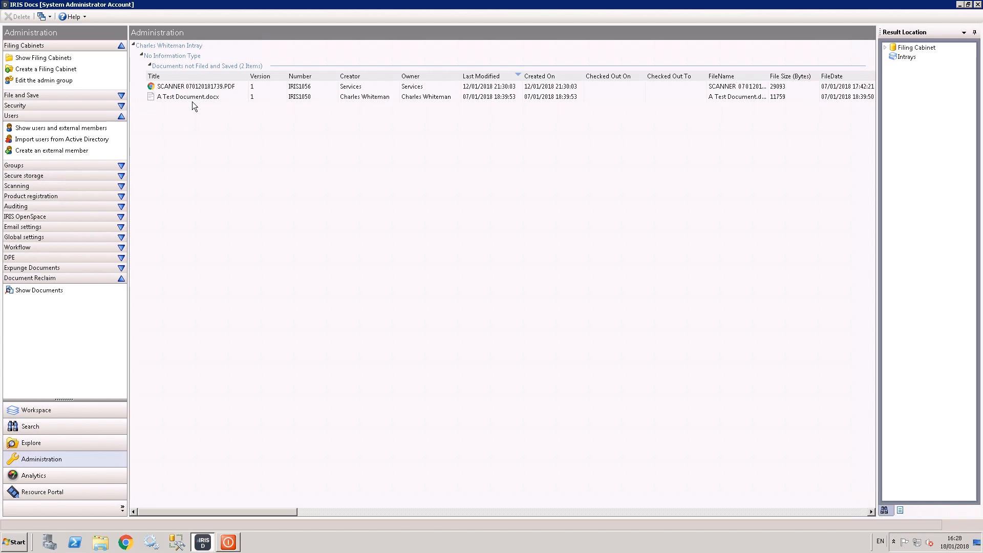
right_click(192, 88)
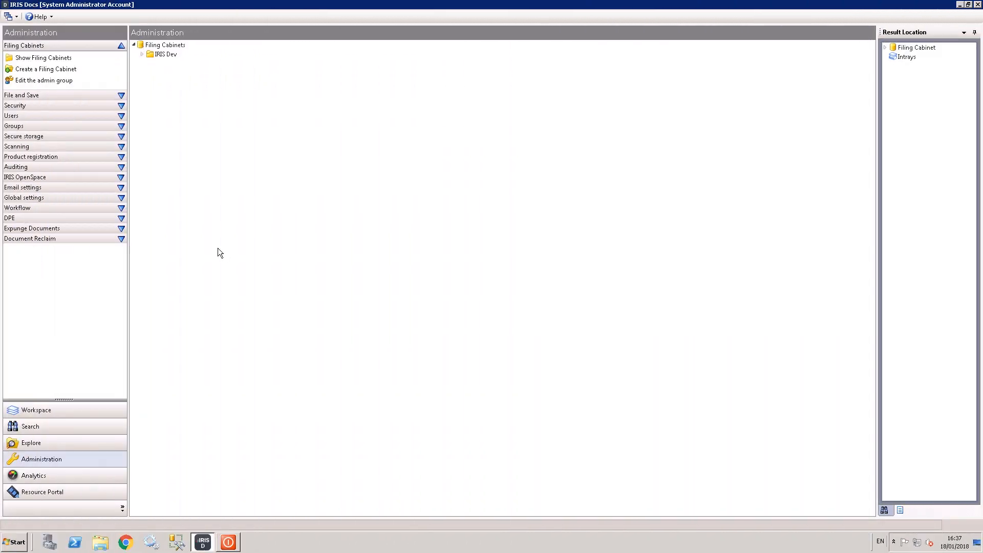
List the deleted documents under Expunge Documents and view the actions offered for the Taxation client document.
click(120, 229)
click(67, 239)
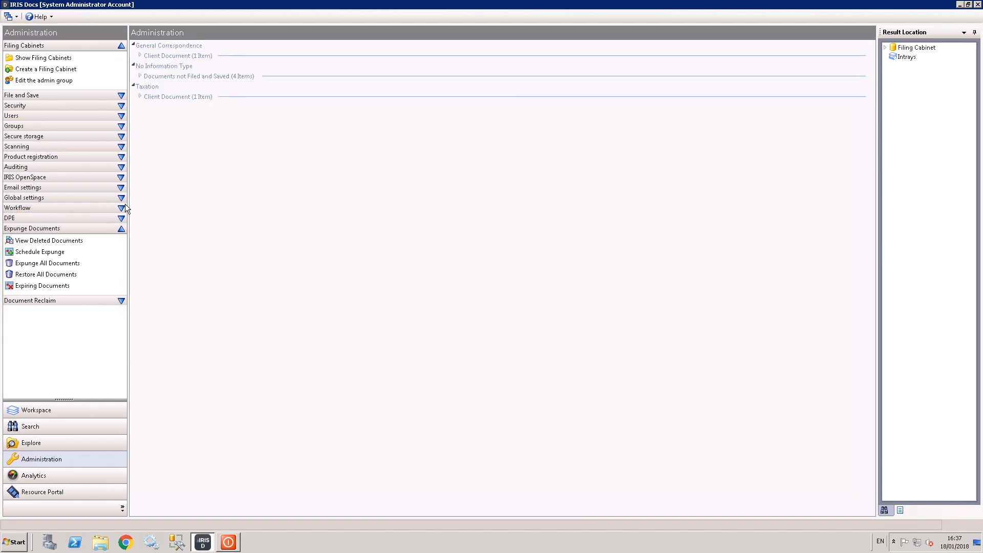
click(163, 97)
click(171, 116)
right_click(172, 120)
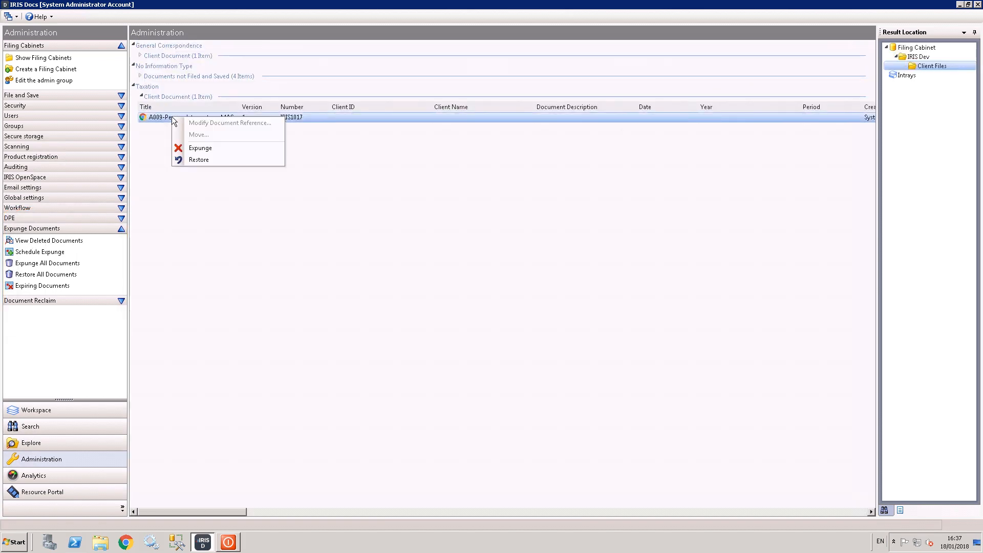